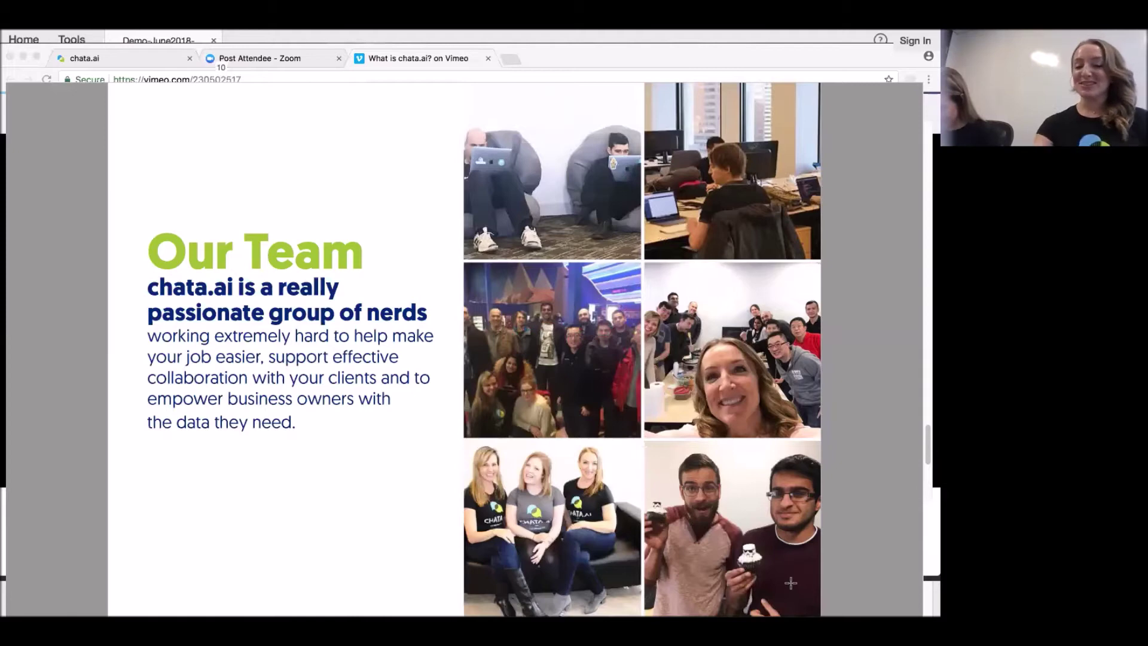
# Advance the deck to the 'Want to see how it works?' slide and leave full-screen mode.
pyautogui.press('Right')
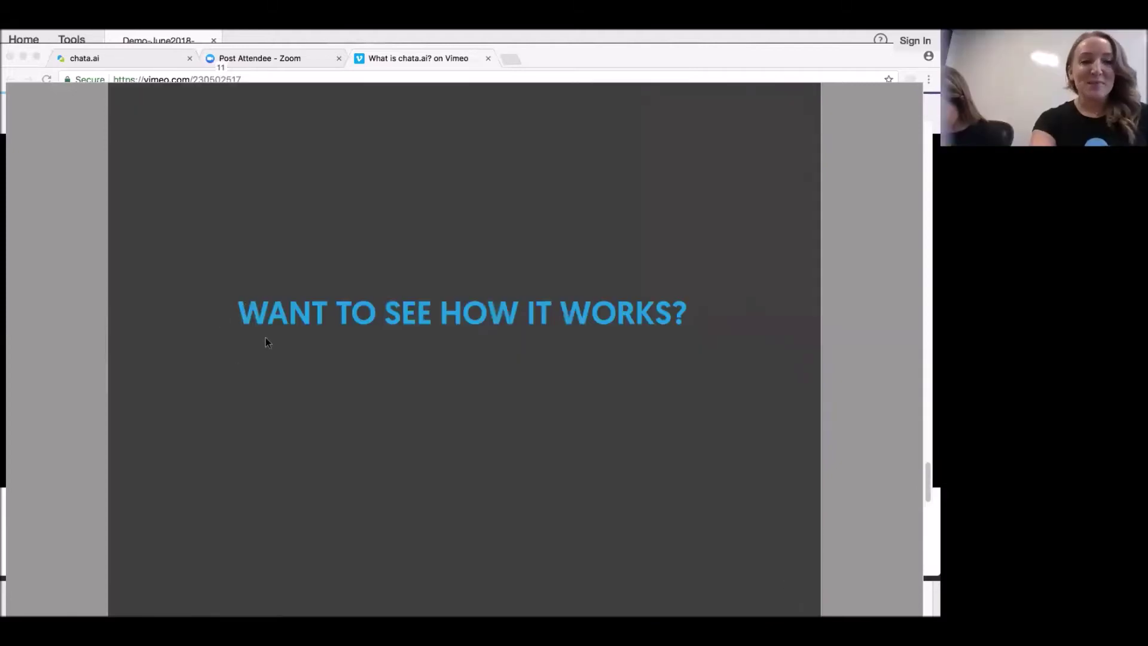
pyautogui.press('Escape')
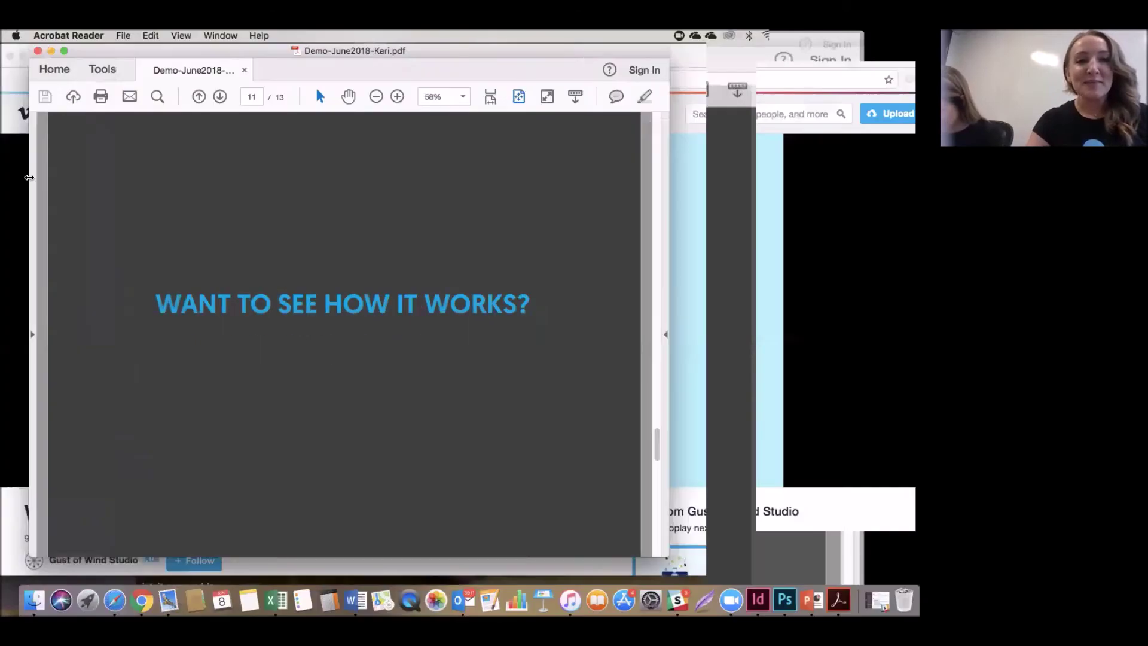
# Log in to chata.ai in Chrome with the account e-mail and password.
pyautogui.click(21, 178)
pyautogui.click(141, 55)
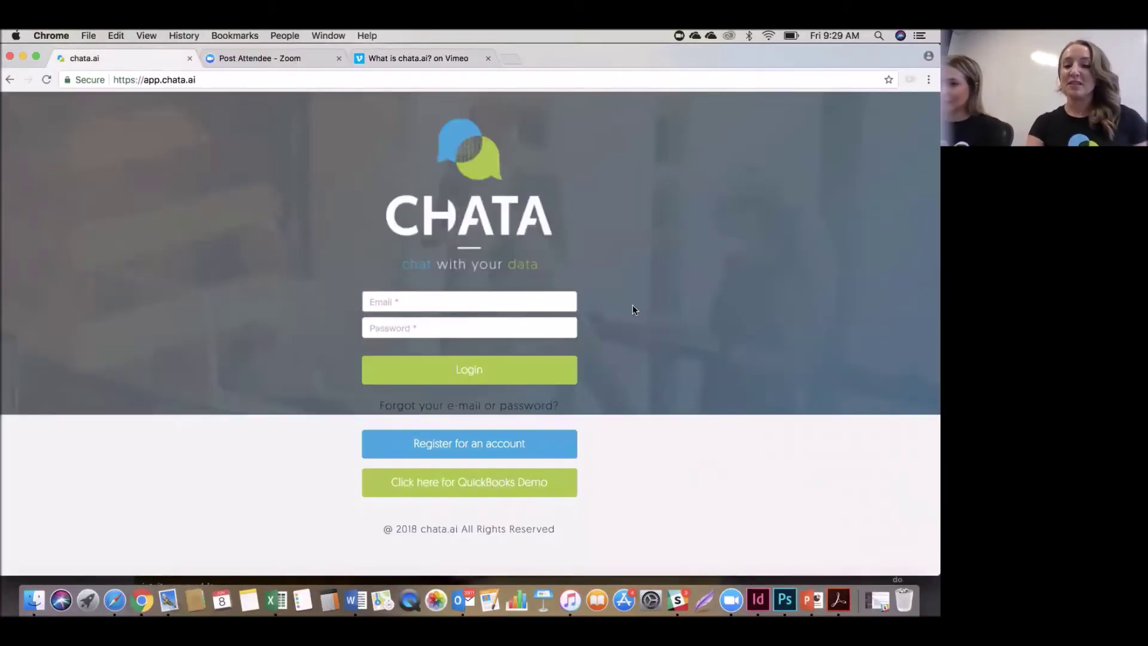
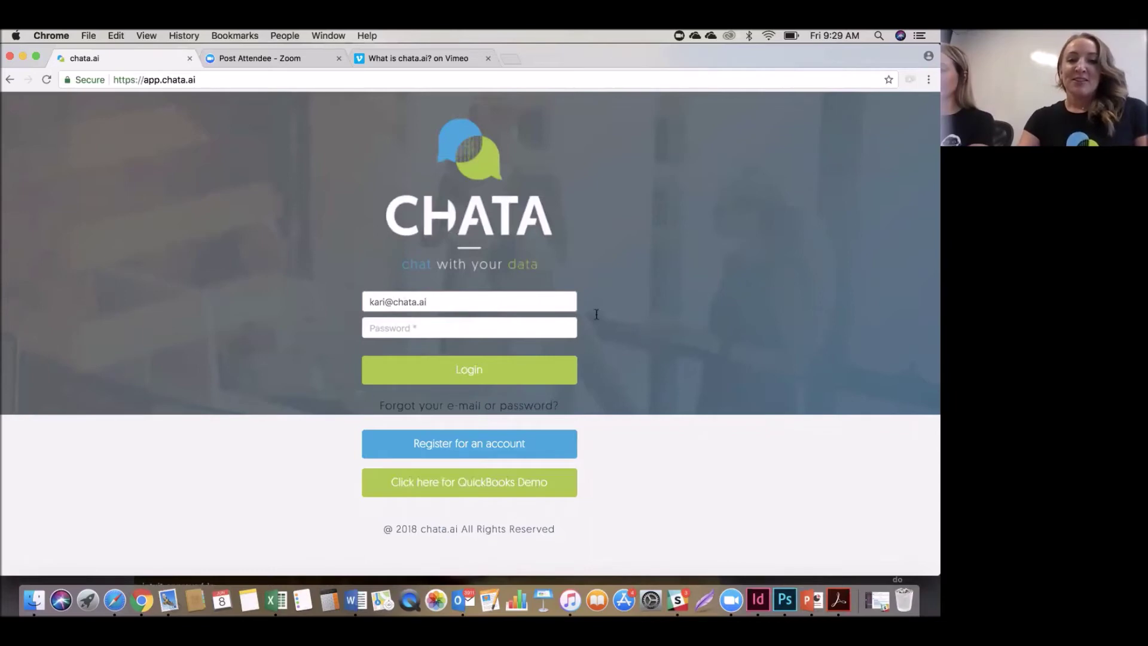
pyautogui.click(518, 327)
pyautogui.write('••••••••••')
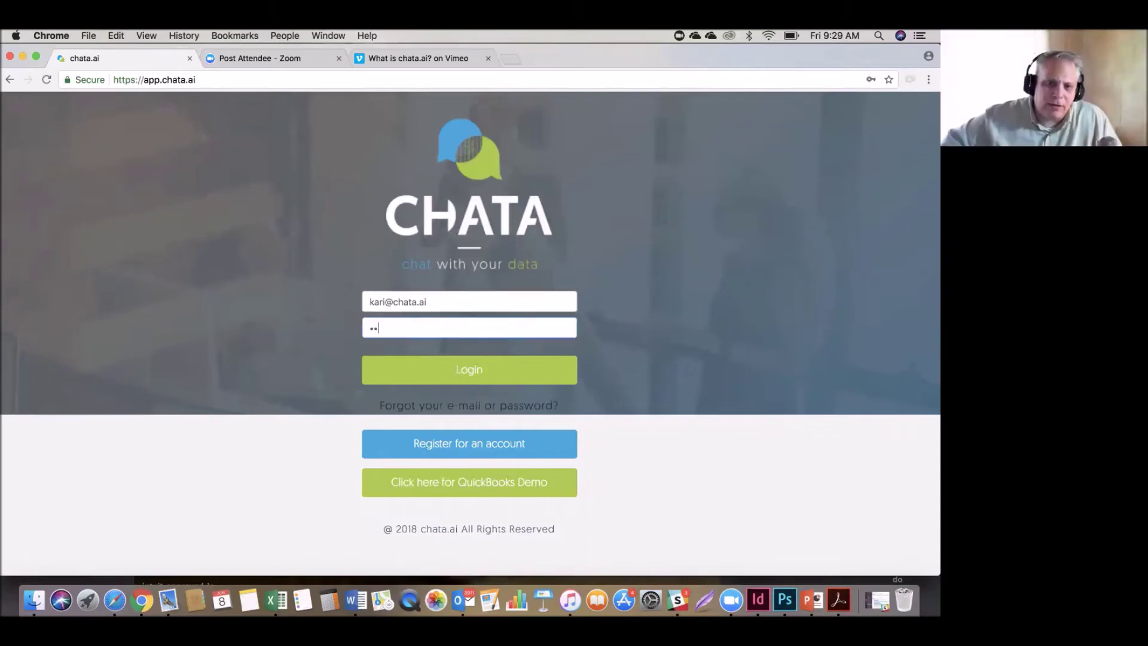
pyautogui.write('•')
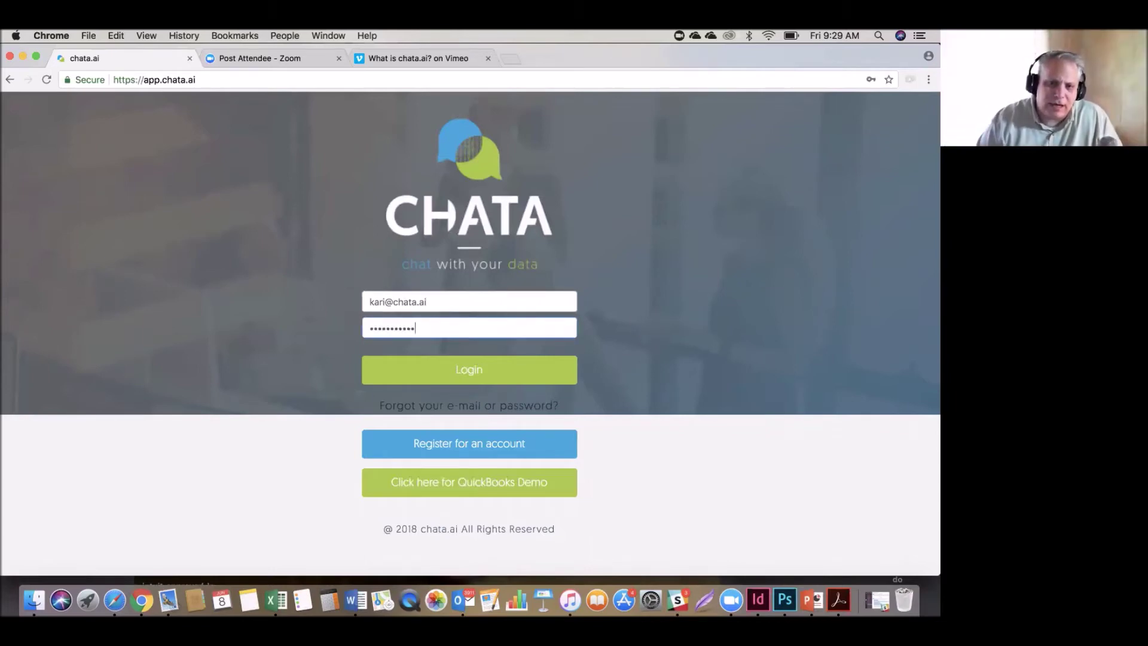
pyautogui.click(495, 373)
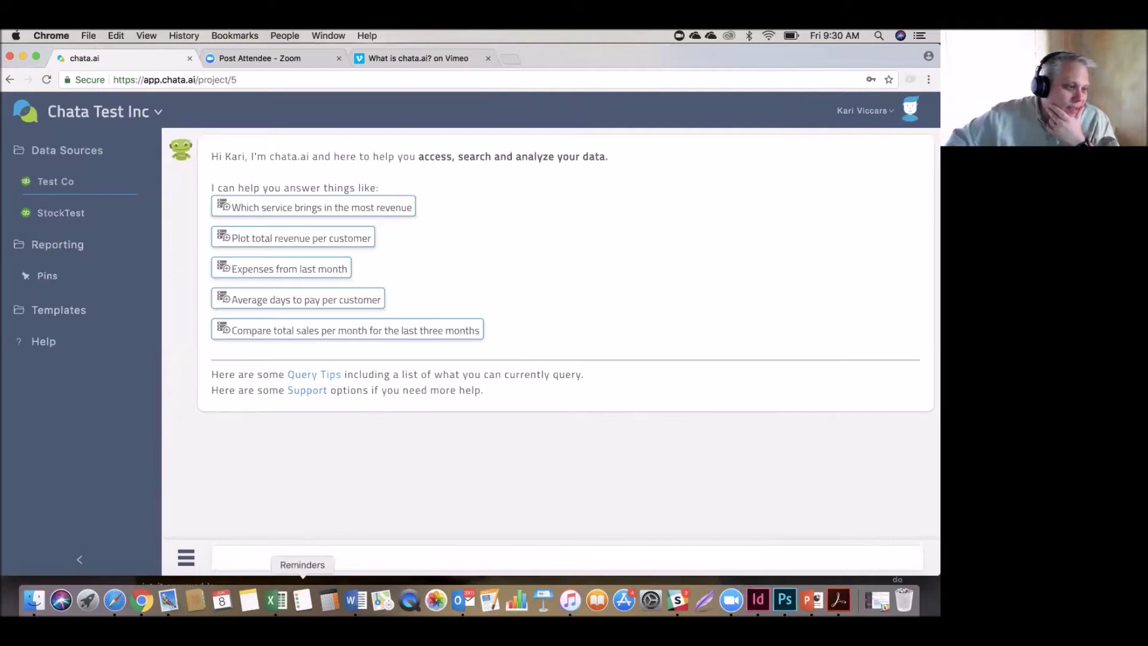
# Choose Plumbing Co Test from the company project dropdown in place of Chata Test Inc.
pyautogui.click(284, 559)
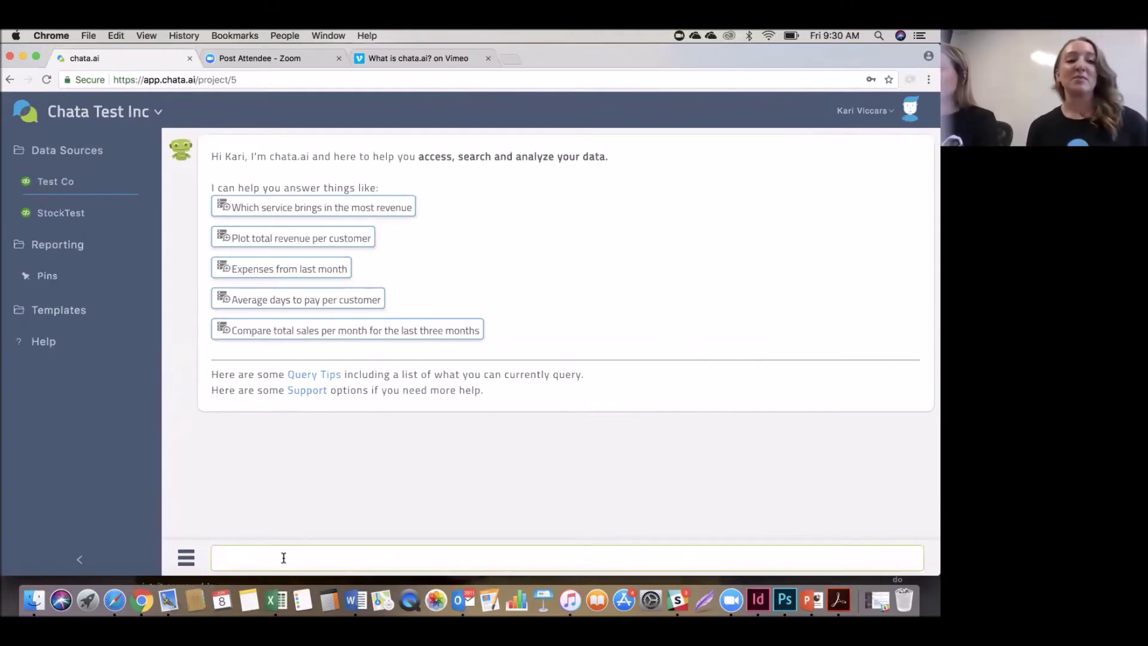
pyautogui.click(151, 121)
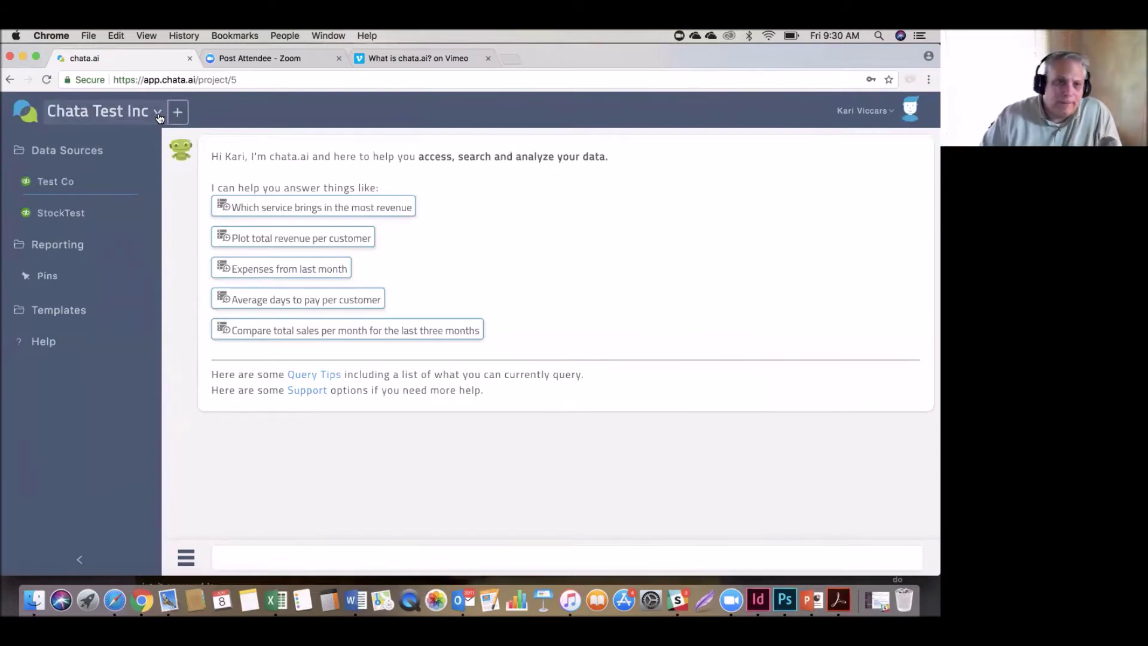
pyautogui.click(128, 158)
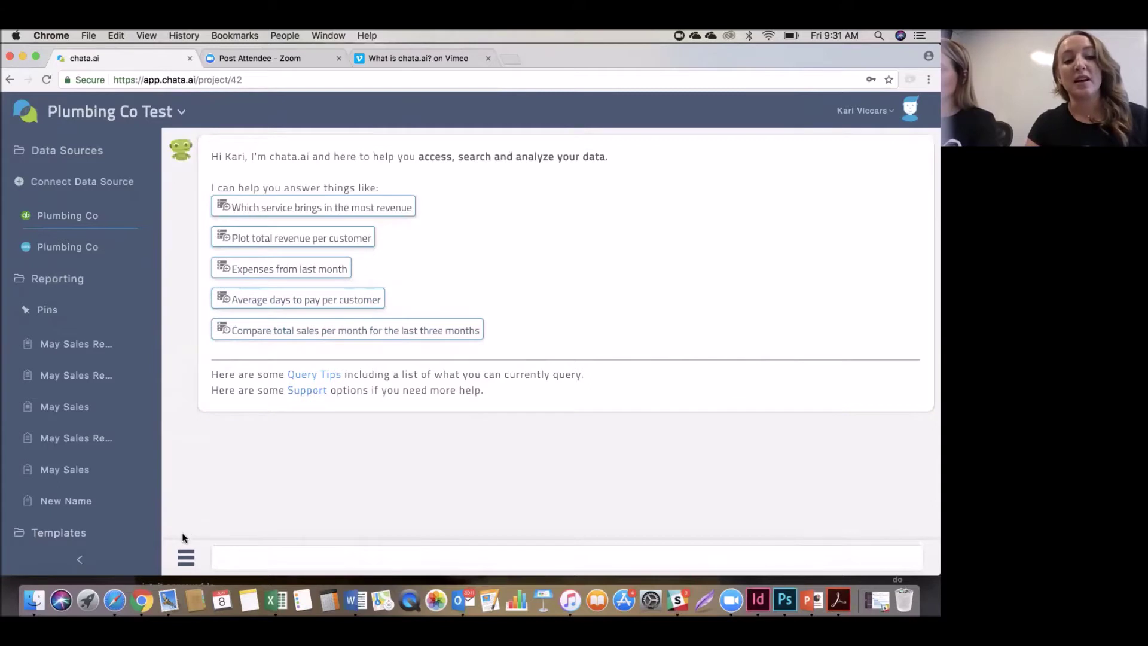
# Ask chata.ai for a 'pie chart total sales per product'.
pyautogui.click(183, 554)
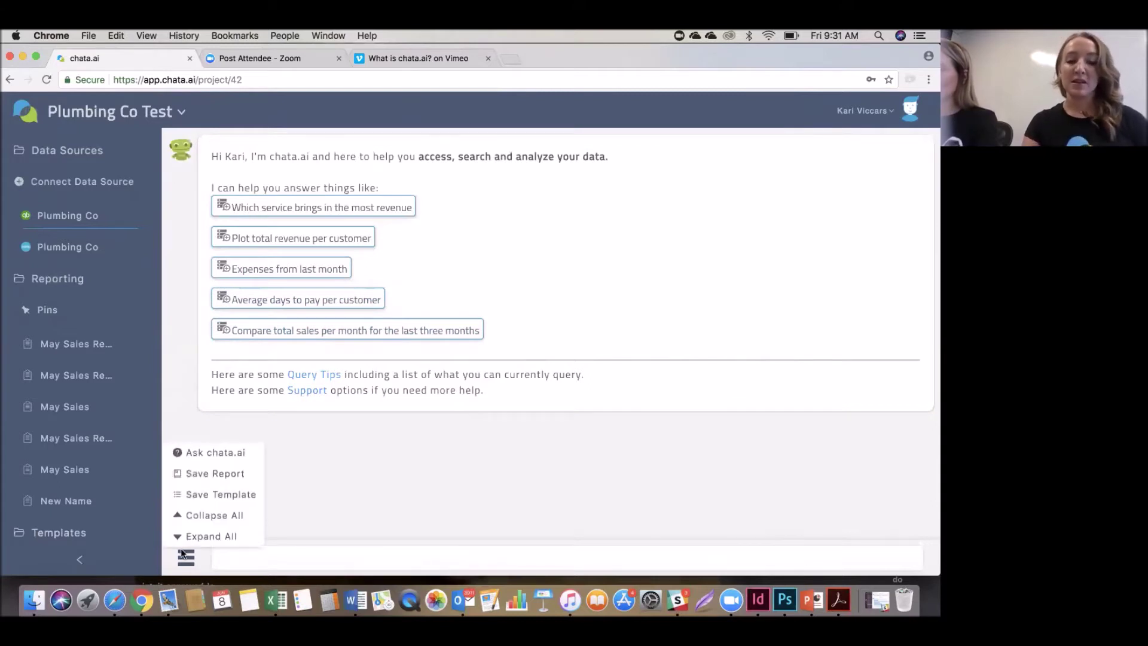
pyautogui.click(185, 556)
pyautogui.click(187, 558)
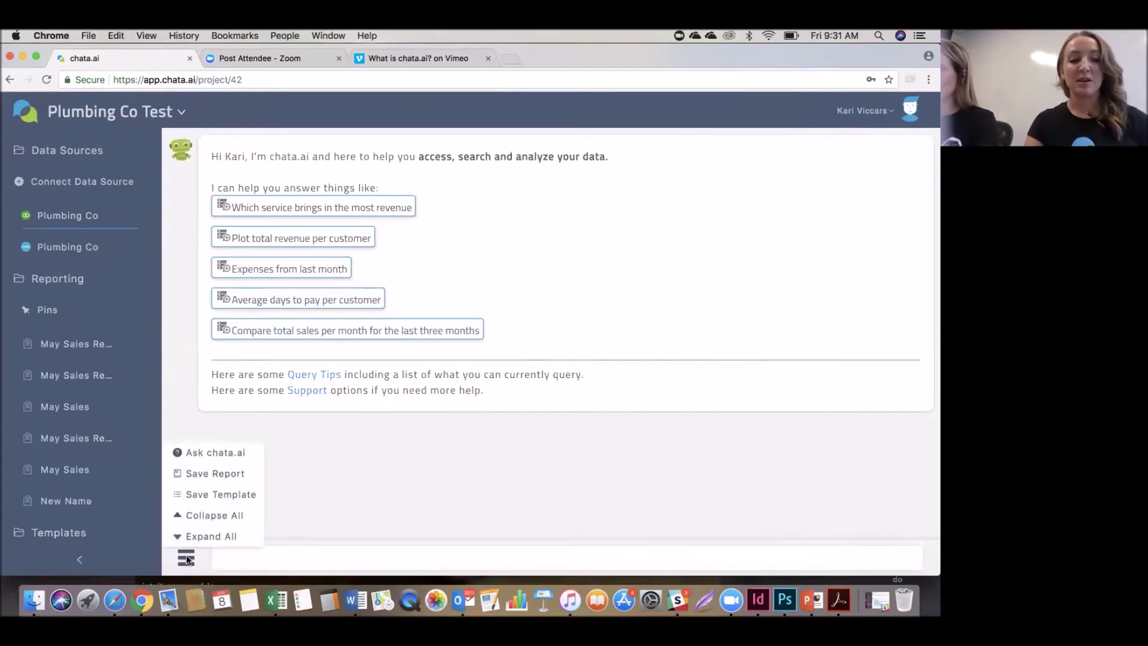
pyautogui.click(212, 453)
pyautogui.write('pie chart total sales per produ')
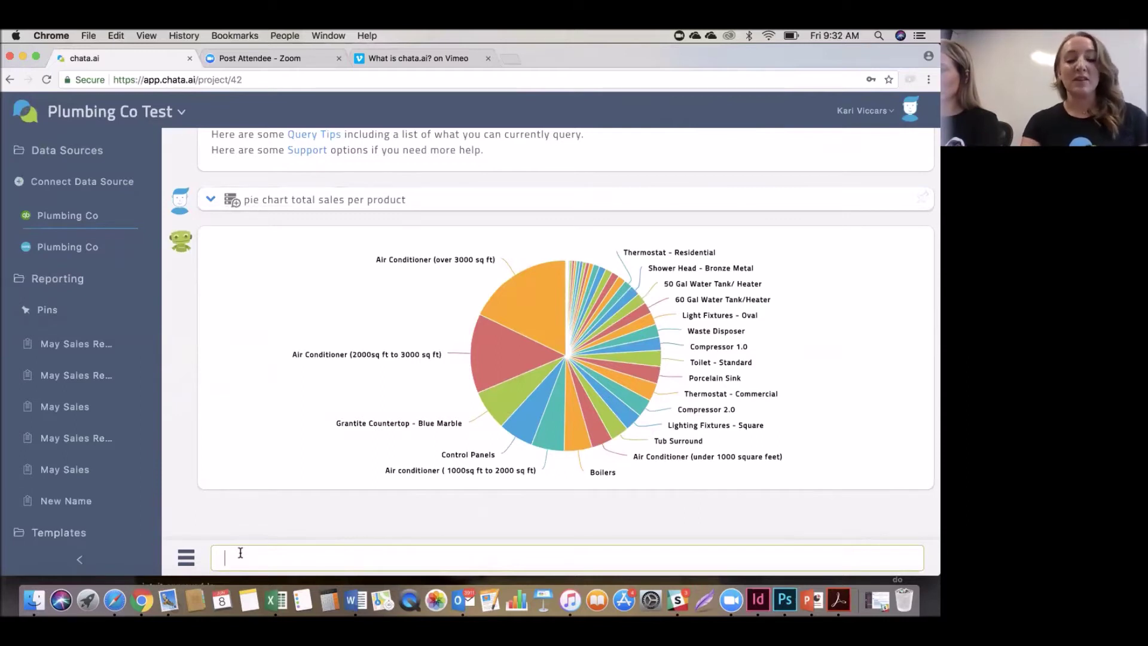
# Query 'all customers' and browse the resulting table's rows and columns.
pyautogui.write('all')
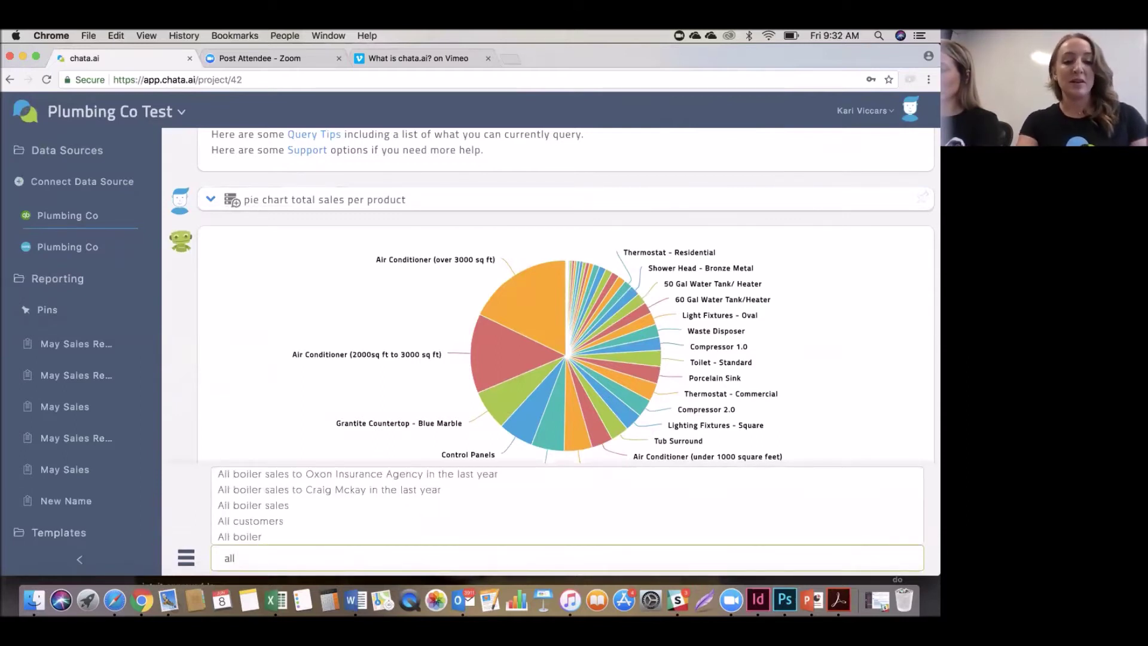
pyautogui.write(' customer')
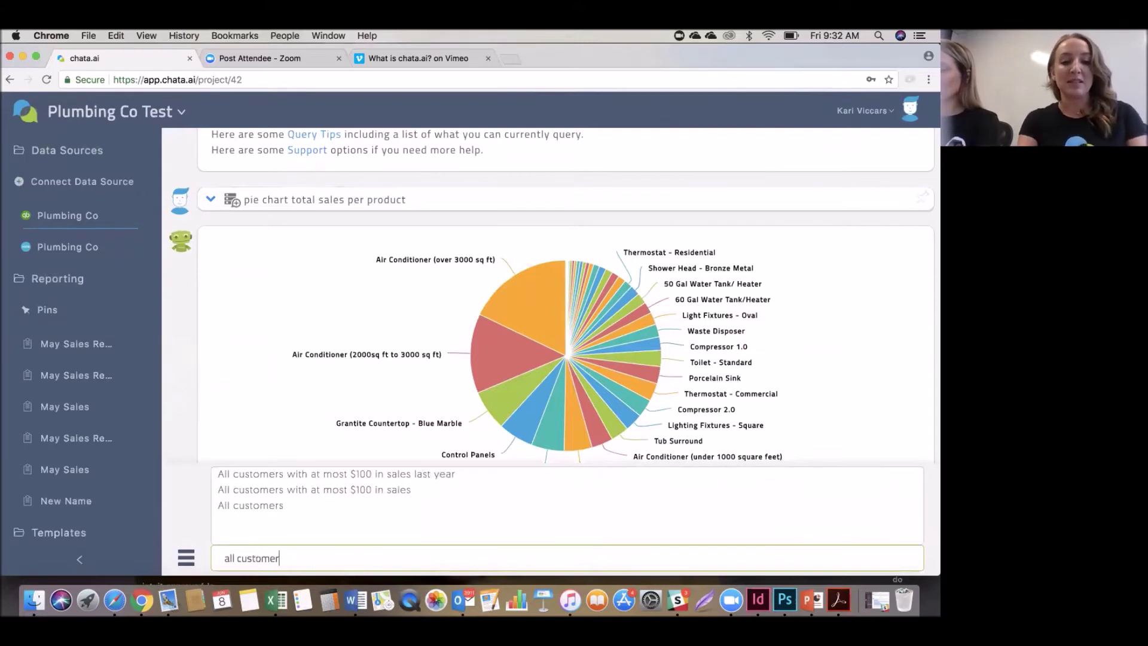
pyautogui.write('s')
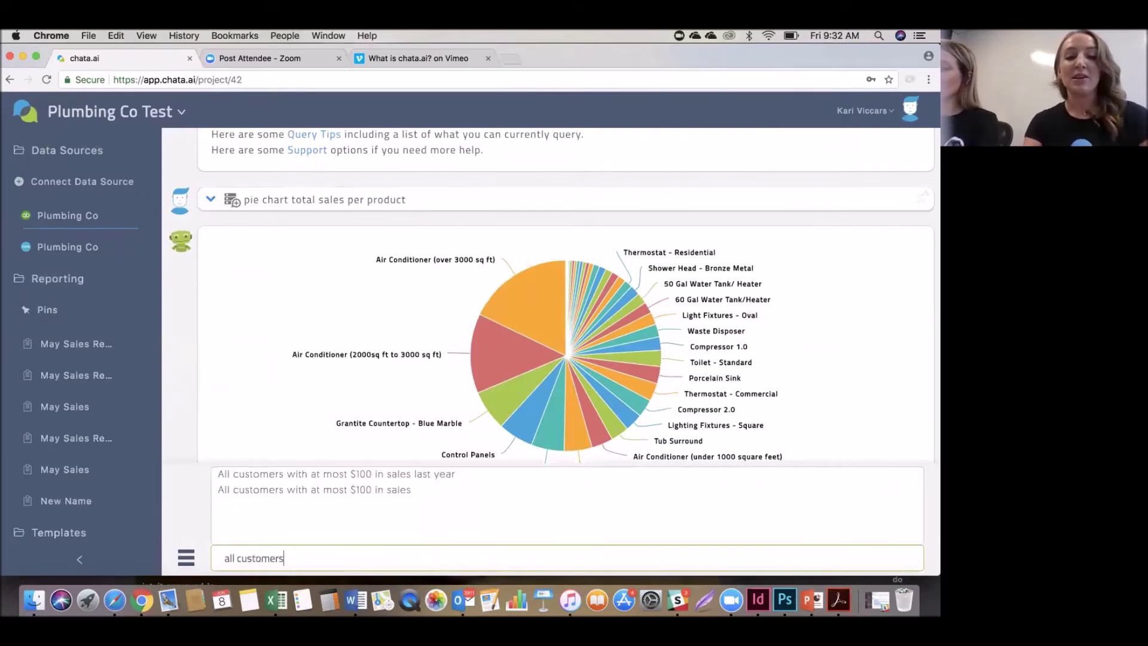
pyautogui.press('Return')
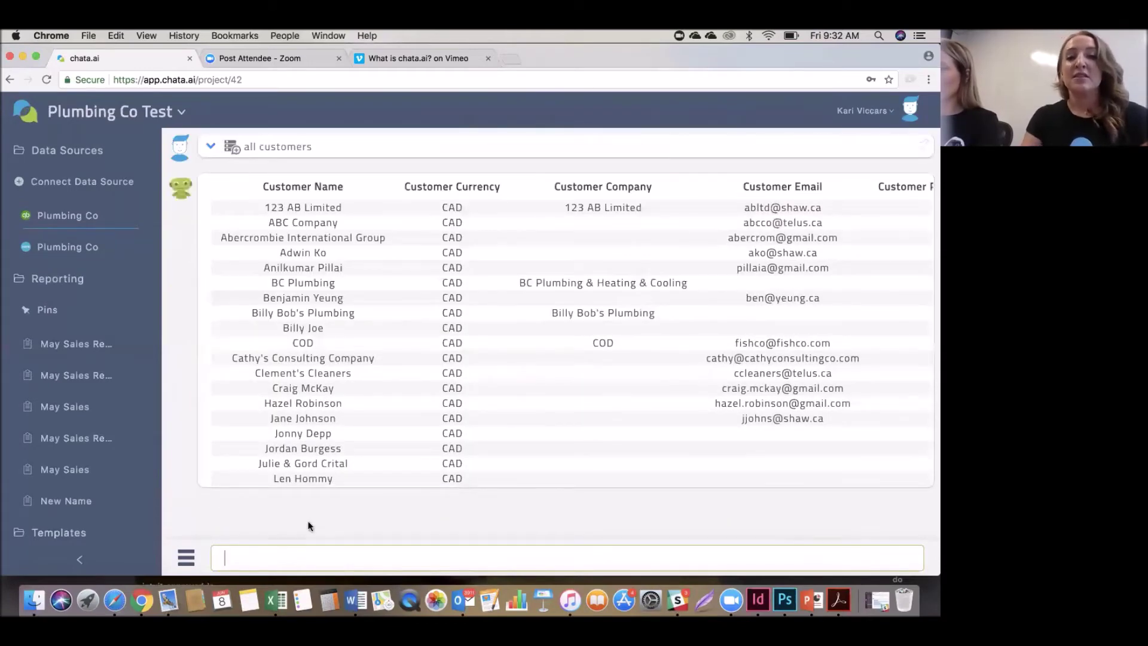
pyautogui.scroll(-3, 281, 322)
pyautogui.scroll(-5, 281, 323)
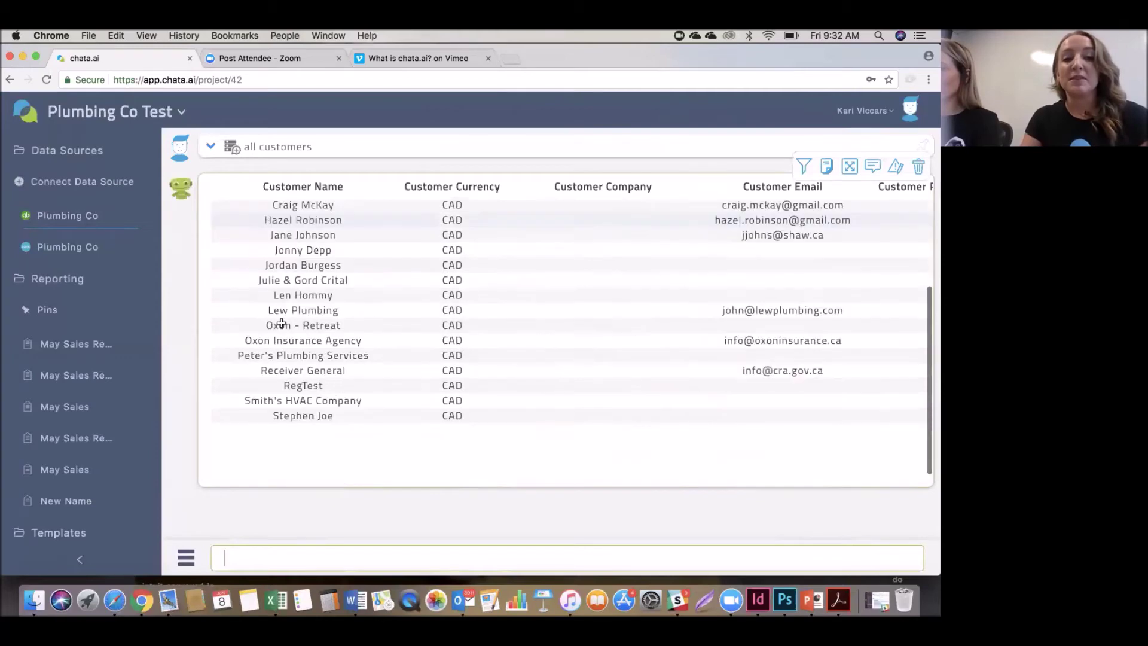
pyautogui.scroll(8, 281, 323)
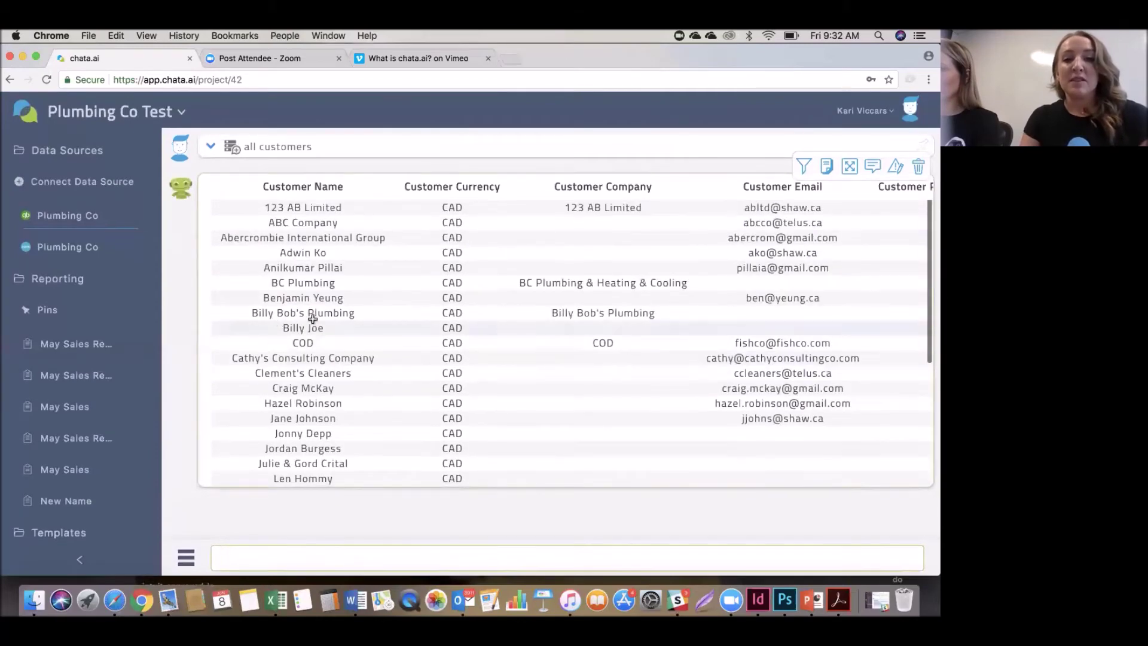
pyautogui.hscroll(5, 633, 284)
pyautogui.hscroll(-5, 646, 279)
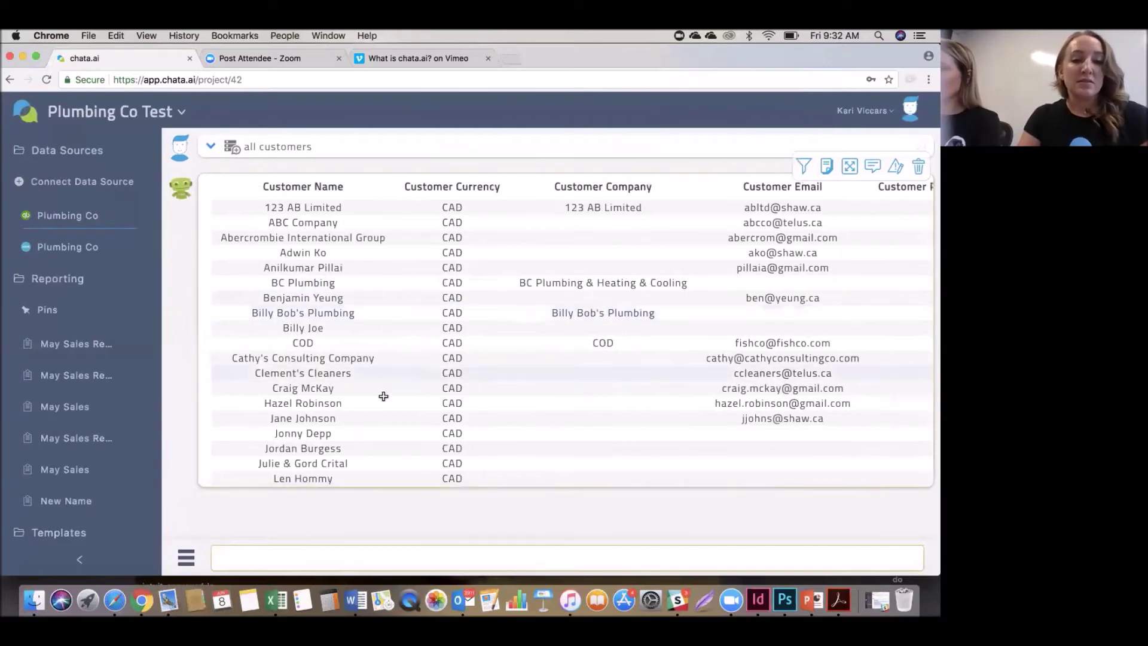
pyautogui.click(276, 558)
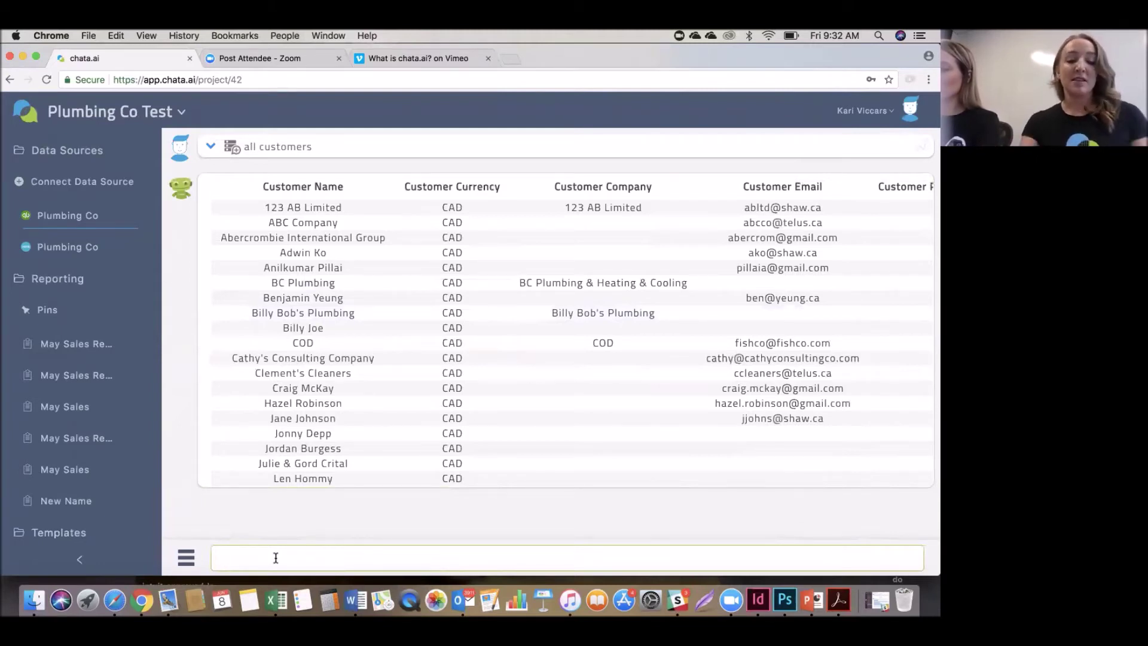
pyautogui.write('A')
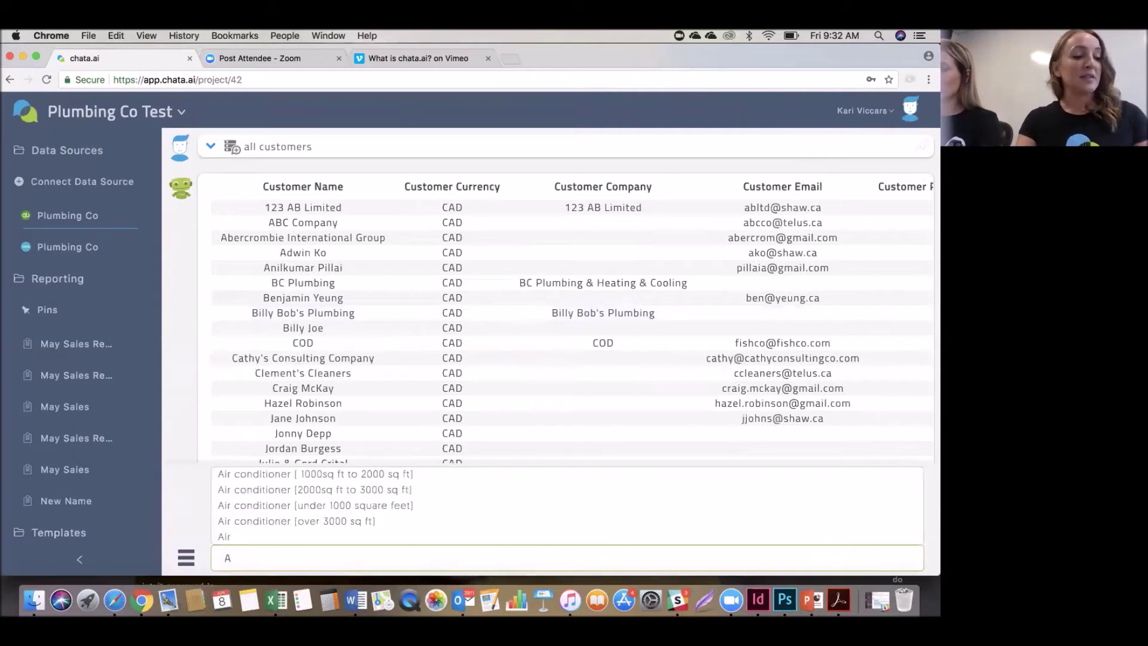
pyautogui.write('ll')
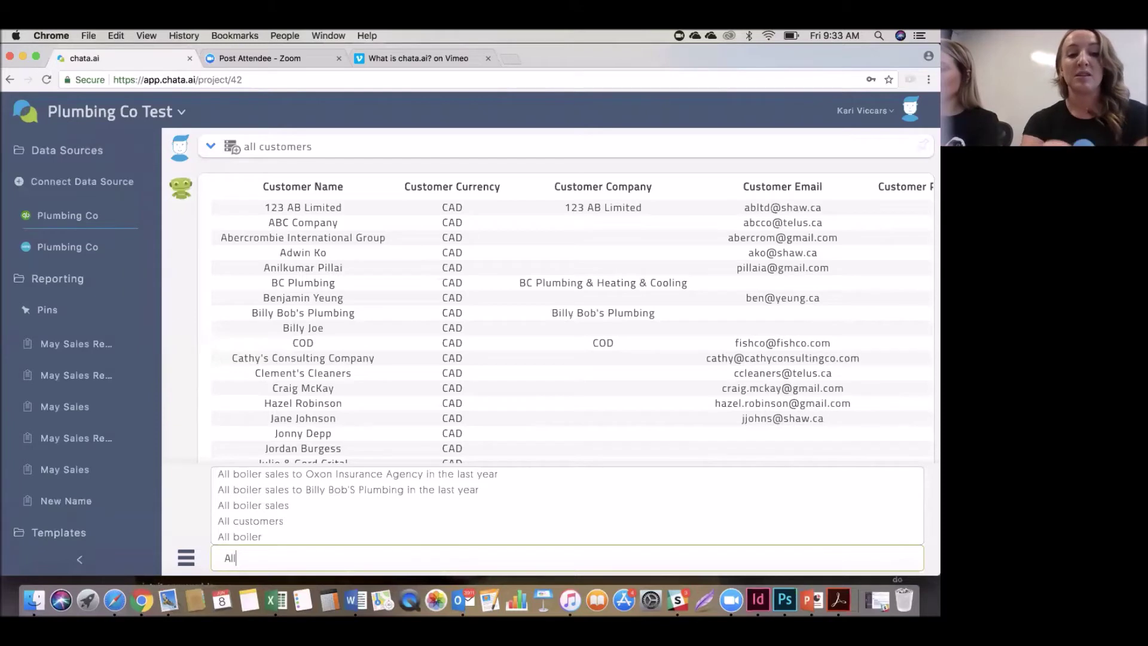
pyautogui.write('sales from last year')
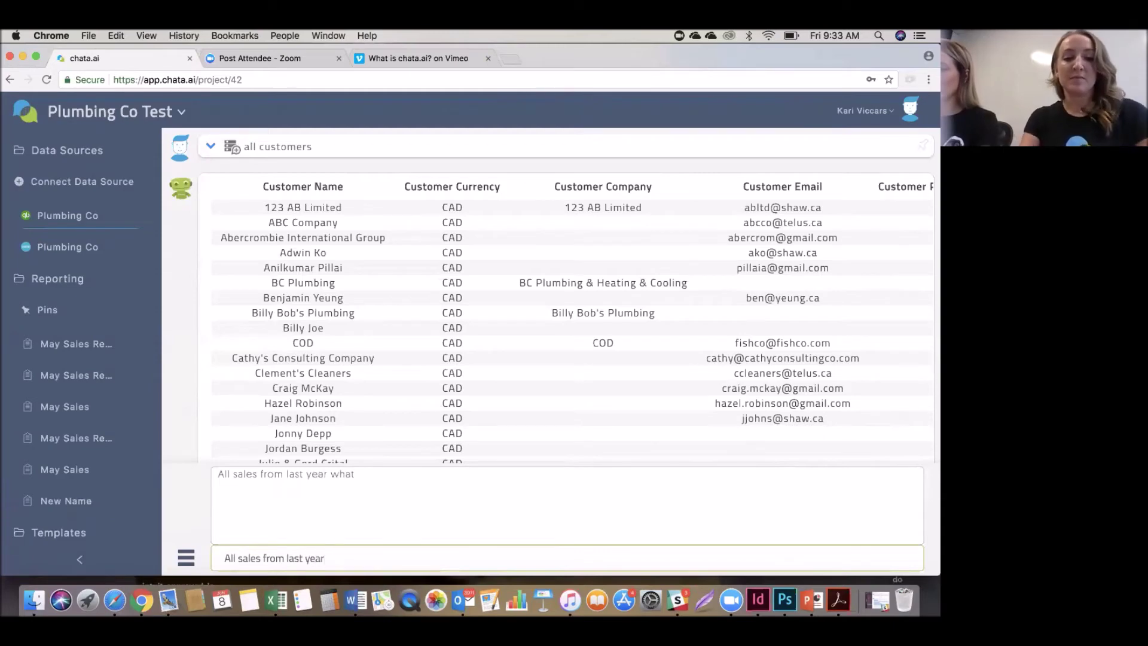
pyautogui.press('Return')
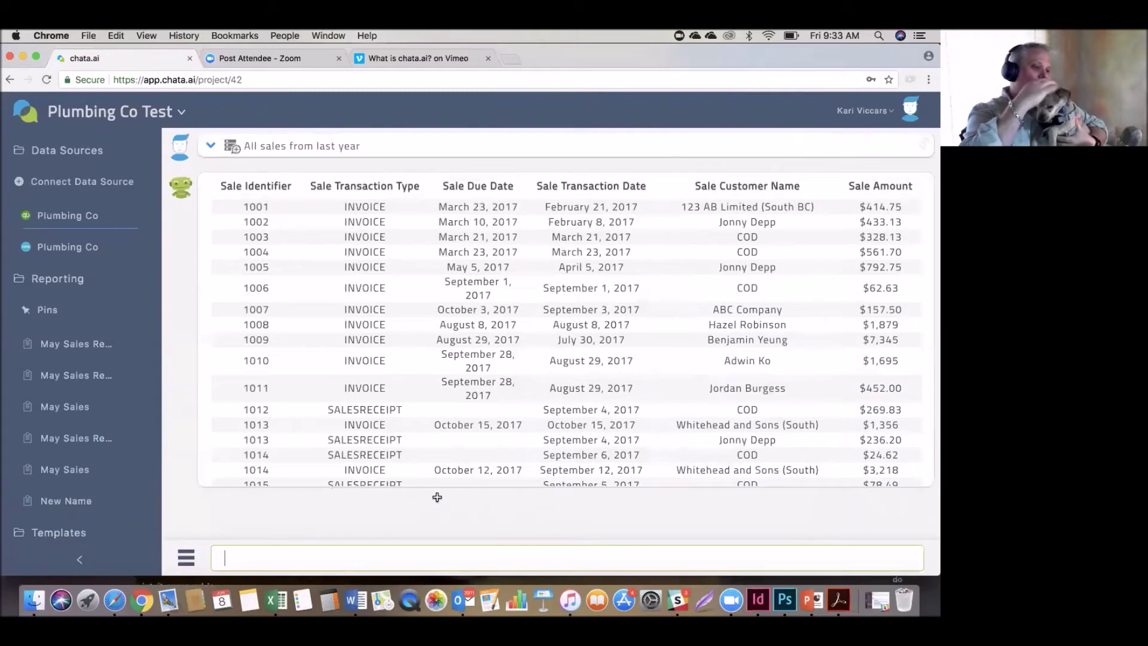
pyautogui.moveTo(441, 469)
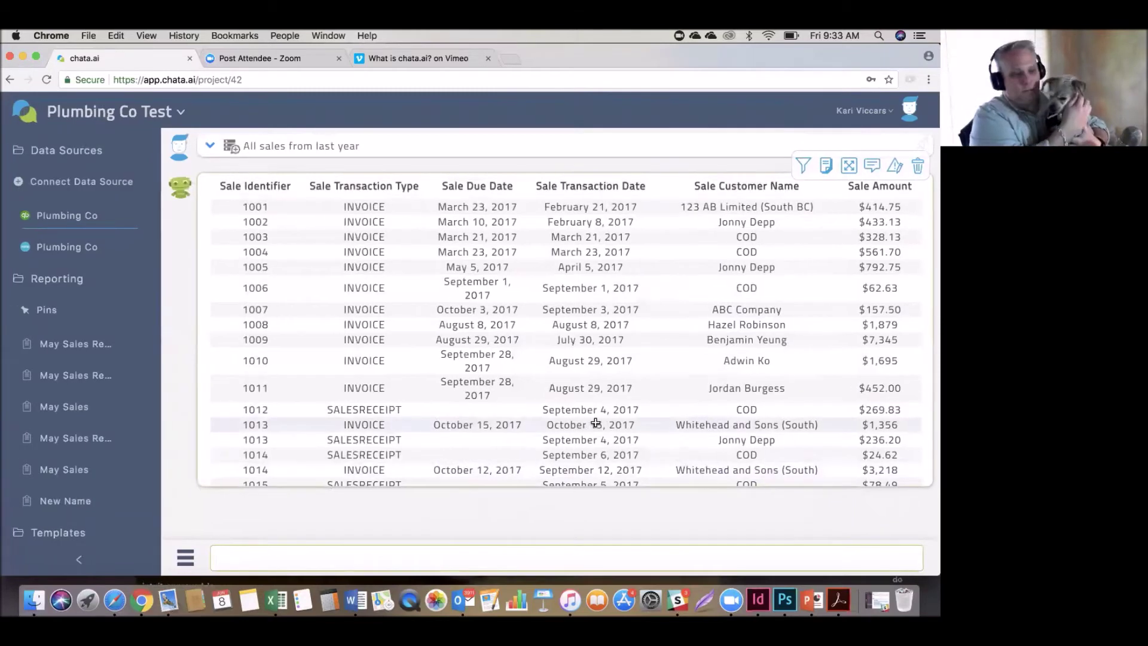
pyautogui.scroll(-1, 604, 418)
pyautogui.scroll(1, 605, 418)
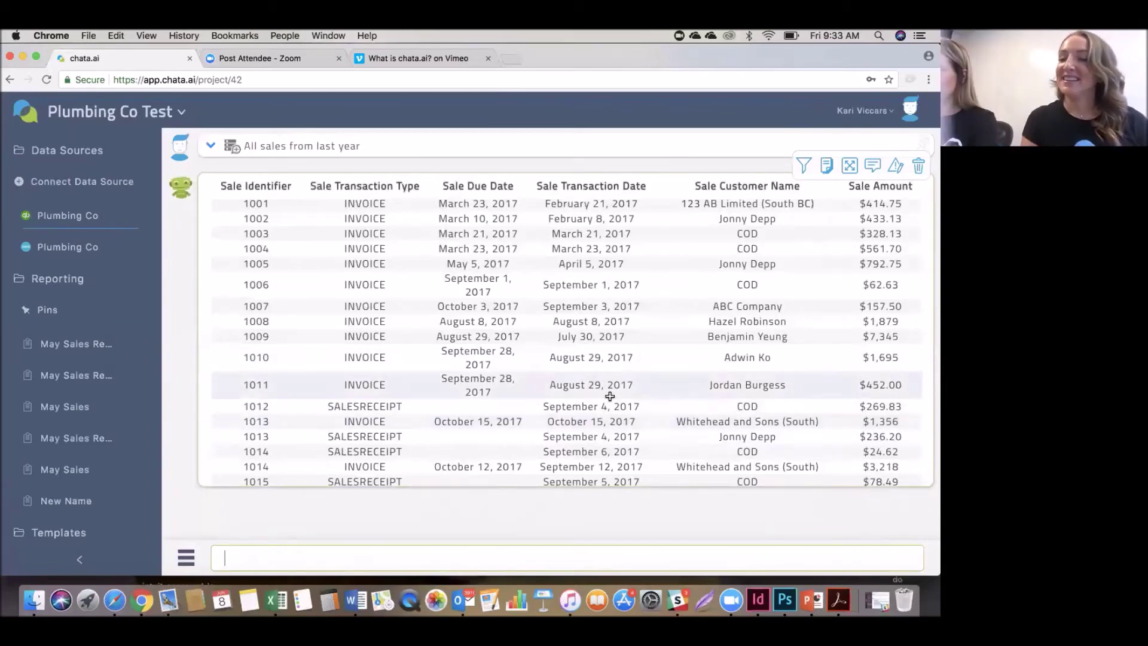
pyautogui.scroll(-3, 610, 396)
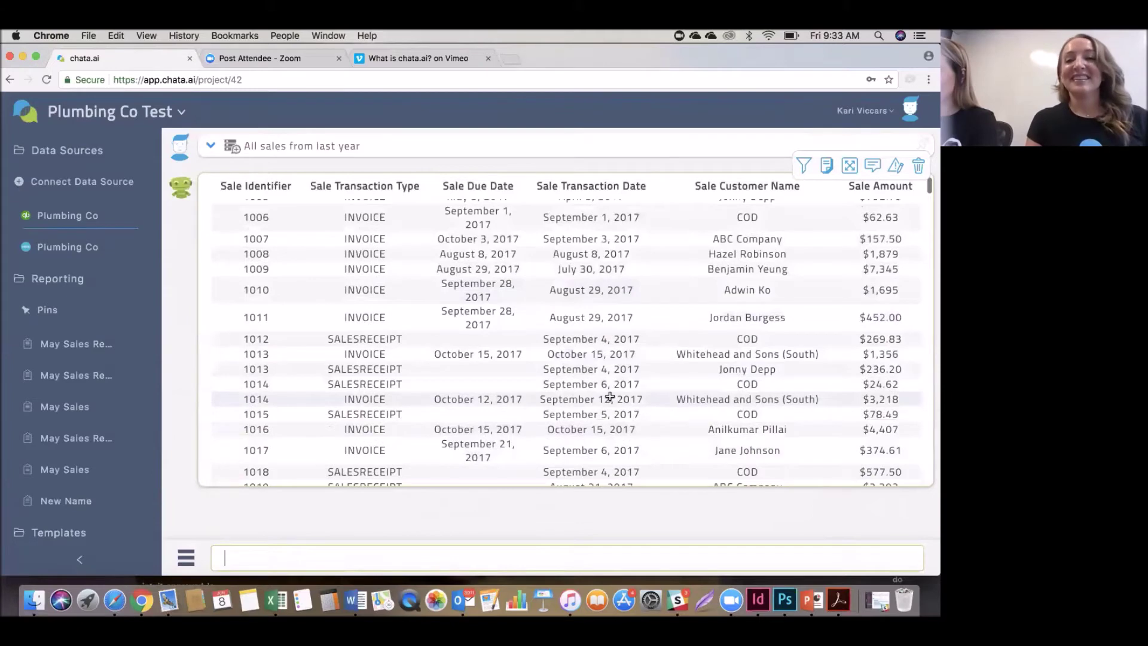
pyautogui.scroll(-1, 607, 395)
pyautogui.scroll(5, 605, 393)
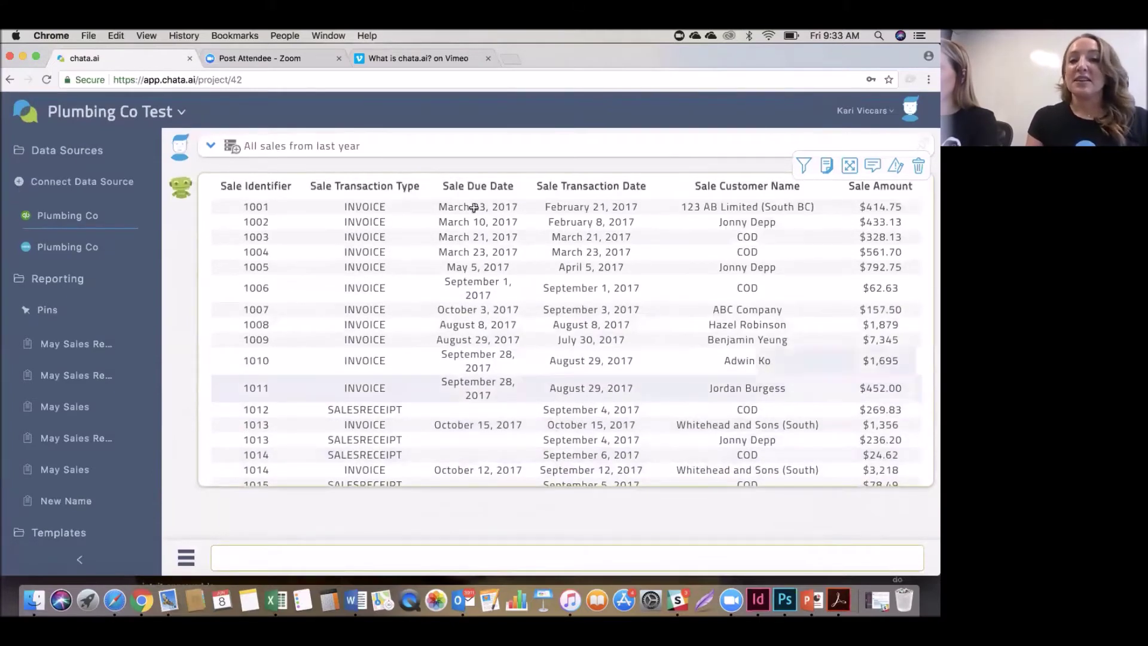
pyautogui.scroll(-10, 487, 226)
pyautogui.scroll(-2, 487, 226)
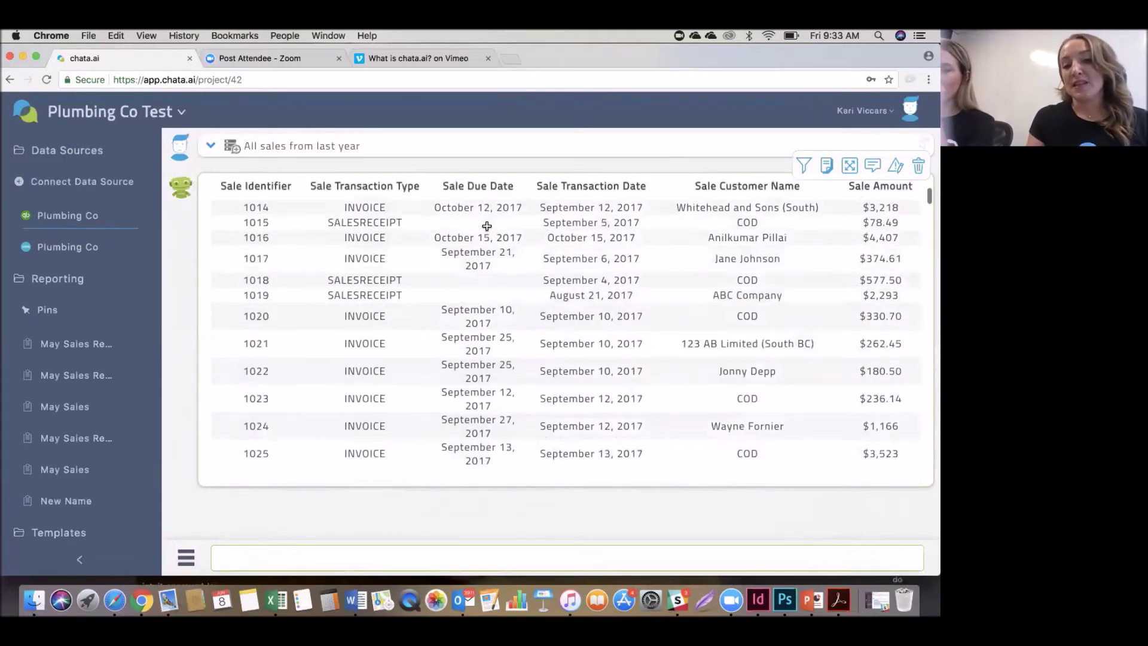
pyautogui.scroll(5, 486, 226)
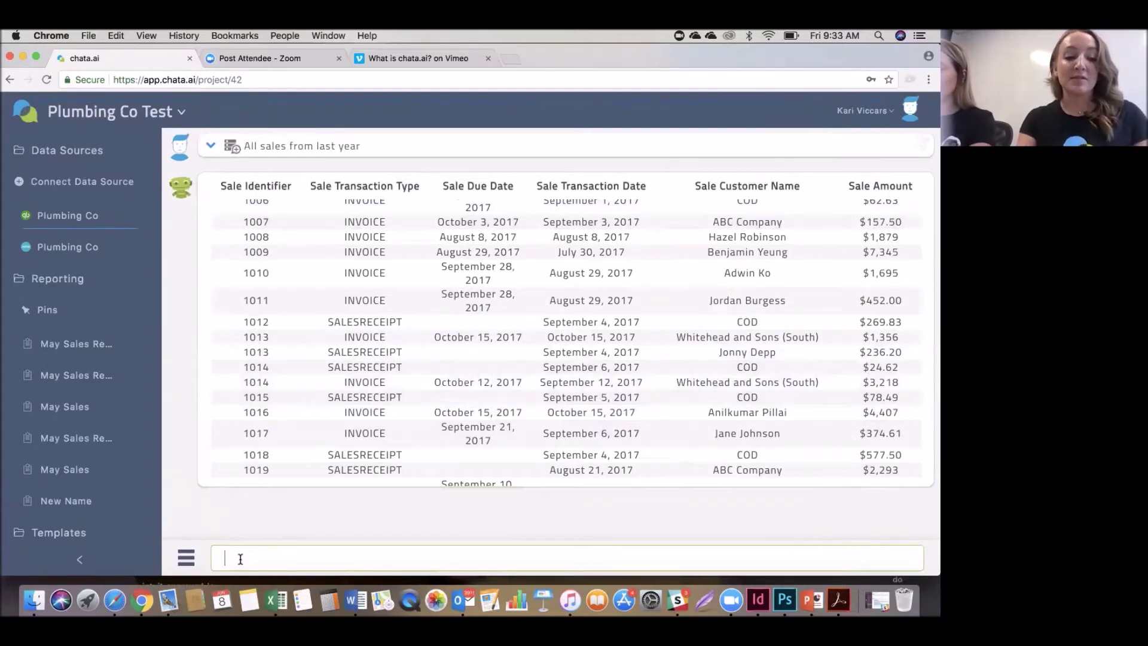
# Ask to 'compare total sales per month for the last three months' and review March–May 2018.
pyautogui.write('compa')
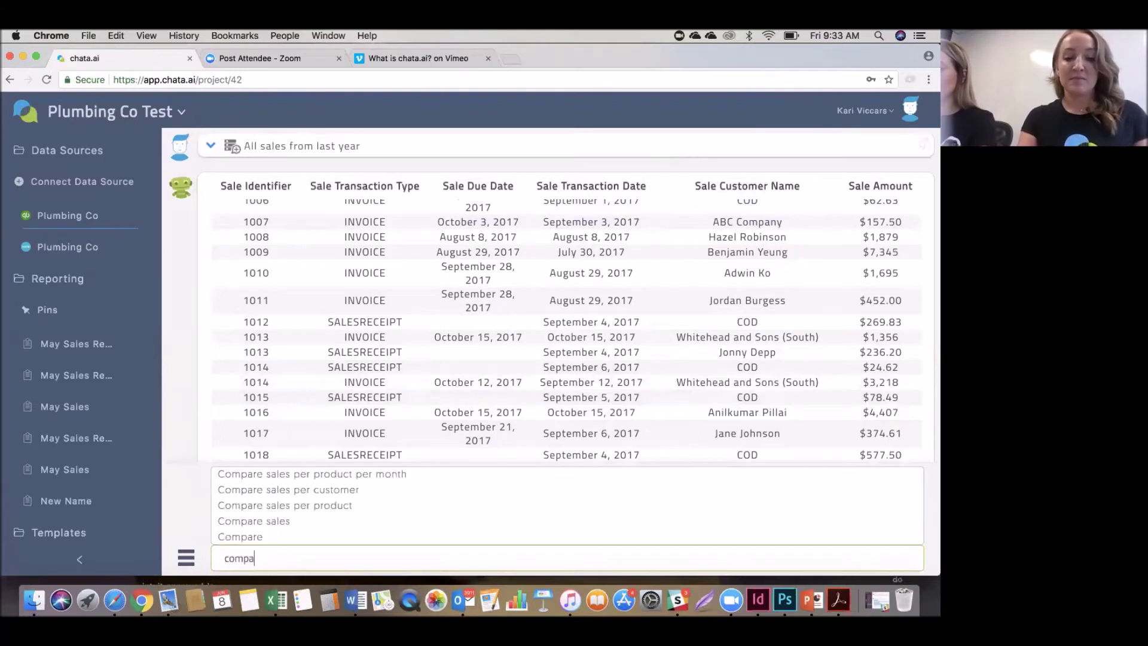
pyautogui.write('re total sales ')
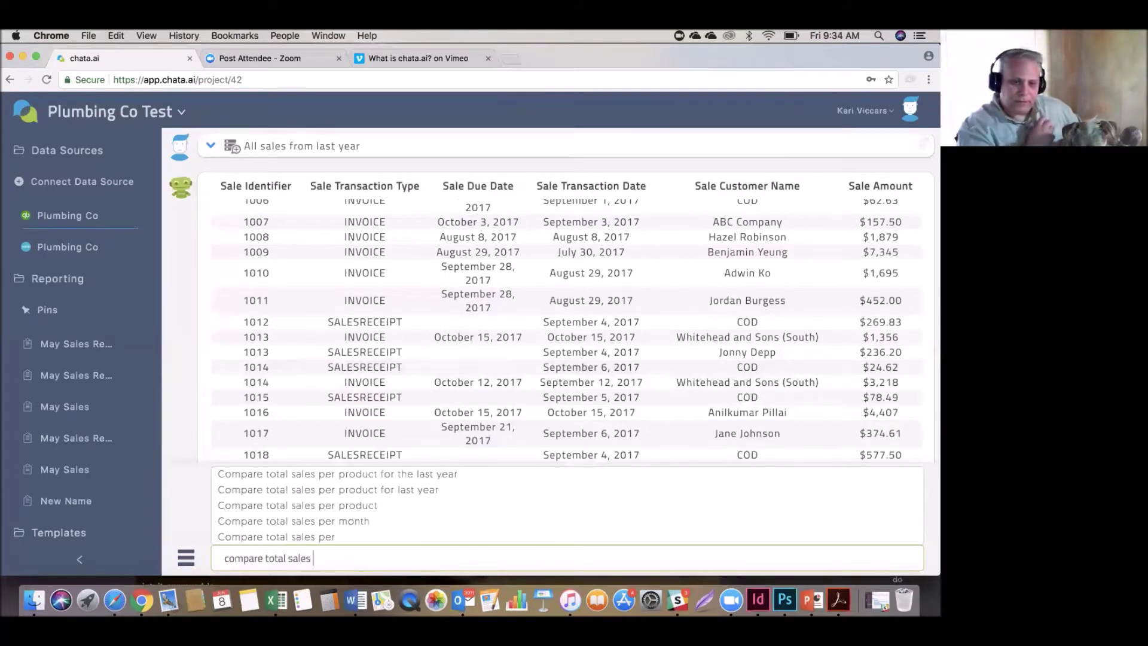
pyautogui.write('per ')
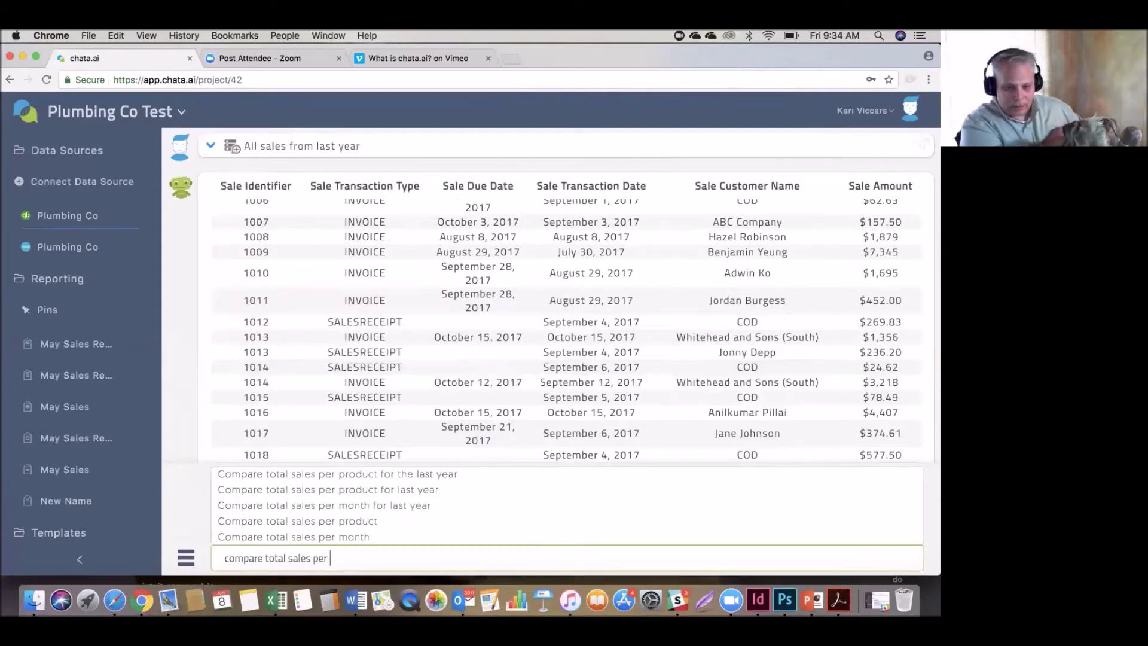
pyautogui.write('month for the ')
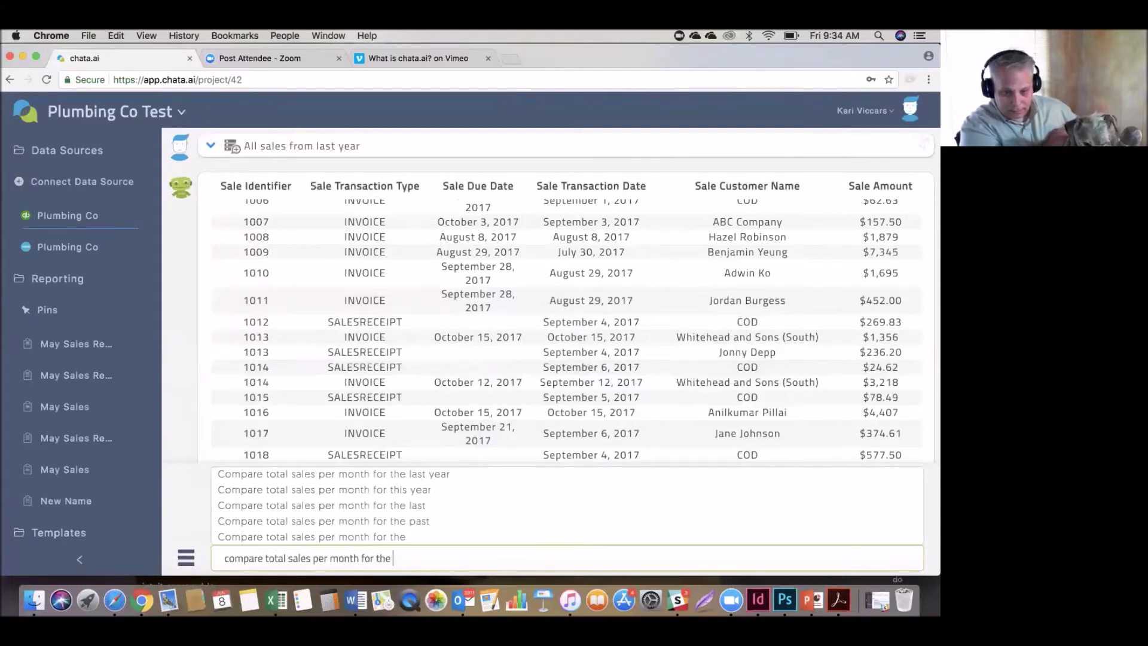
pyautogui.write('last three months')
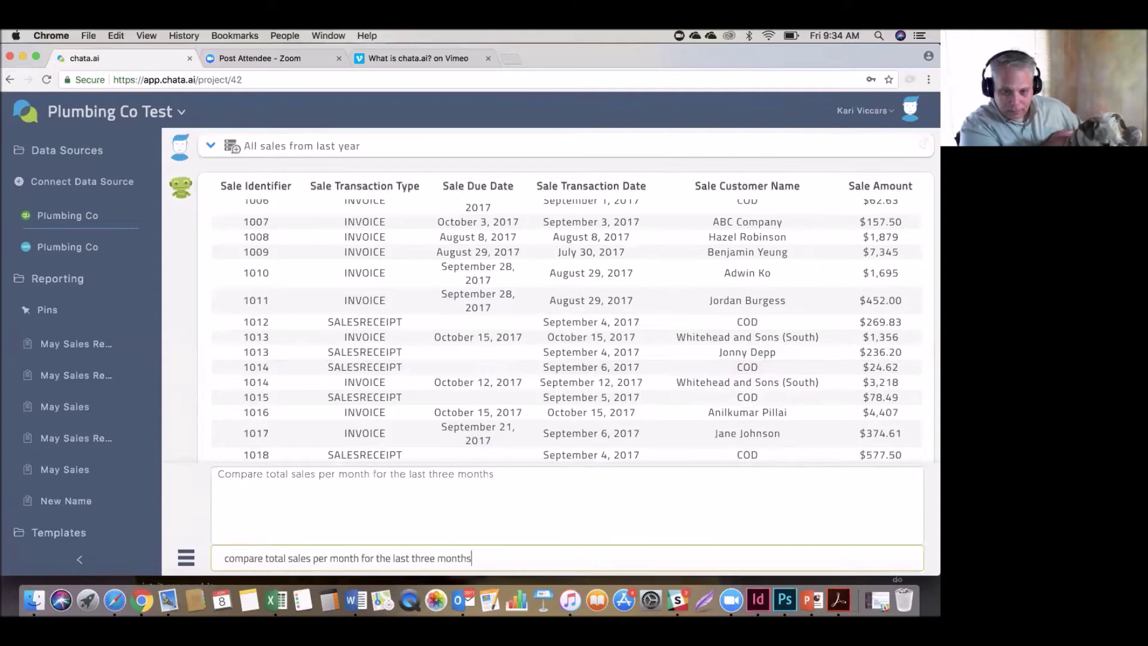
pyautogui.press('Return')
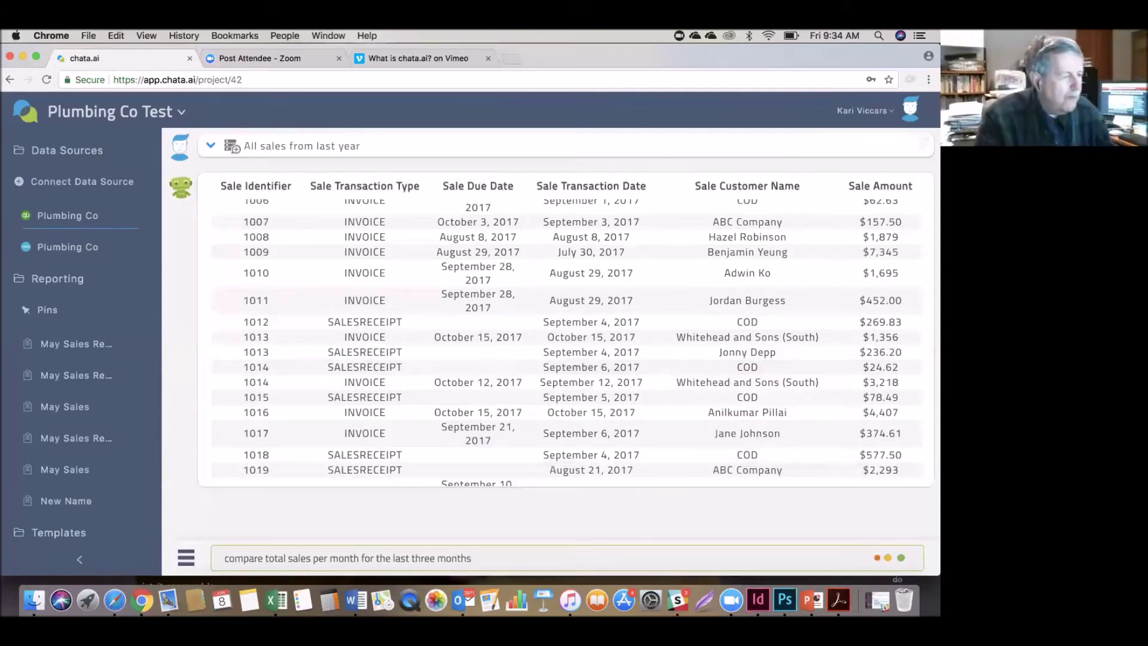
pyautogui.scroll(-5, 268, 461)
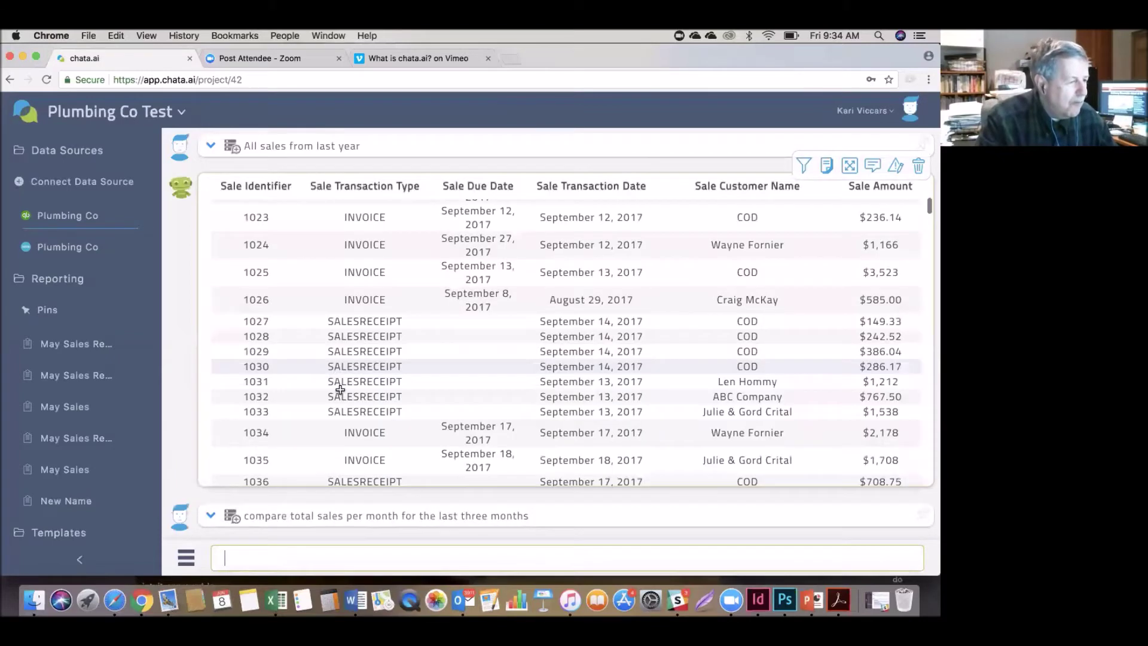
pyautogui.scroll(-3, 334, 388)
pyautogui.scroll(-10, 356, 478)
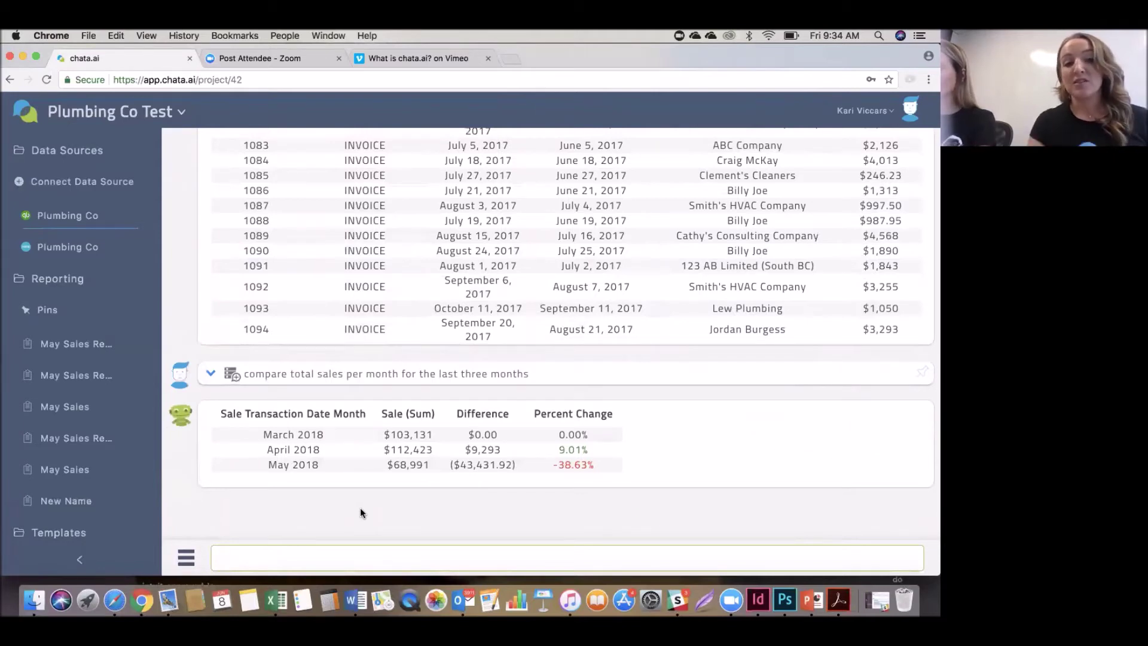
# Select May 2018's $68,991 sales total in the comparison result.
pyautogui.click(321, 464)
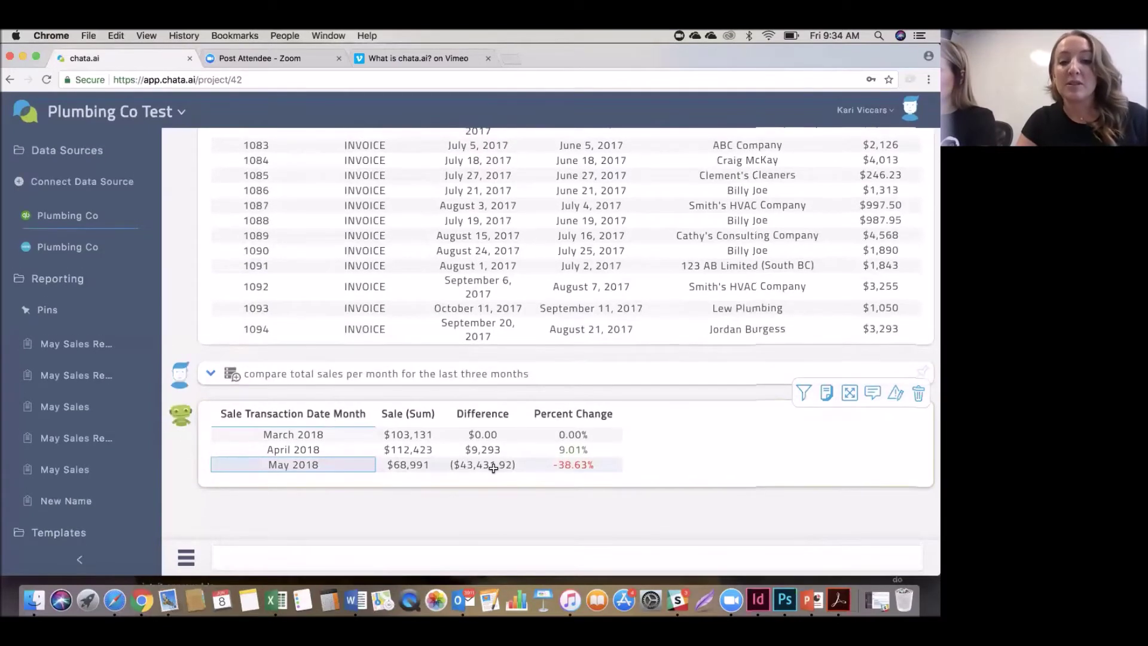
pyautogui.click(406, 465)
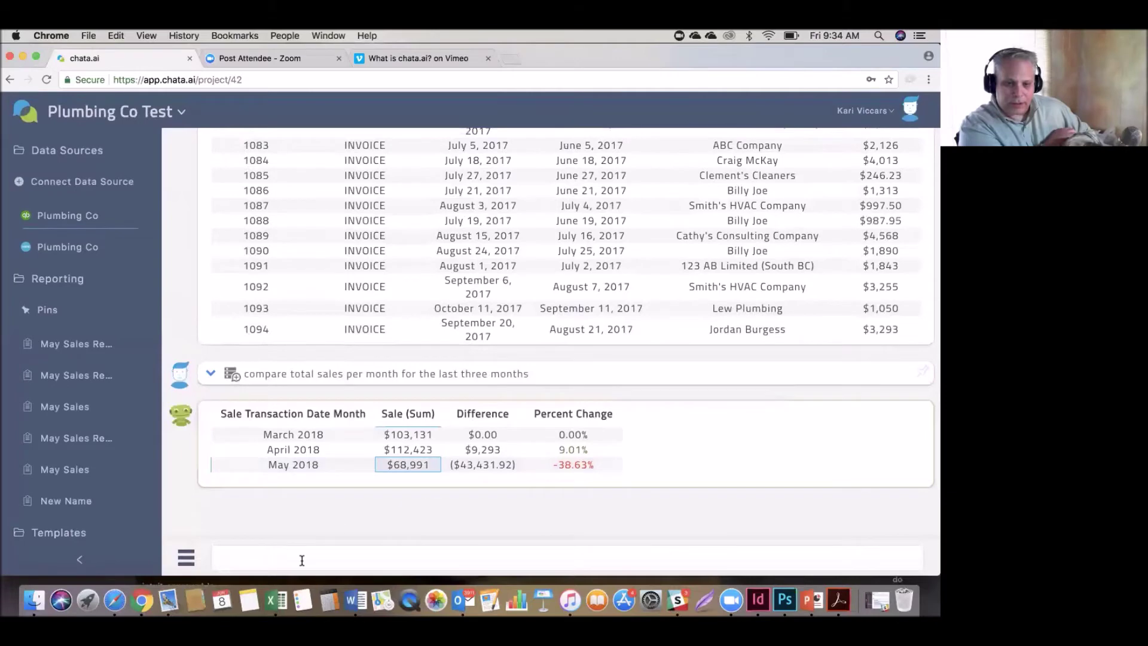
pyautogui.click(302, 560)
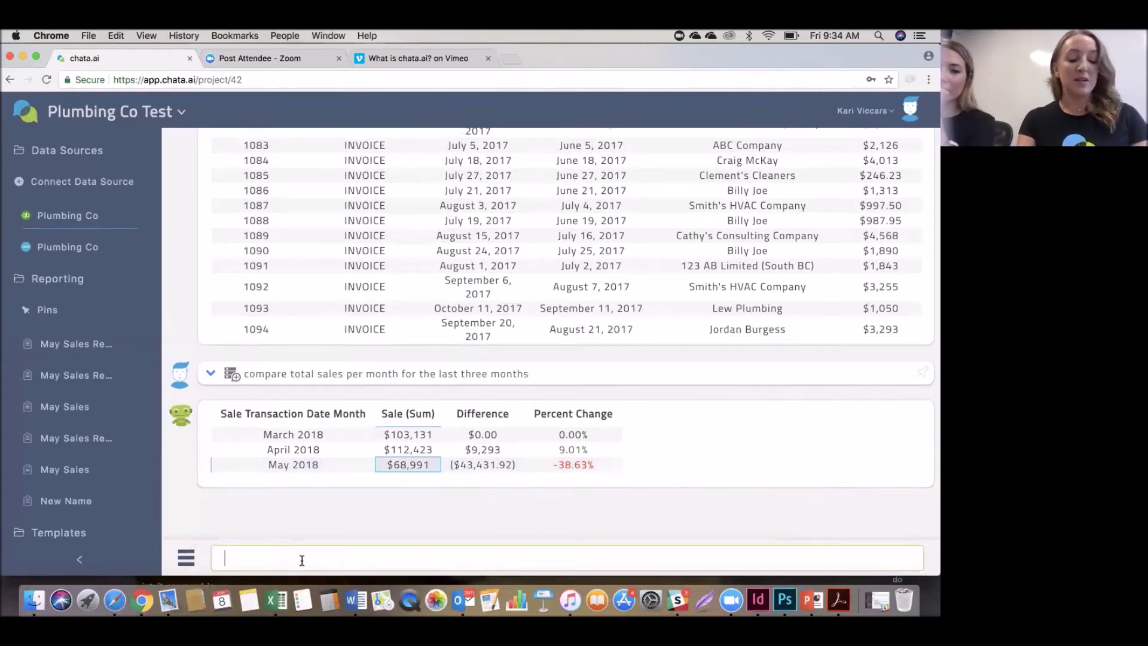
# Ask 'top 5 products by total revenue', led by Air Conditioner (over 3000 sq ft) at $101,400.
pyautogui.click(302, 561)
pyautogui.write('top 5 ')
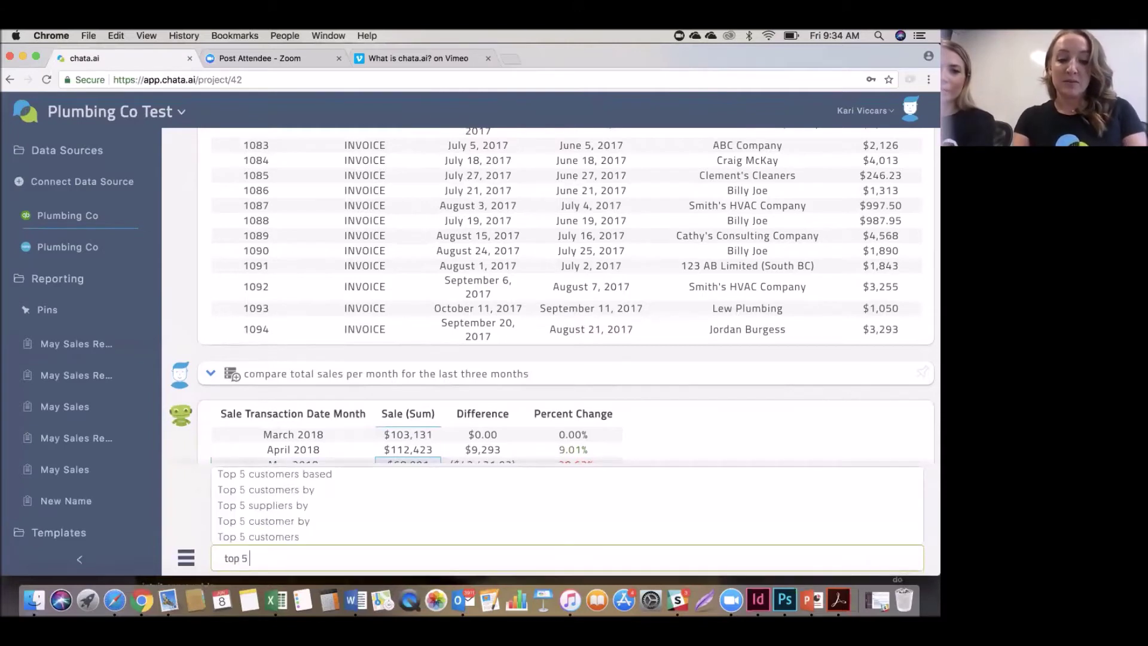
pyautogui.write('pro')
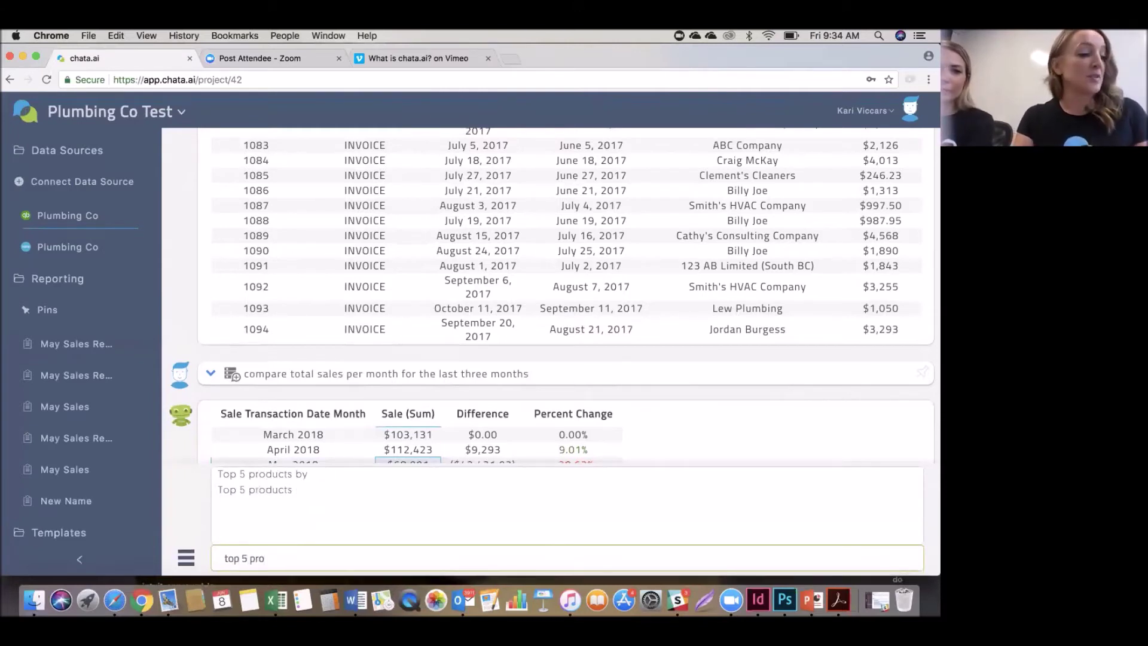
pyautogui.write('ducts ')
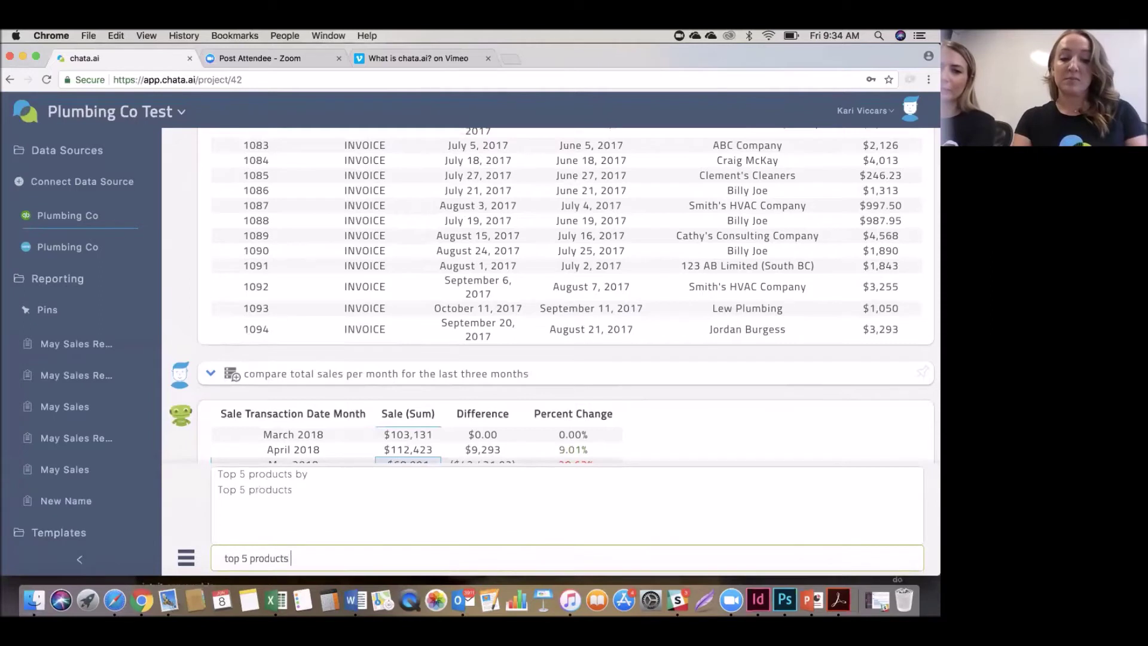
pyautogui.write('by total')
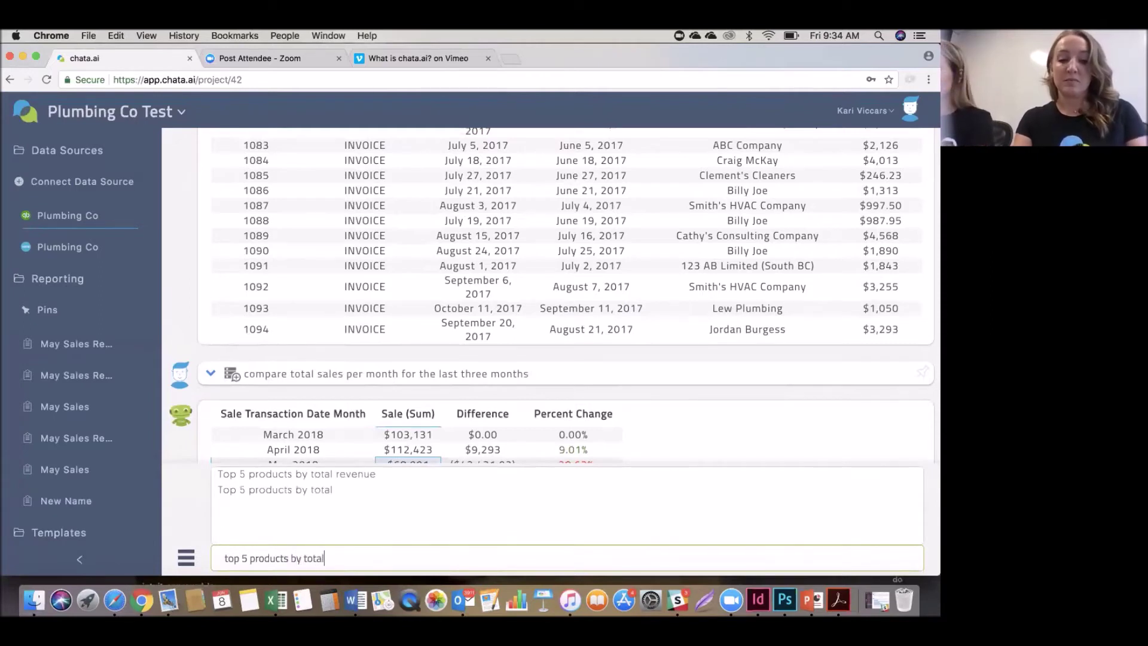
pyautogui.write(' revenue')
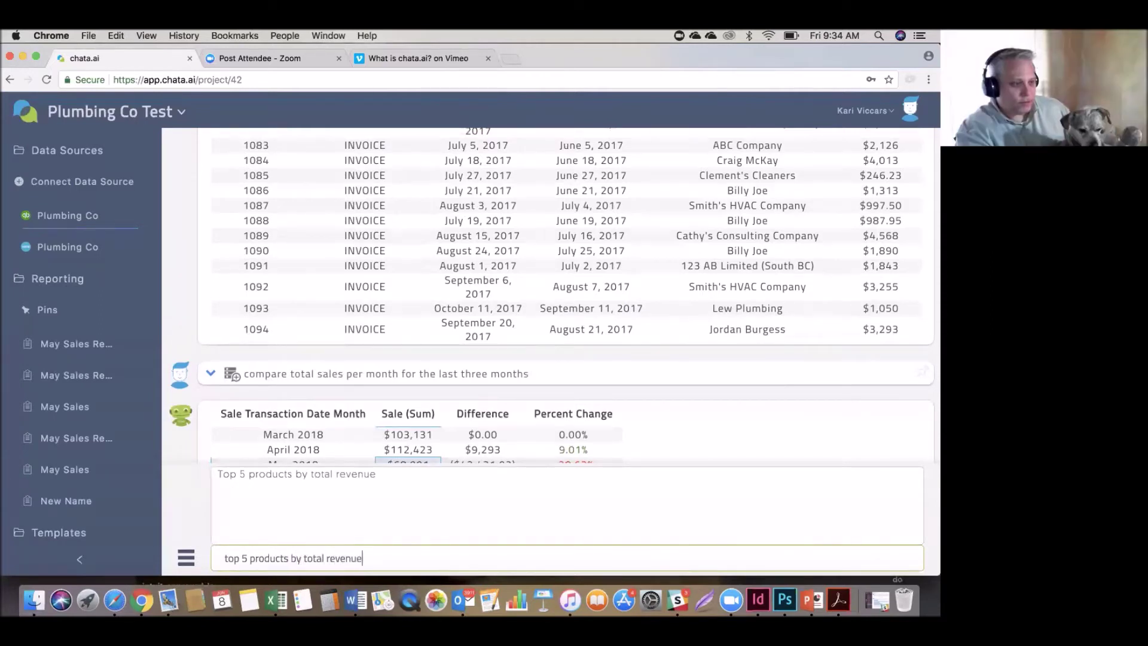
pyautogui.press('Return')
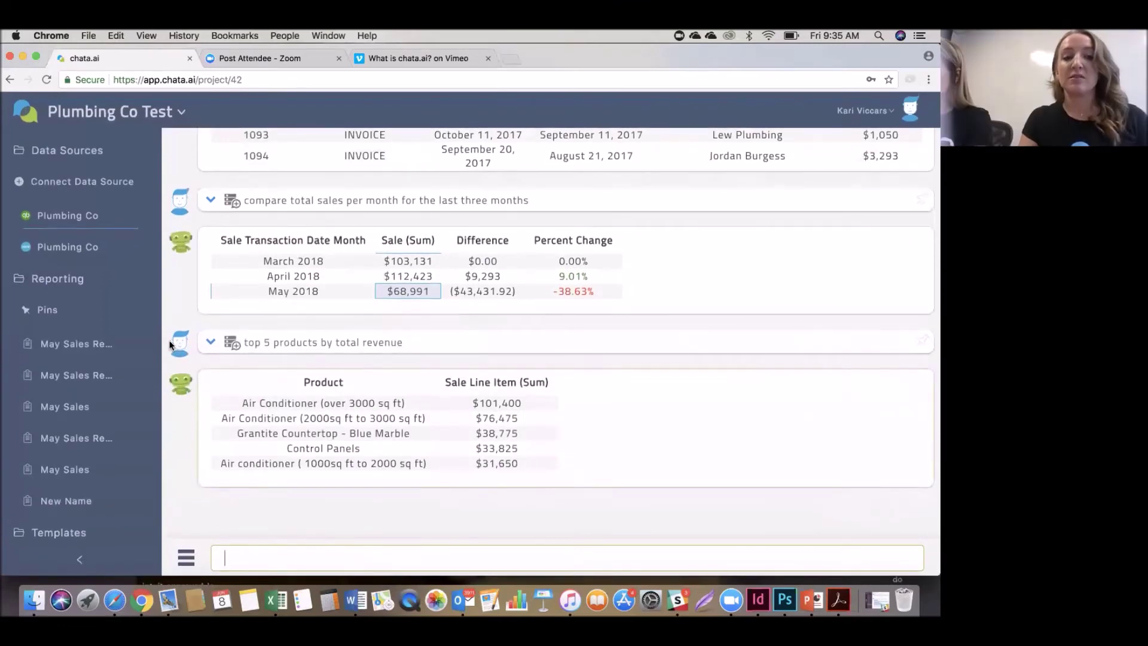
pyautogui.moveTo(414, 399)
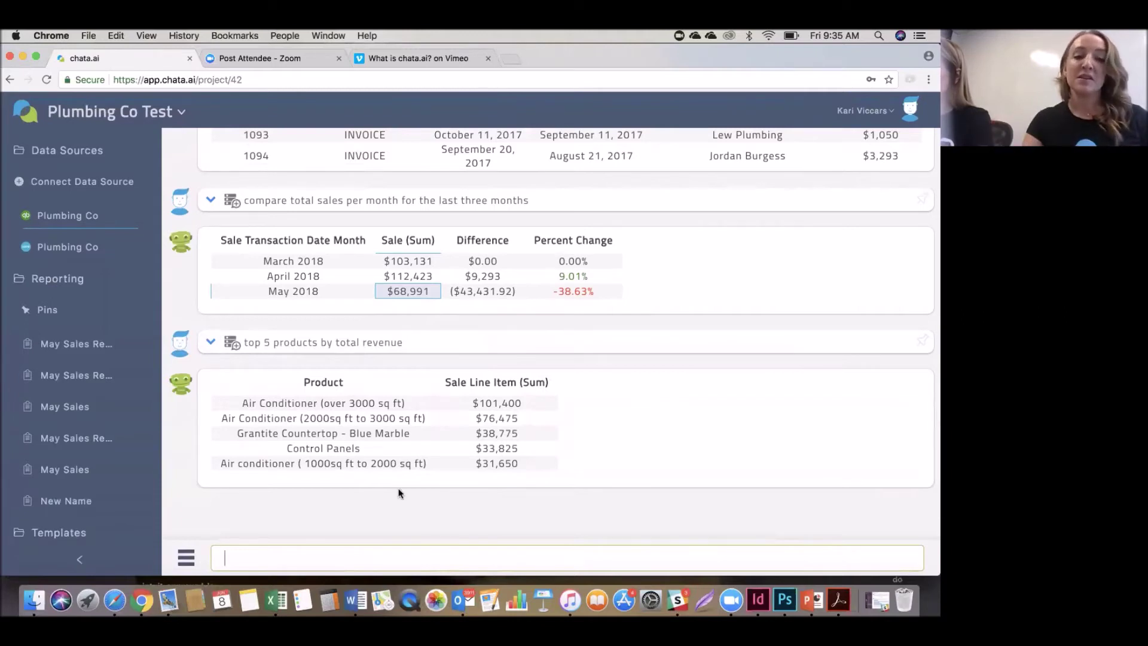
pyautogui.moveTo(317, 418)
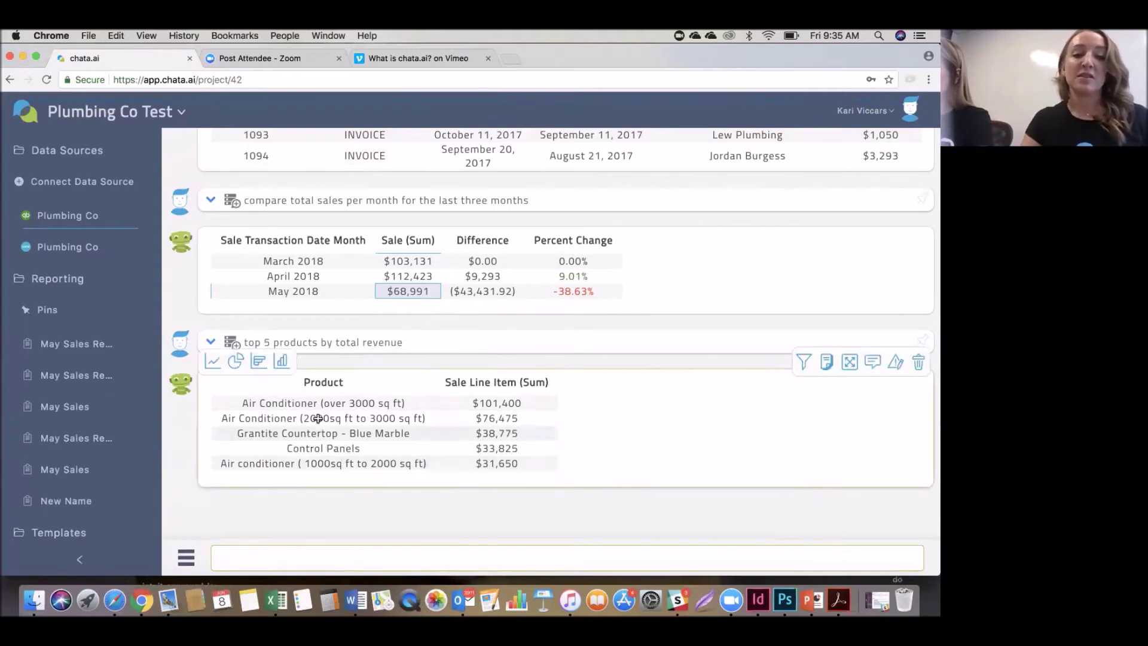
# Switch the top 5 products to a pie chart and drill into Air Conditioner (over 3000 sq ft) line items.
pyautogui.click(237, 361)
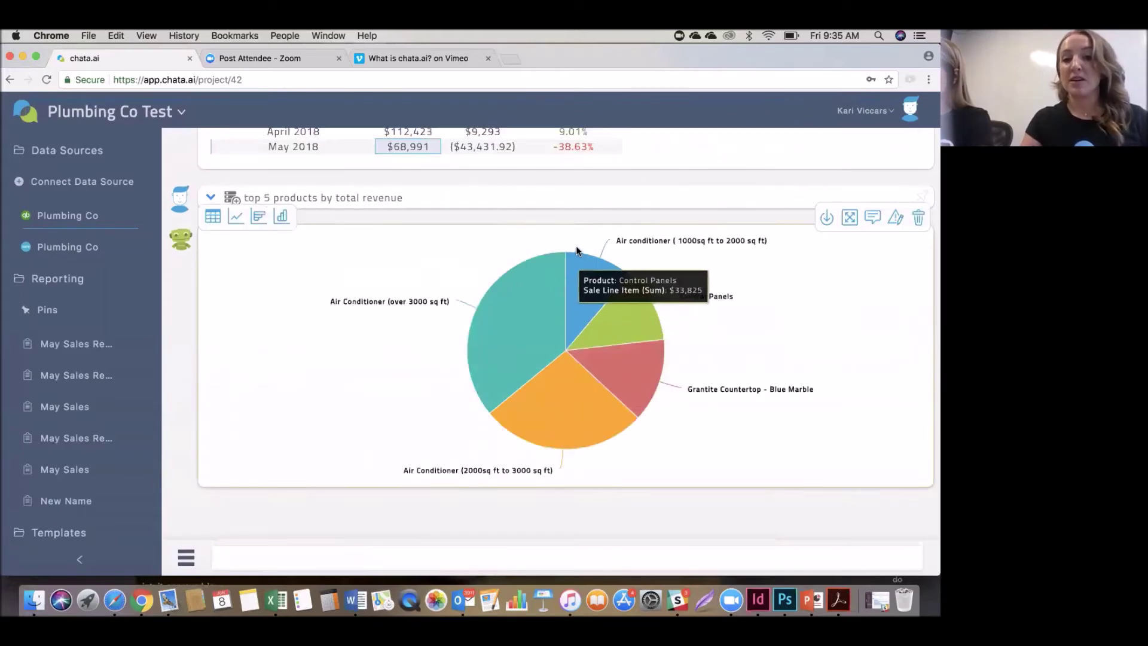
pyautogui.click(524, 313)
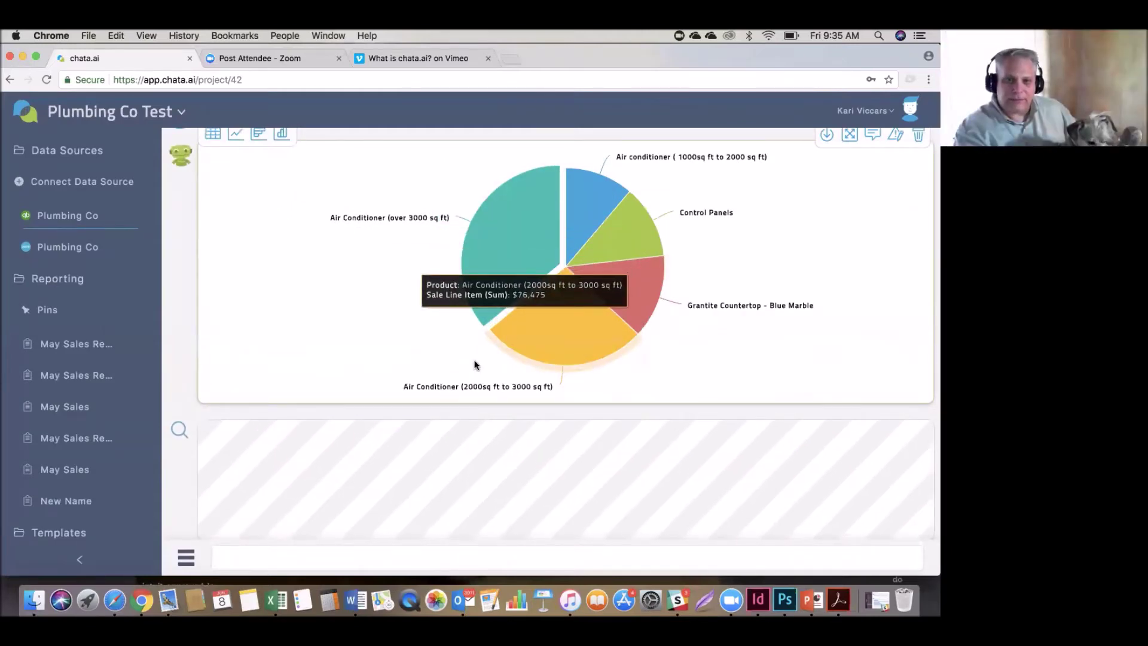
pyautogui.scroll(6, 579, 359)
pyautogui.scroll(-5, 590, 328)
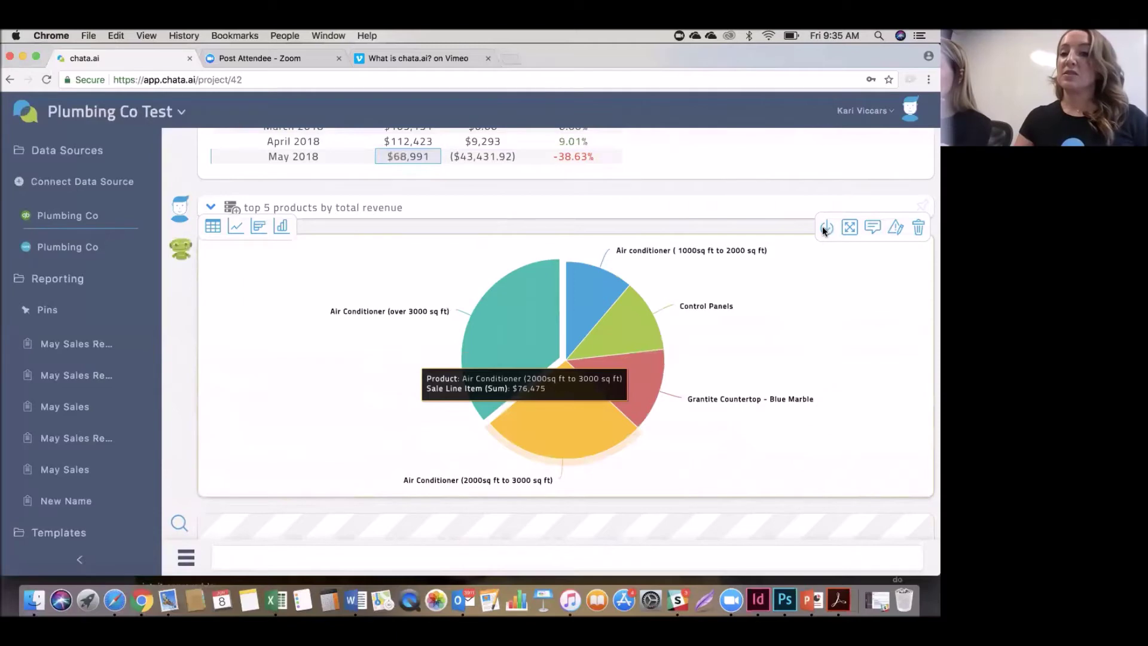
pyautogui.scroll(-3, 793, 315)
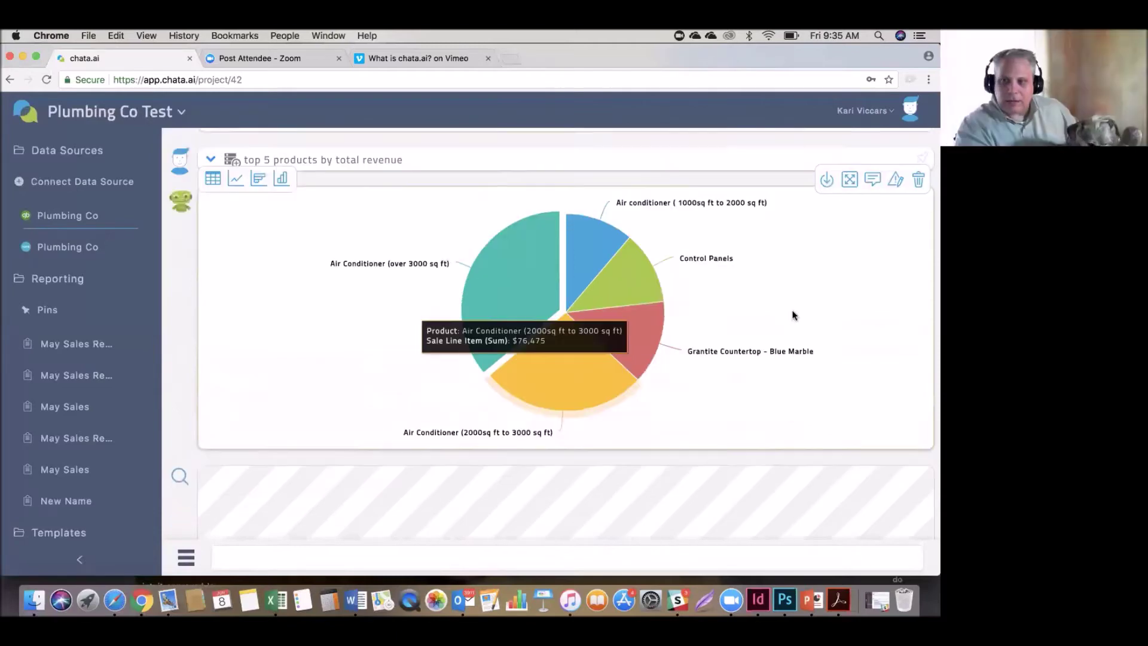
pyautogui.scroll(10, 793, 315)
pyautogui.scroll(-10, 783, 463)
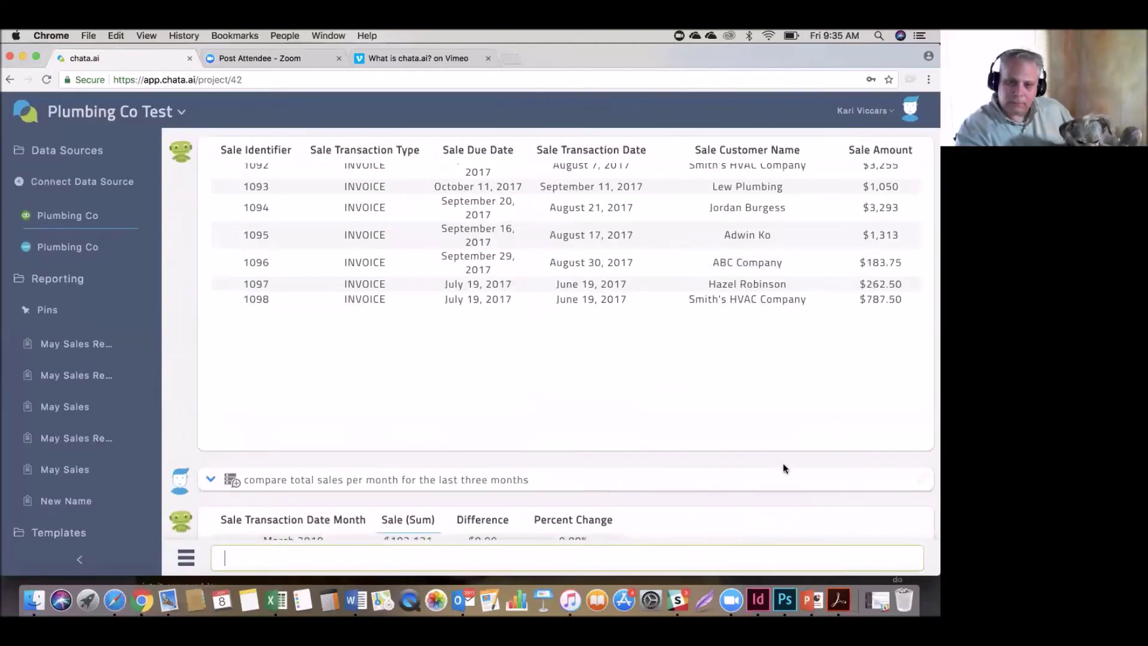
pyautogui.scroll(2, 779, 473)
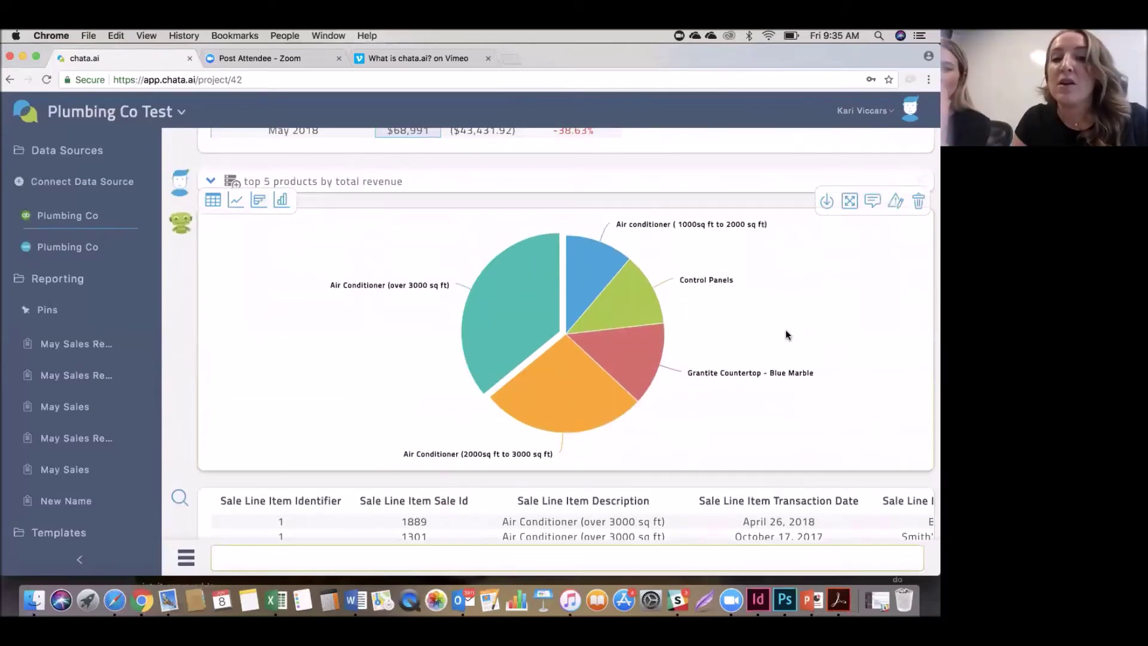
pyautogui.moveTo(549, 308)
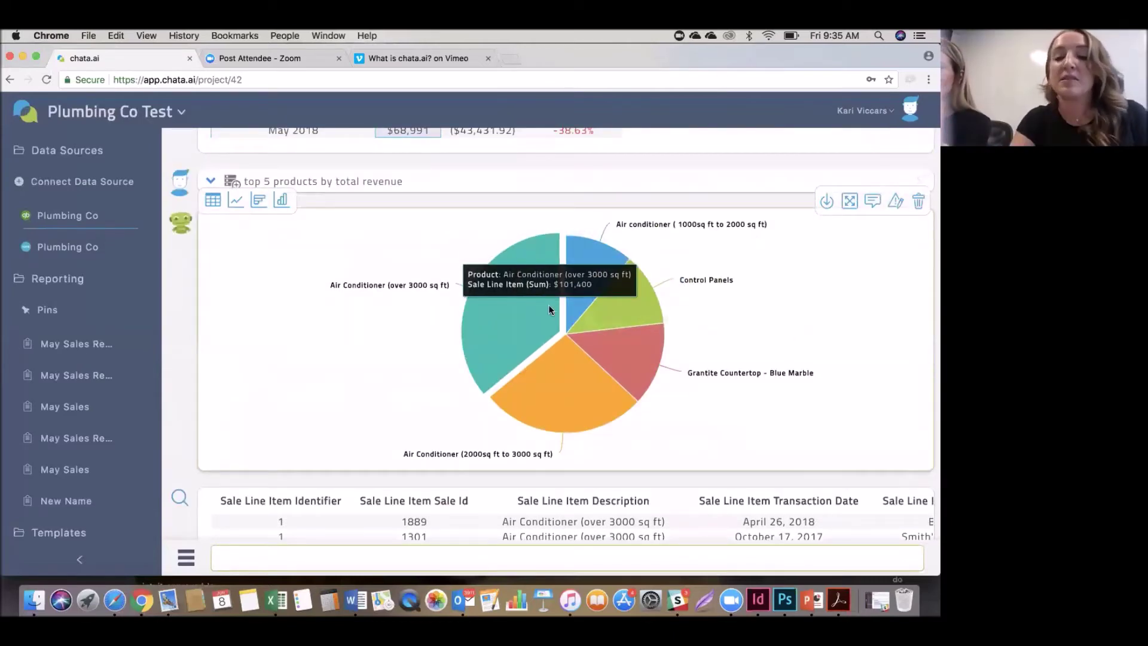
pyautogui.scroll(-2, 330, 404)
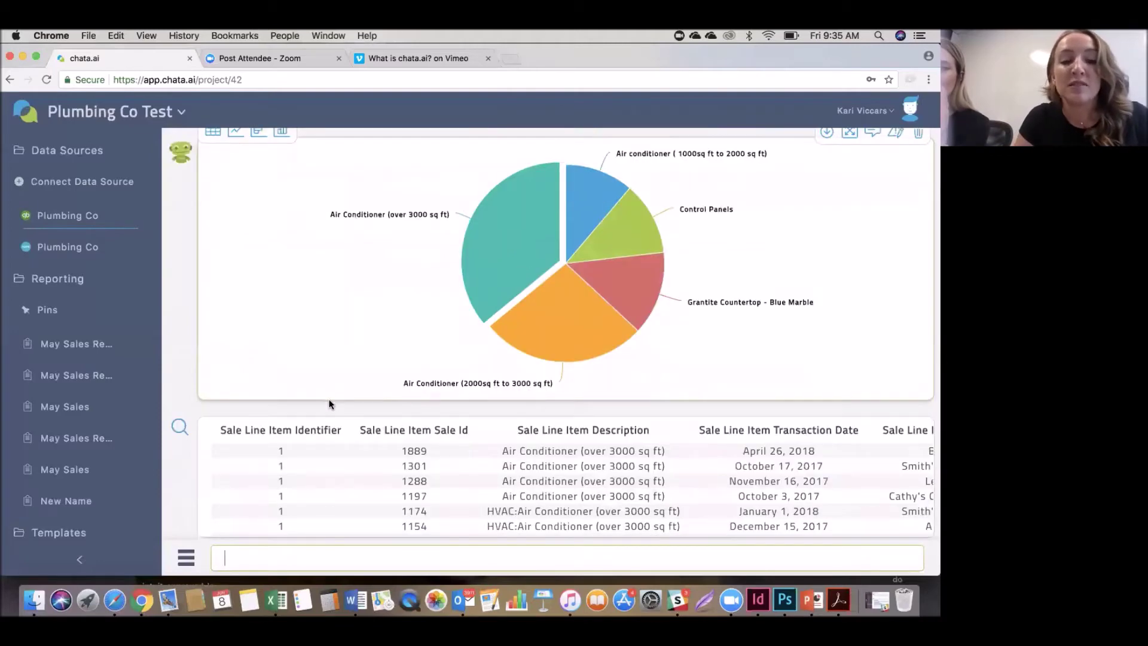
pyautogui.moveTo(485, 250)
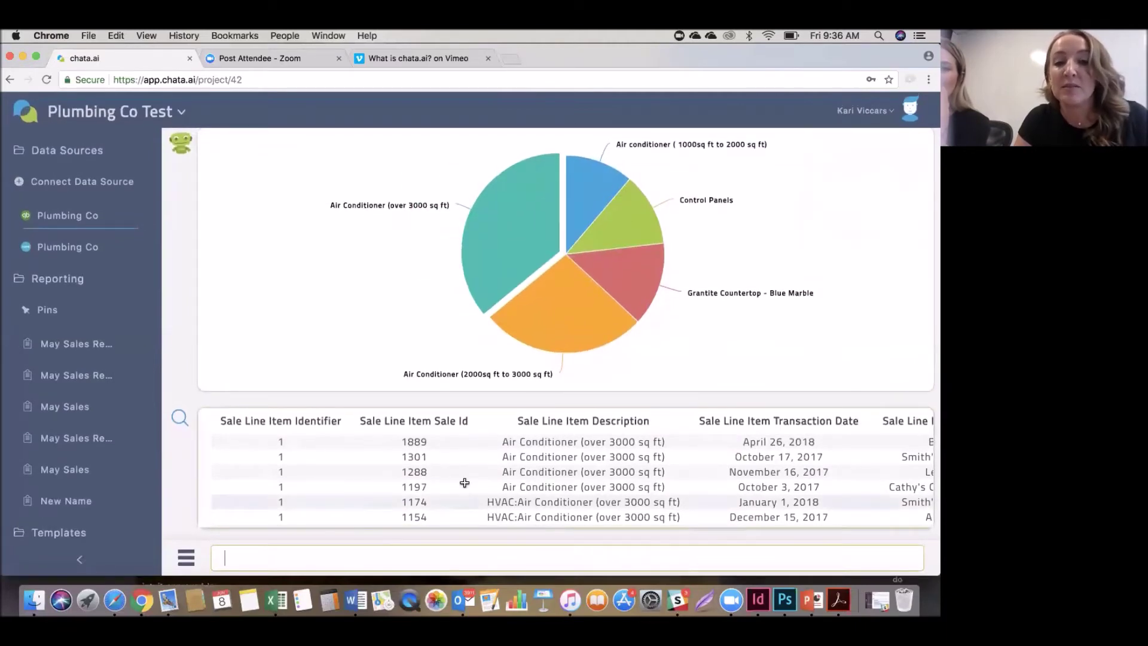
pyautogui.scroll(-2, 463, 491)
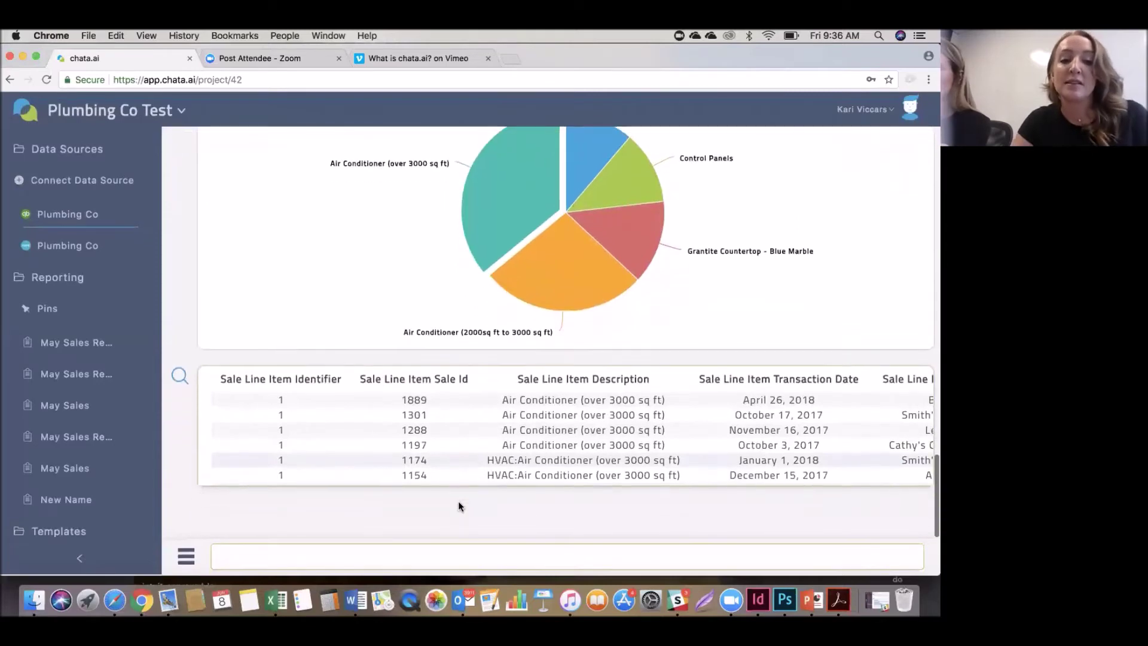
pyautogui.hscroll(5, 683, 461)
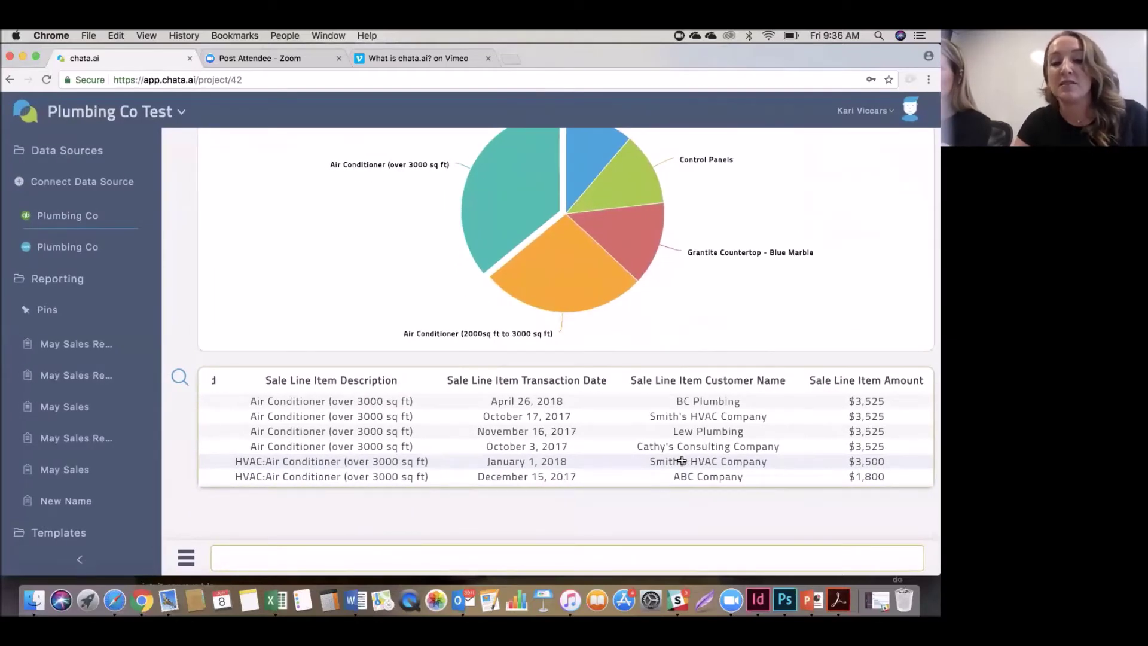
pyautogui.scroll(-10, 681, 460)
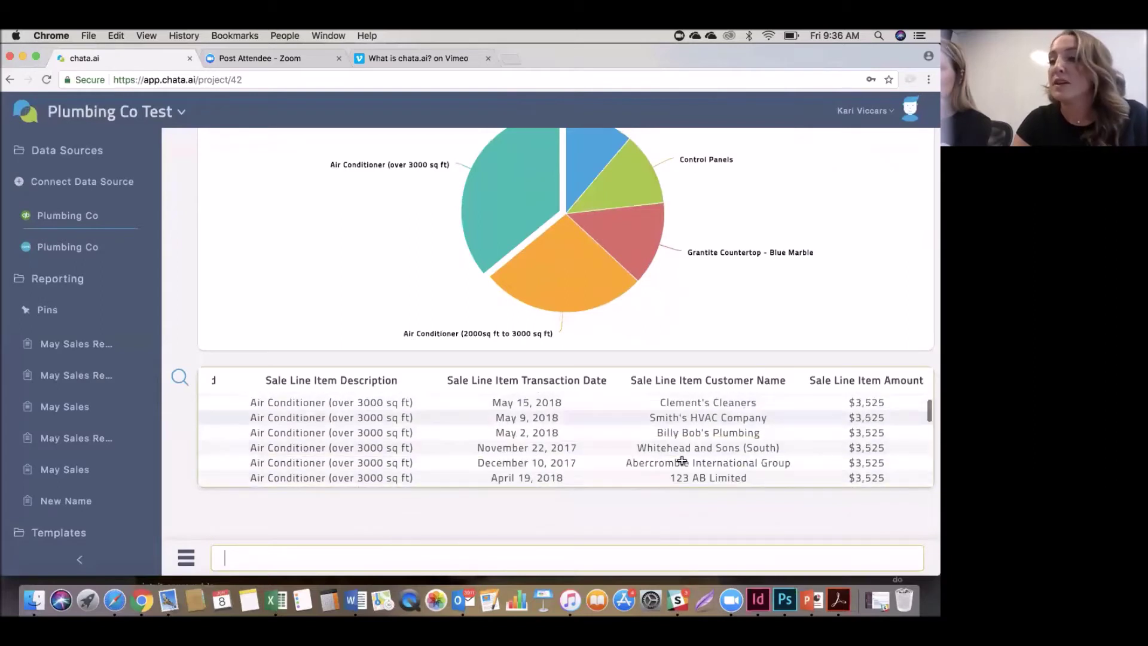
pyautogui.scroll(-10, 681, 460)
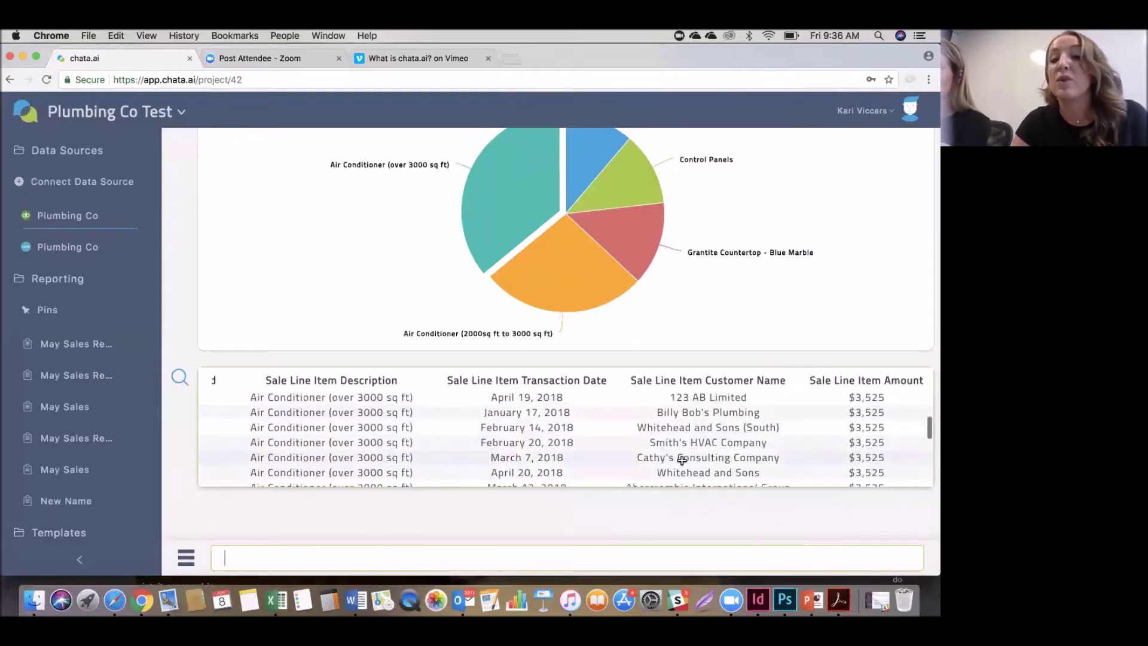
pyautogui.scroll(-2, 682, 461)
pyautogui.scroll(15, 682, 460)
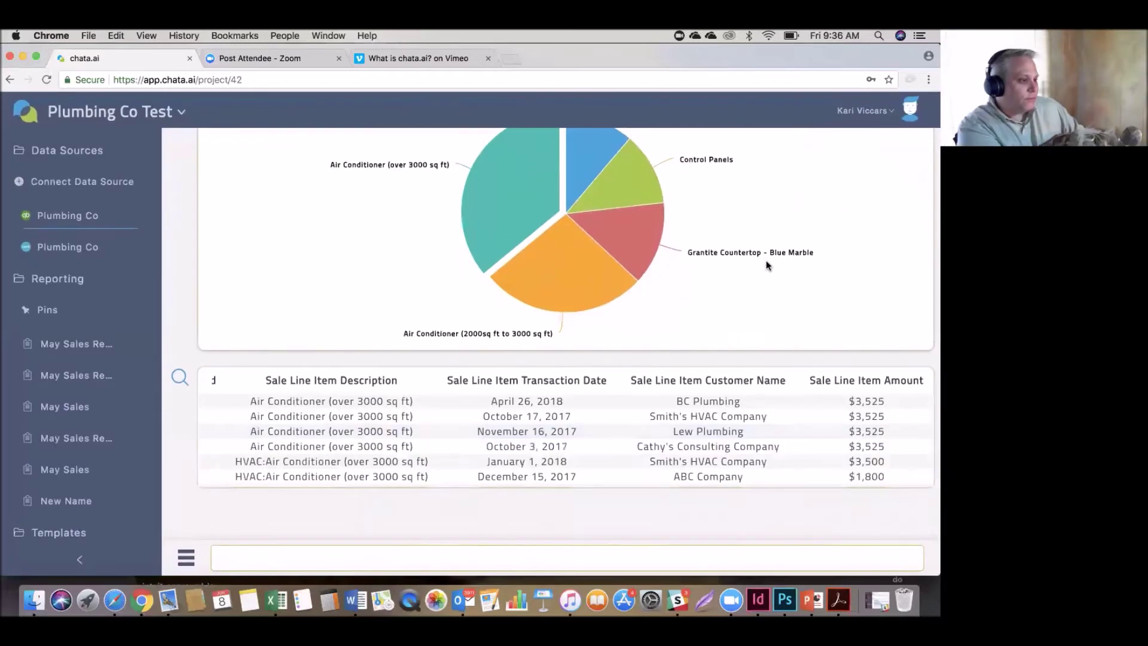
pyautogui.scroll(4, 765, 260)
pyautogui.scroll(-2, 766, 260)
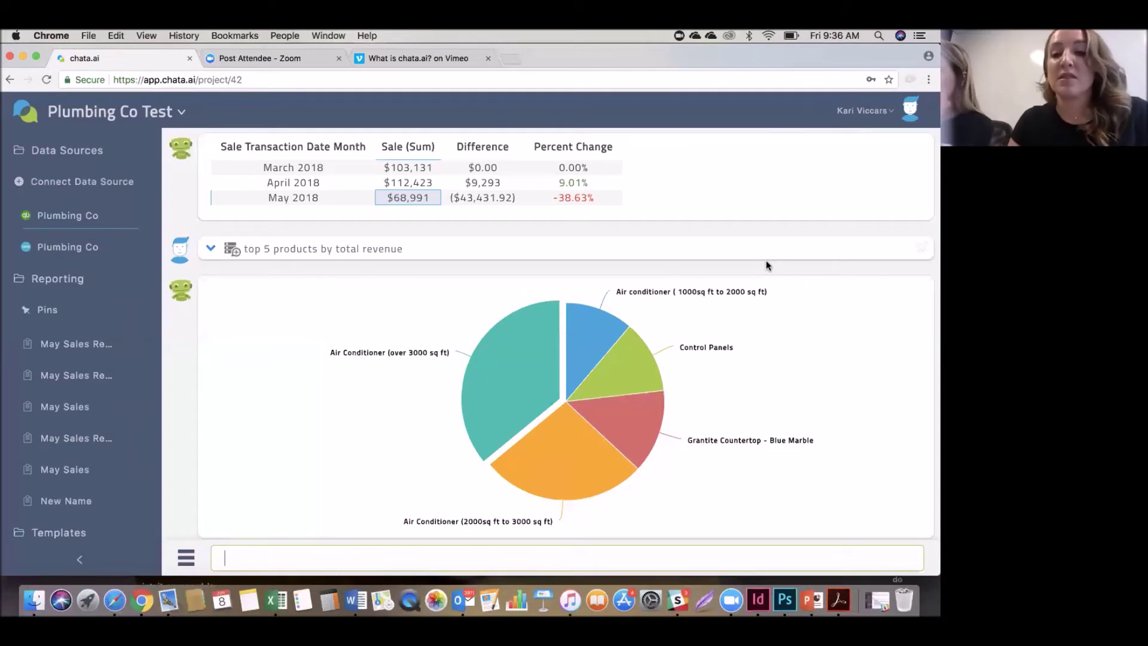
pyautogui.moveTo(819, 316)
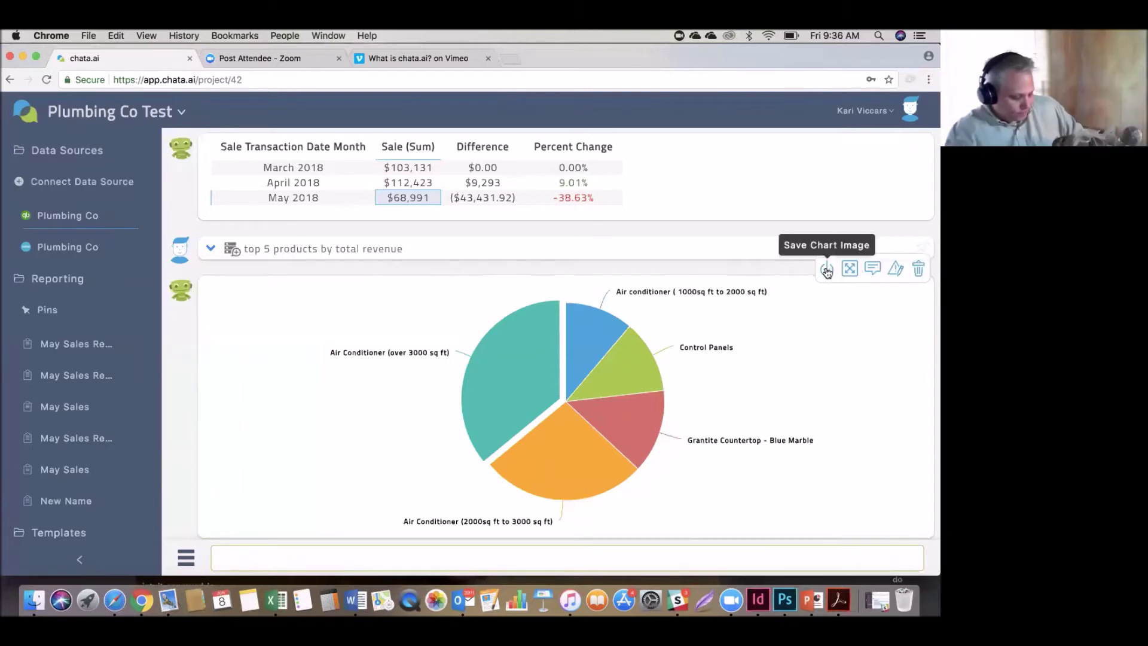
# Save the pie chart as chart (11).png, view it in Preview, then close it.
pyautogui.click(826, 270)
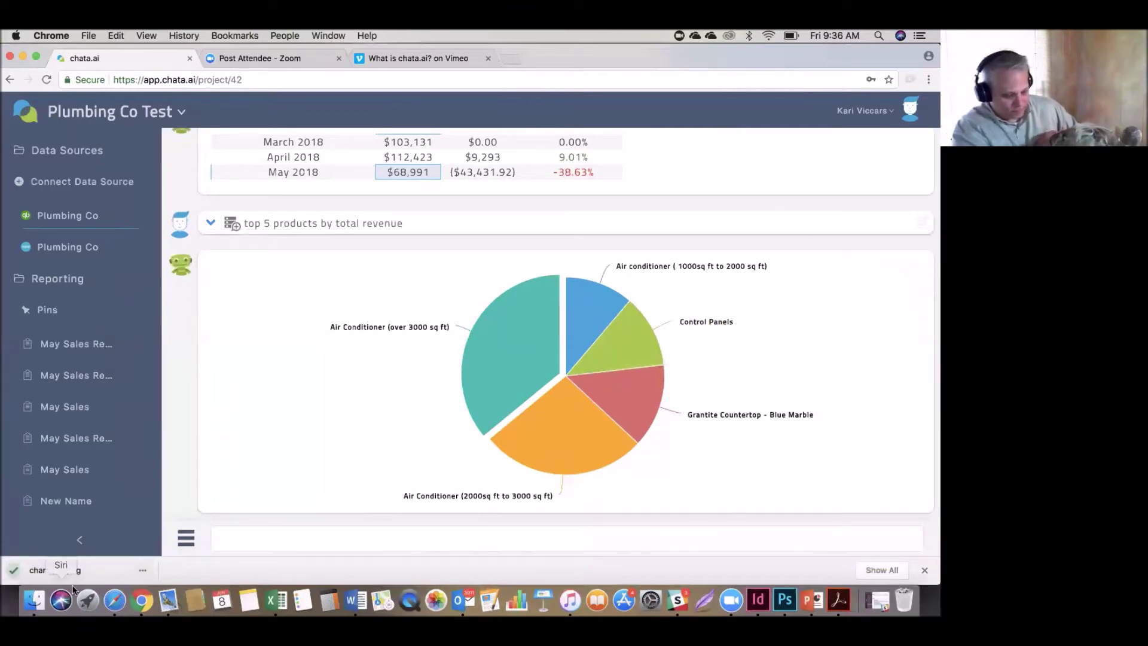
pyautogui.click(82, 571)
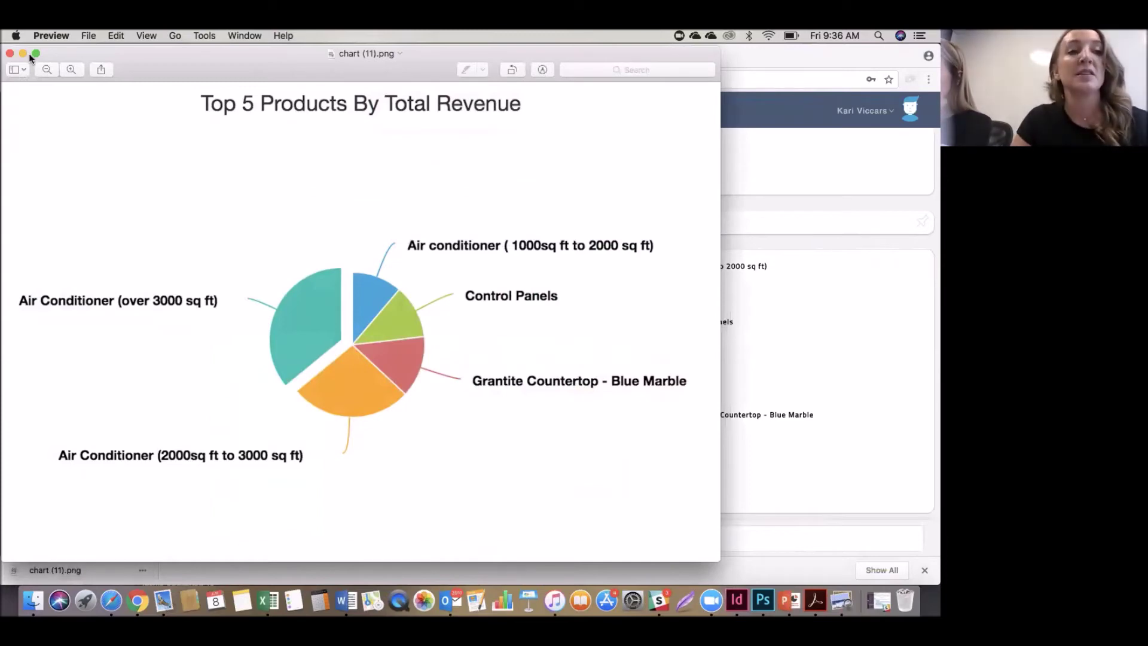
pyautogui.press('super+w')
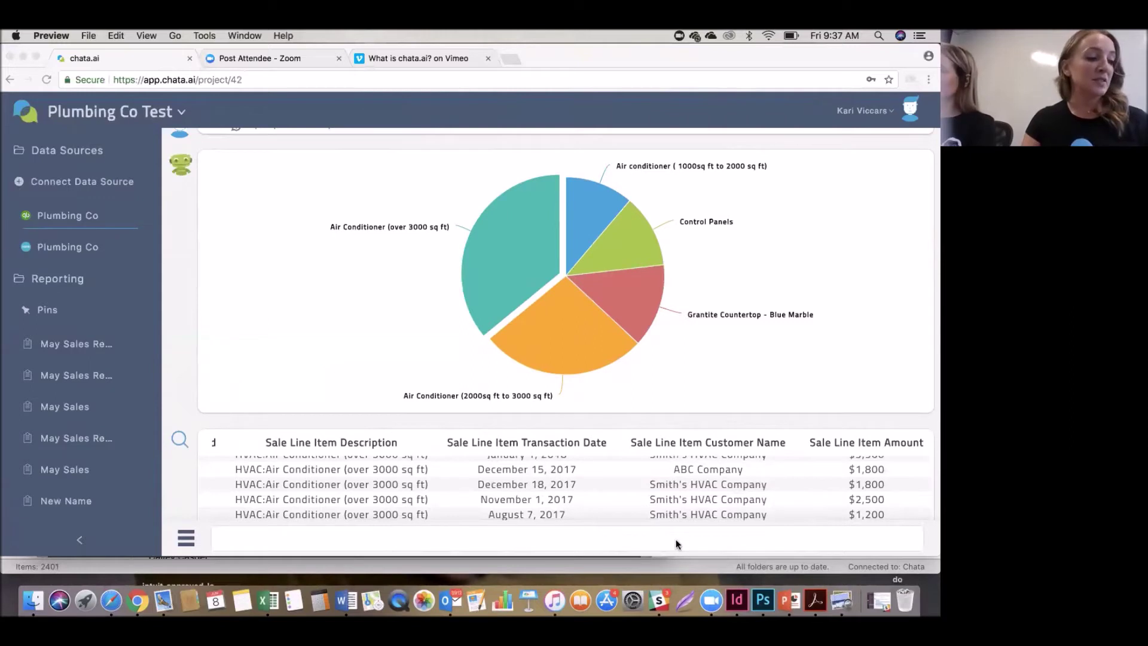
# Ask 'top 10 customers by revenue this year', led by Lew Plumbing at $35,970.
pyautogui.press('super+q')
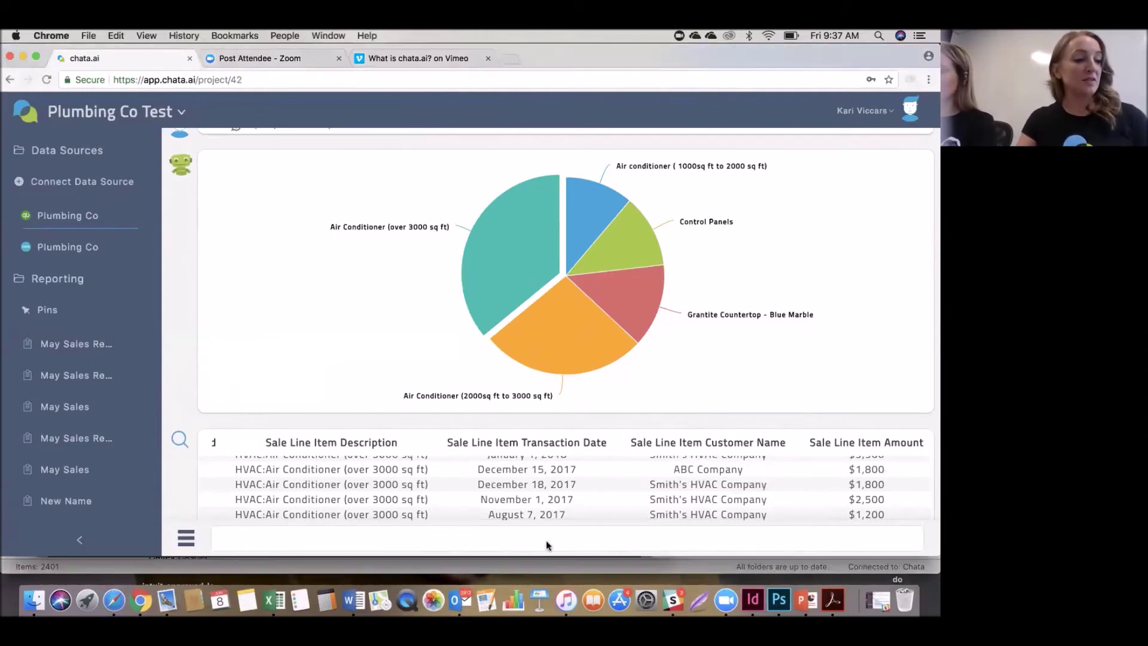
pyautogui.click(546, 539)
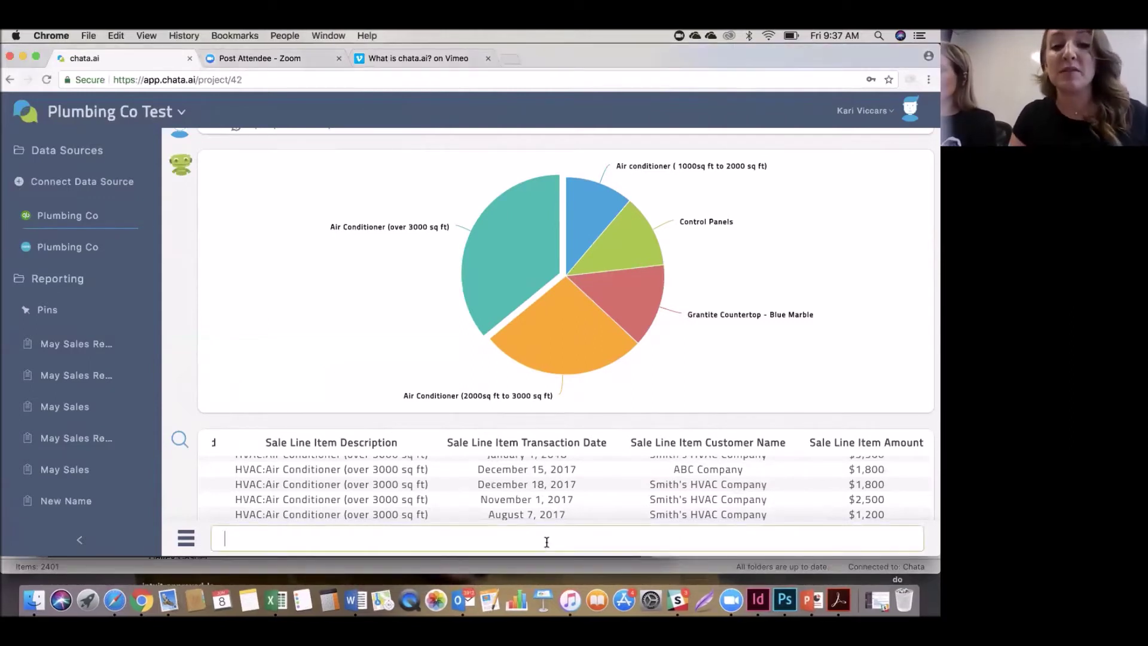
pyautogui.write('top')
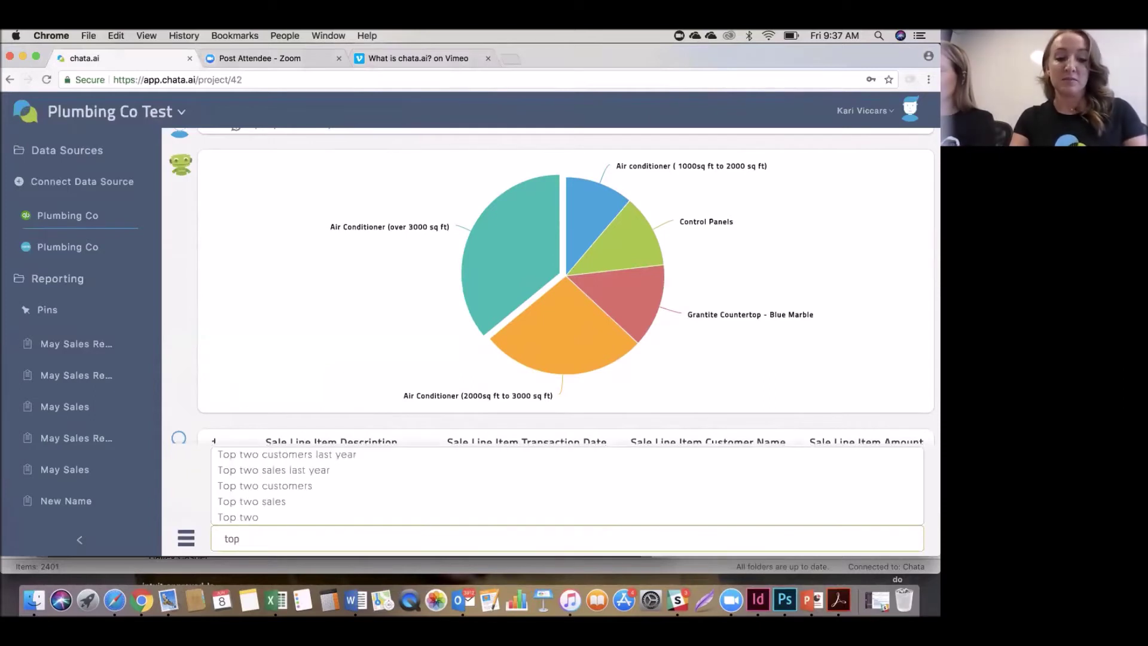
pyautogui.write(' 10 cu')
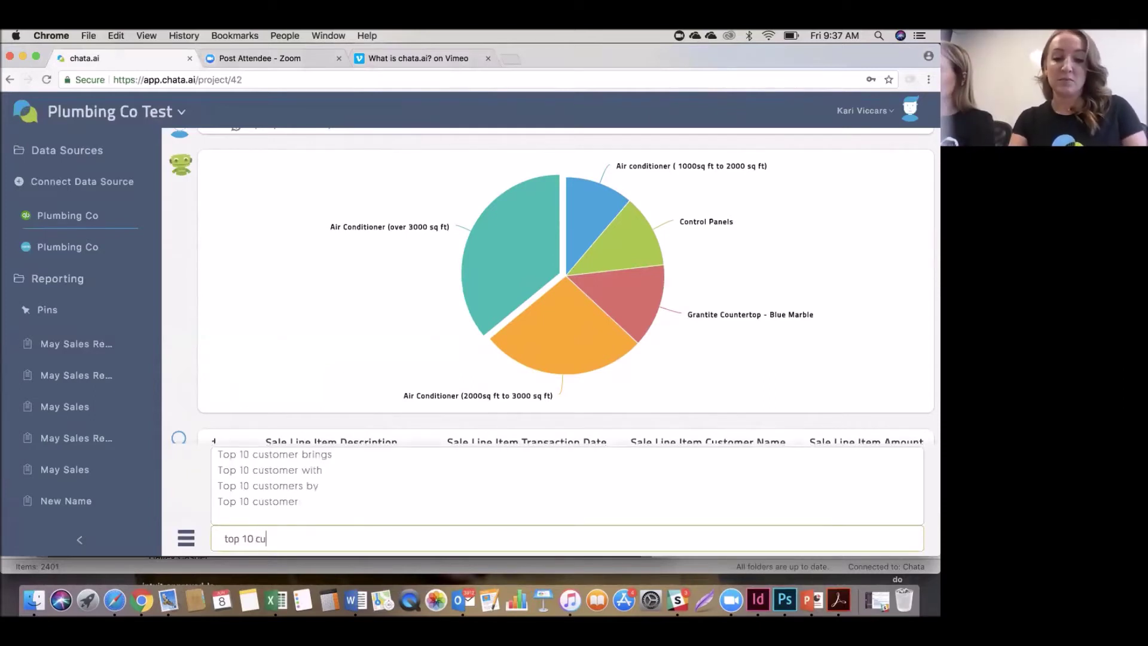
pyautogui.write('stomers by r')
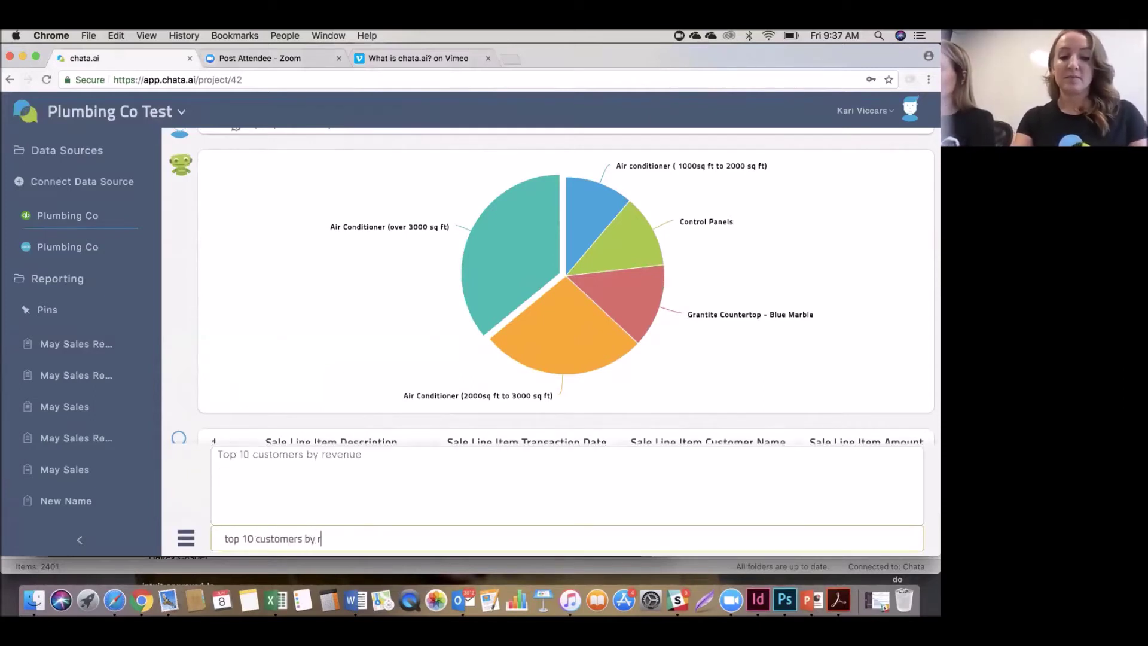
pyautogui.write('evenue th')
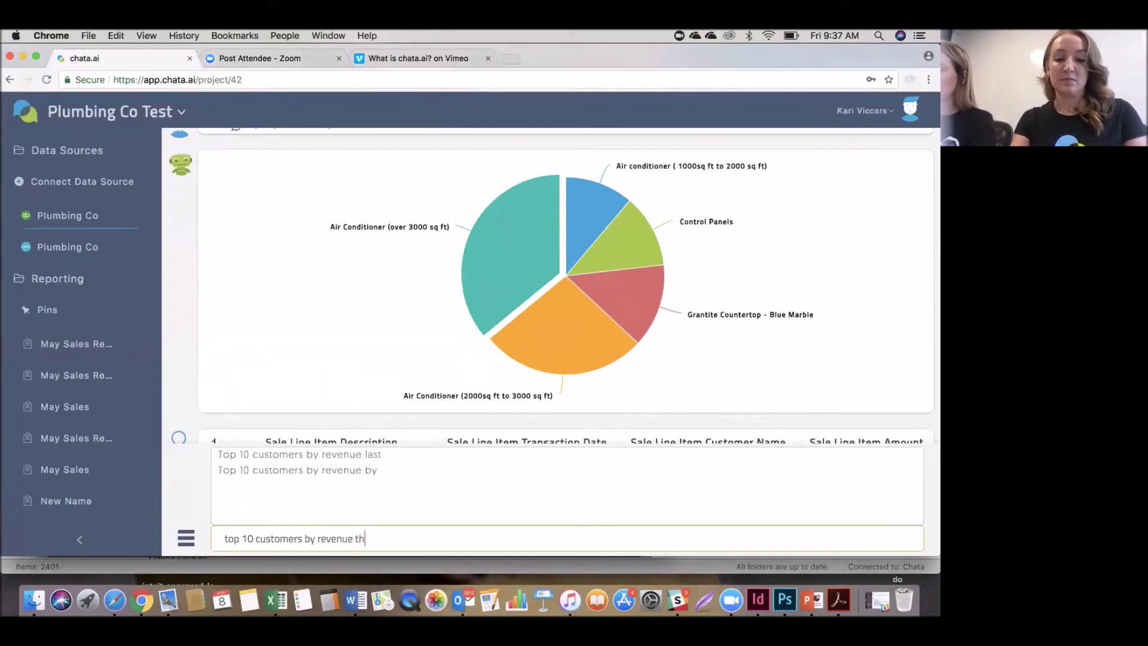
pyautogui.write('is year')
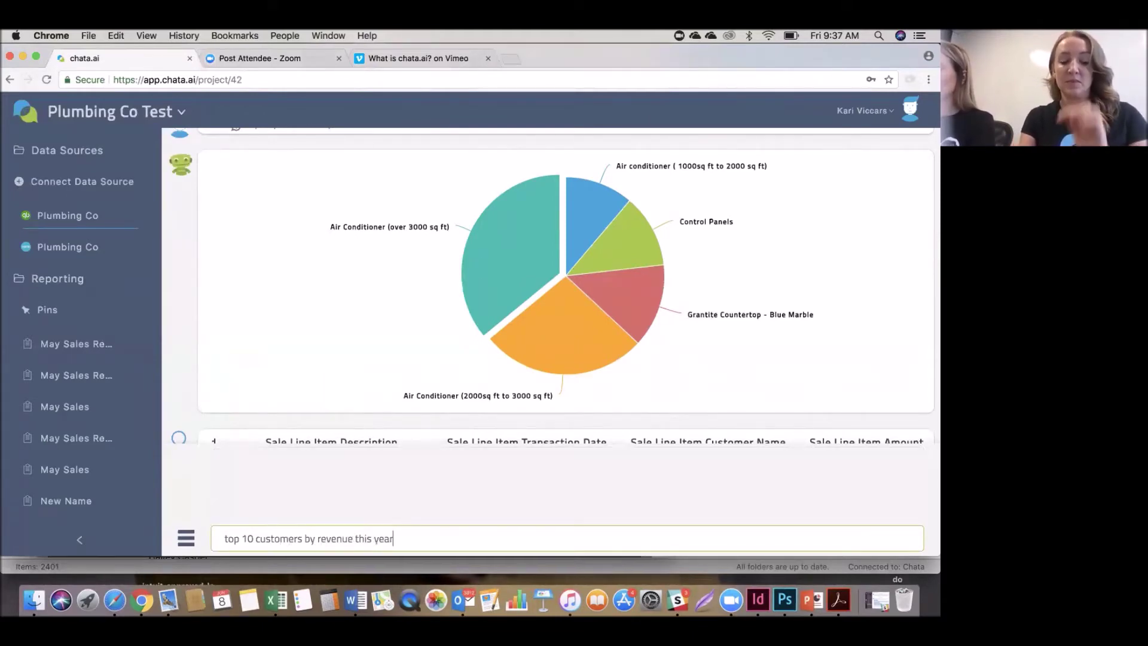
pyautogui.press('Return')
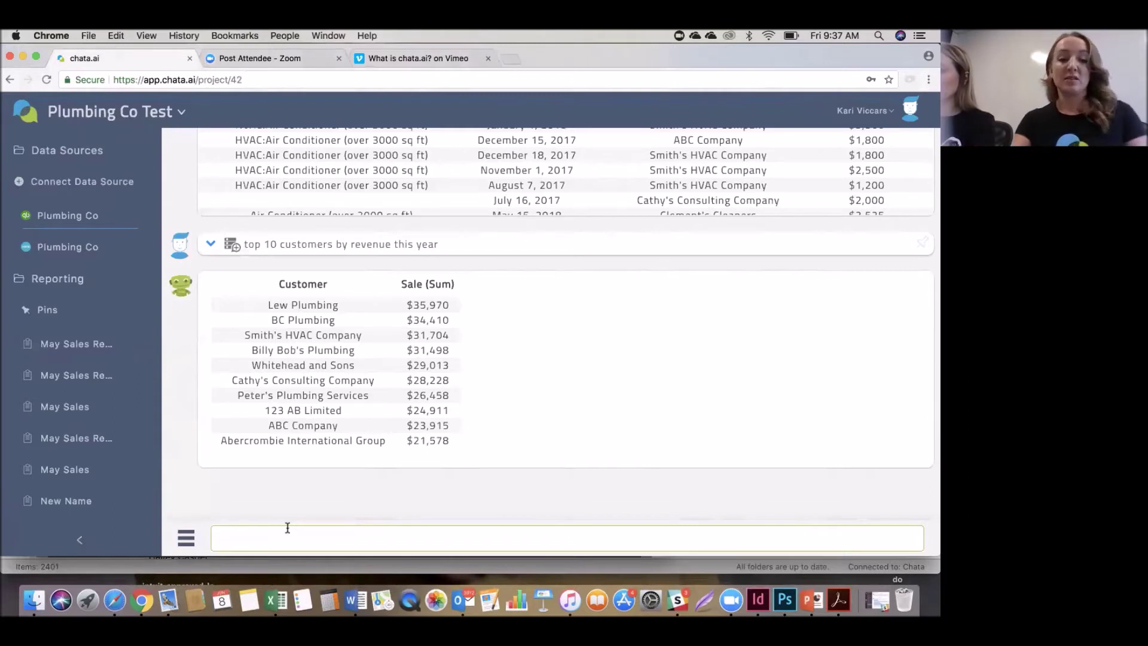
pyautogui.write('to')
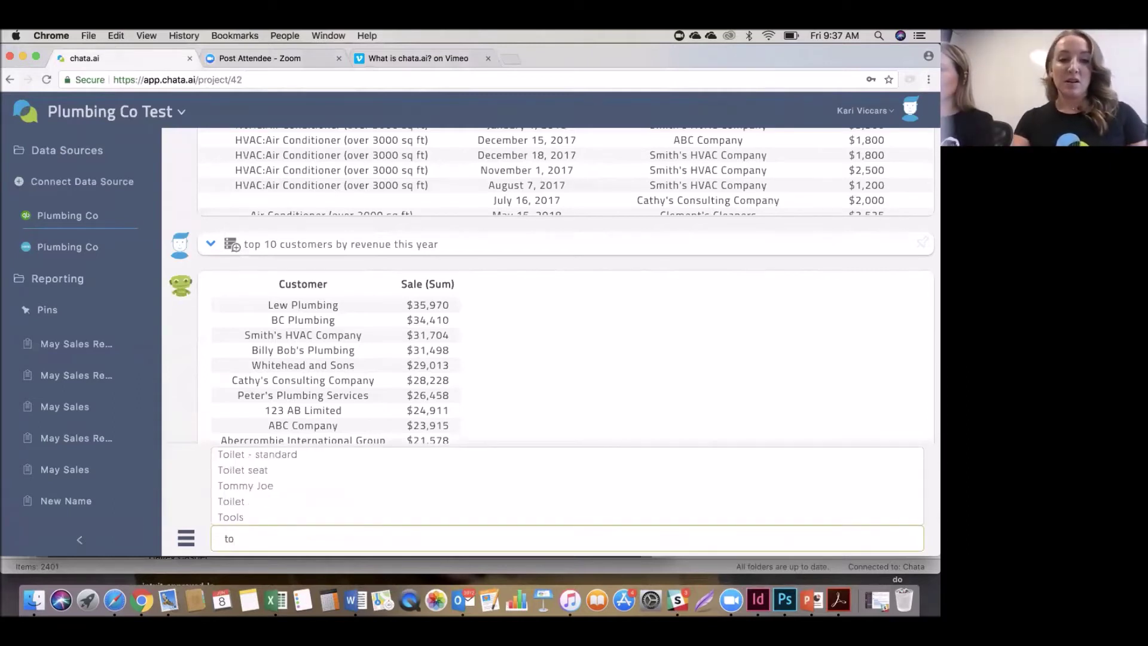
pyautogui.write('p ')
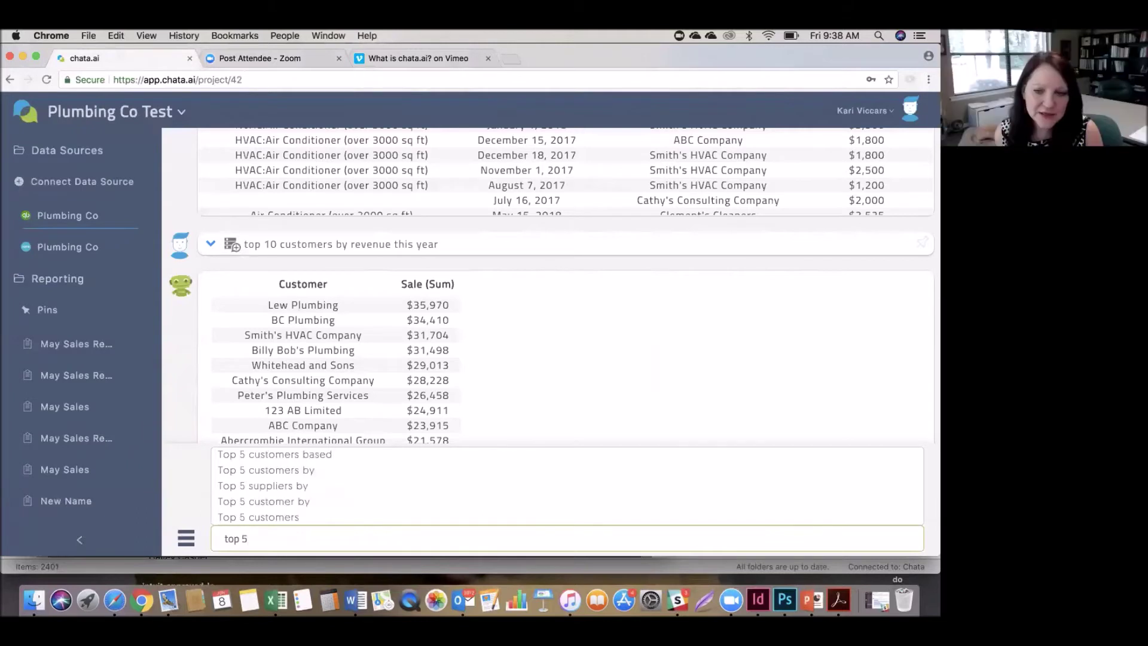
pyautogui.write('5 cu')
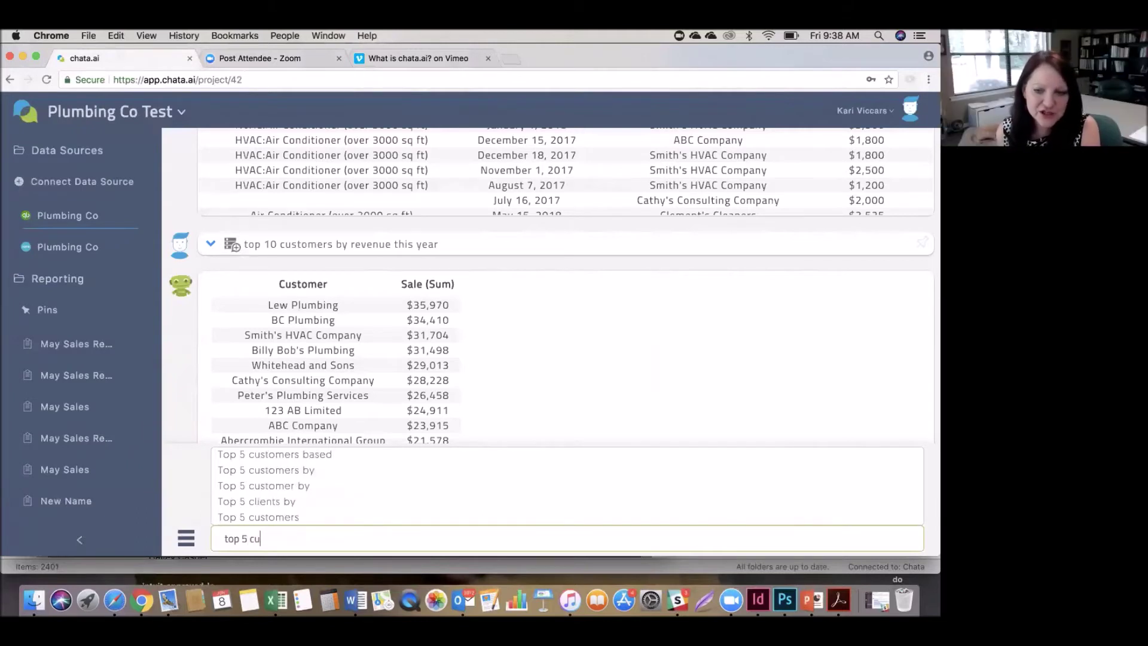
pyautogui.write('stomers')
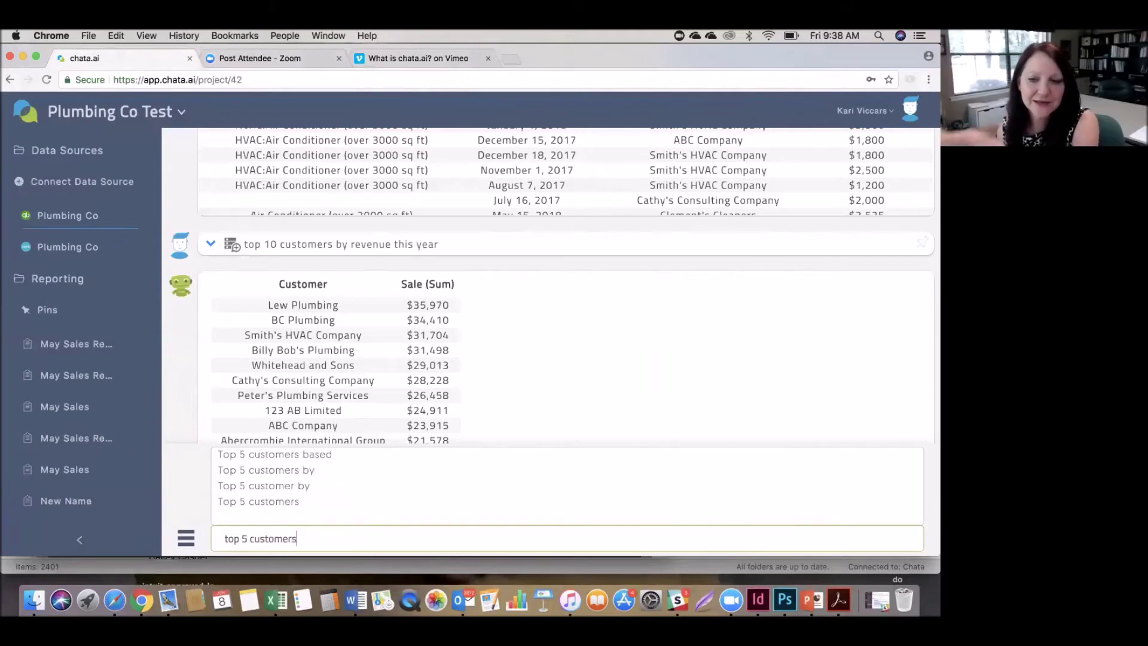
pyautogui.write(' by')
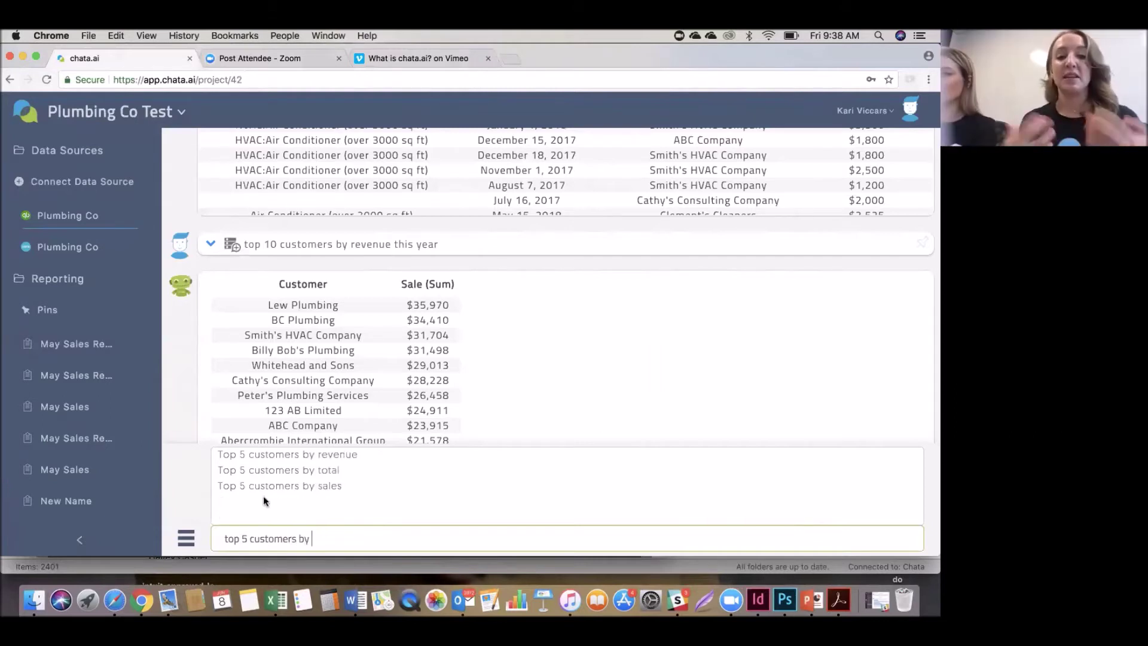
pyautogui.click(306, 453)
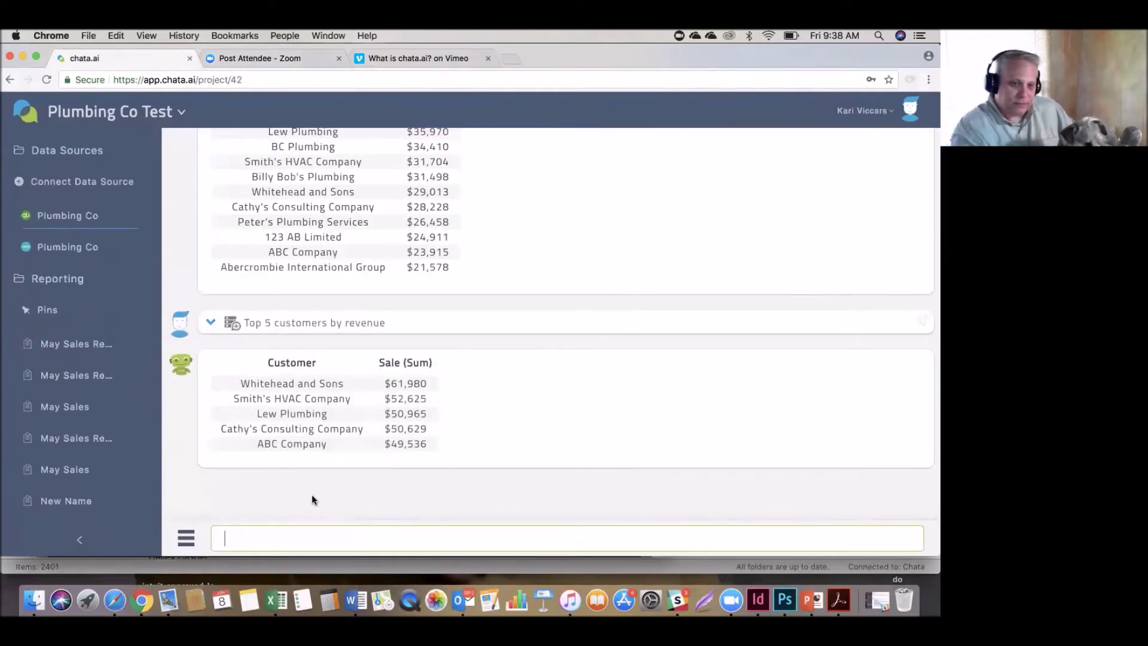
pyautogui.moveTo(792, 388)
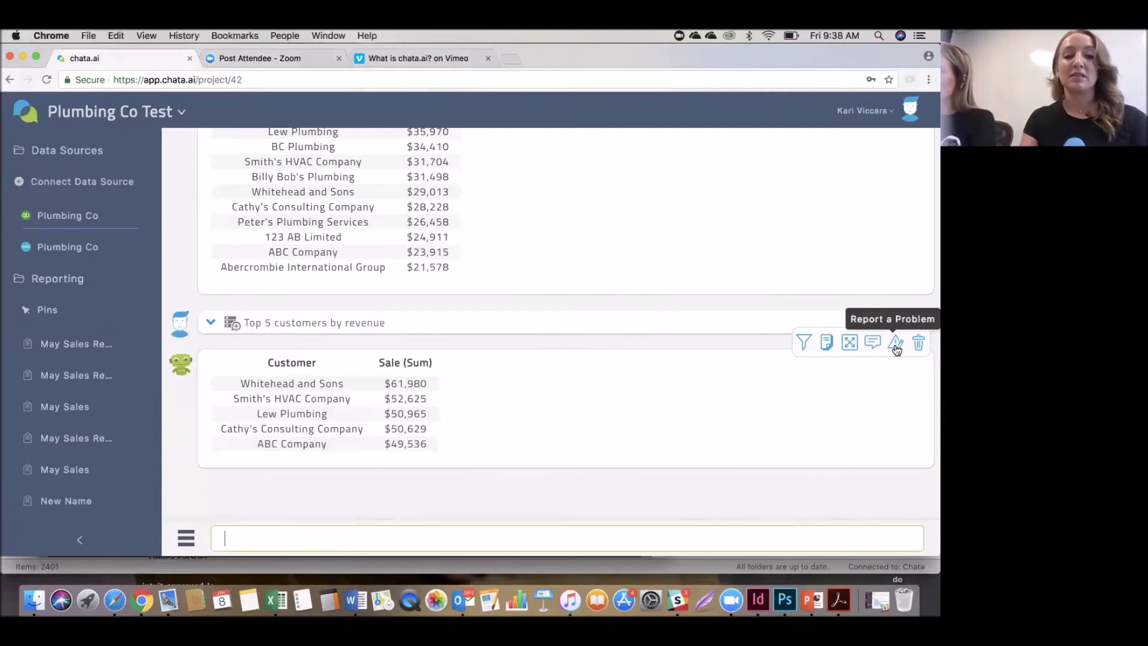
pyautogui.click(895, 345)
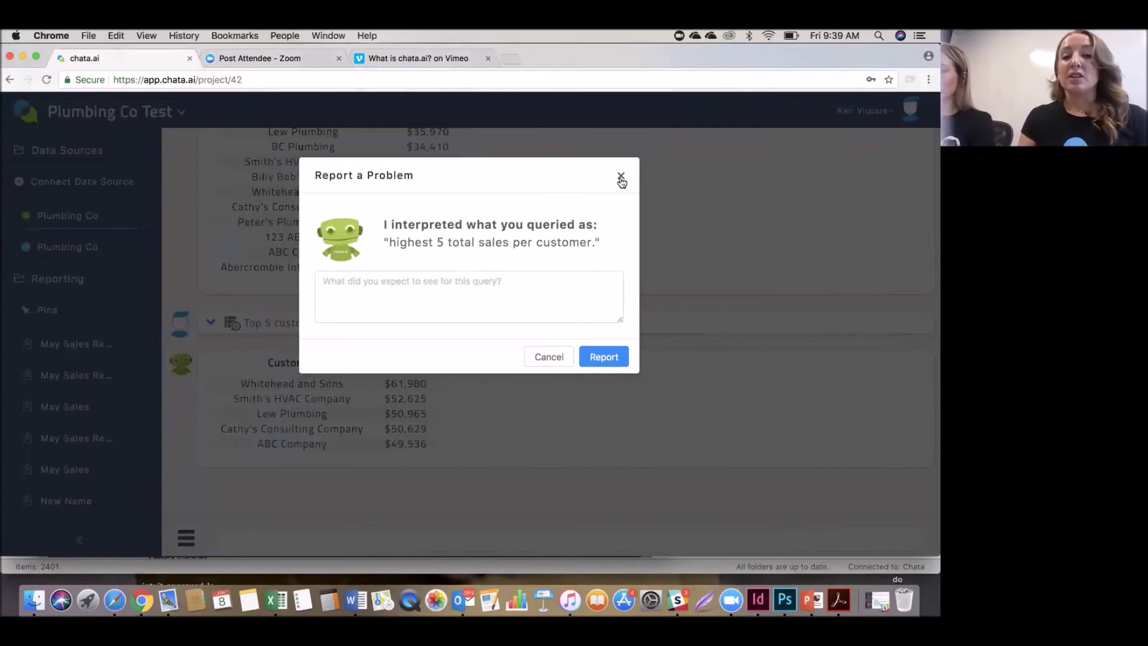
pyautogui.click(620, 177)
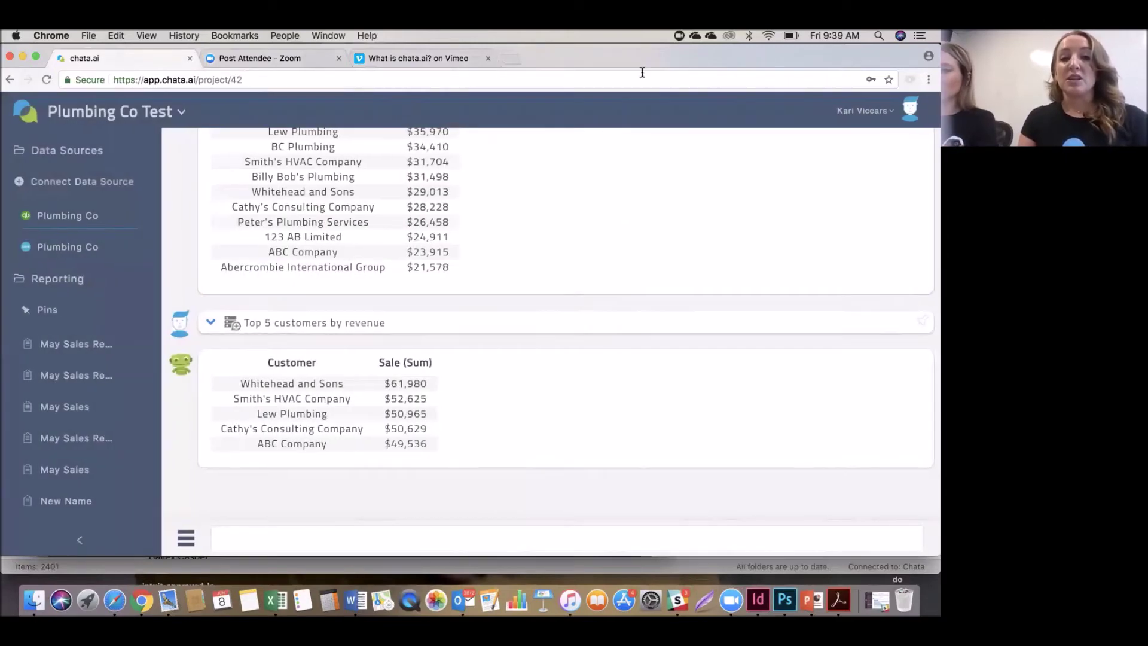
pyautogui.moveTo(741, 52)
pyautogui.mouseDown()
pyautogui.moveTo(724, 52)
pyautogui.moveTo(733, 53)
pyautogui.mouseUp()
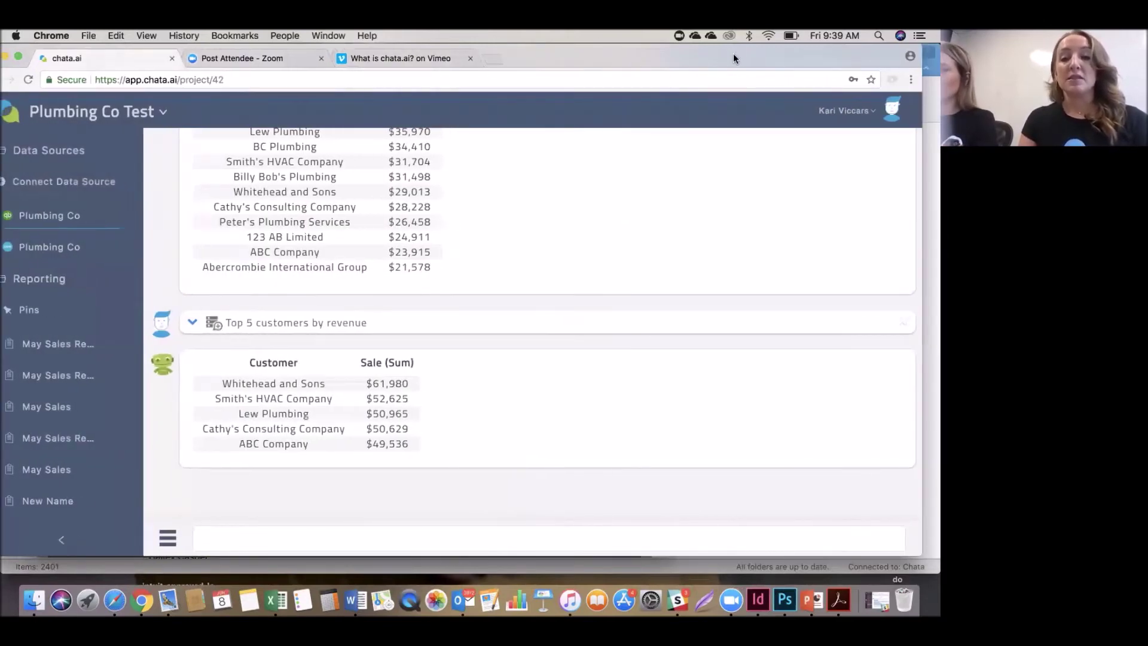
pyautogui.moveTo(847, 369)
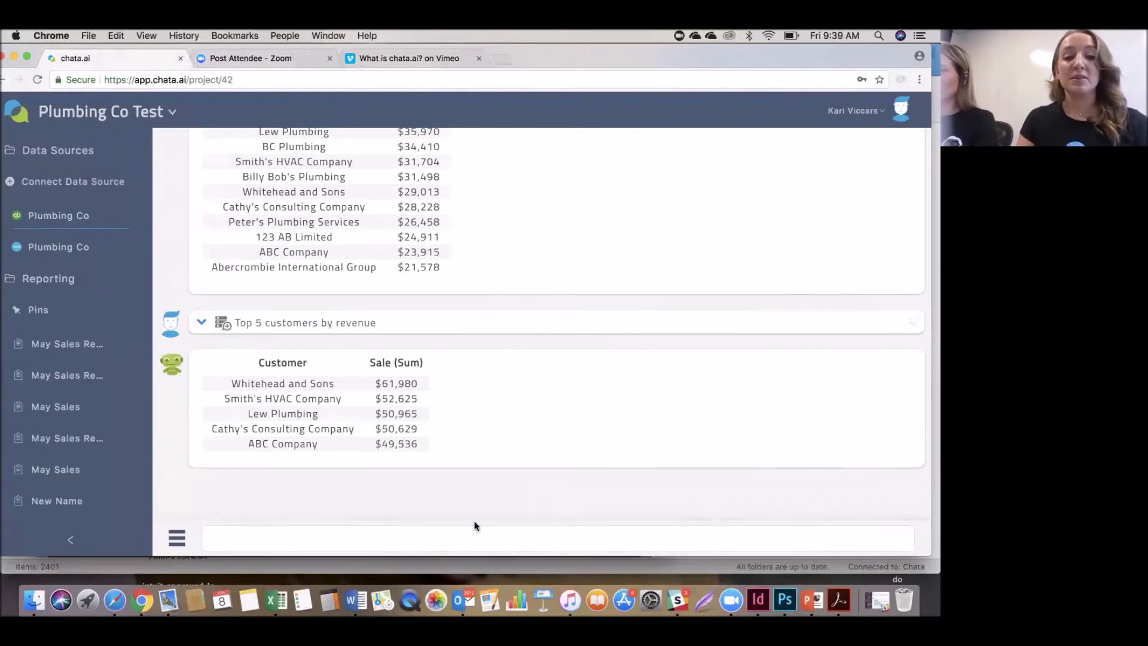
# Ask for the average days to pay per customer using the 'Average days' suggestion.
pyautogui.click(318, 543)
pyautogui.write('Av')
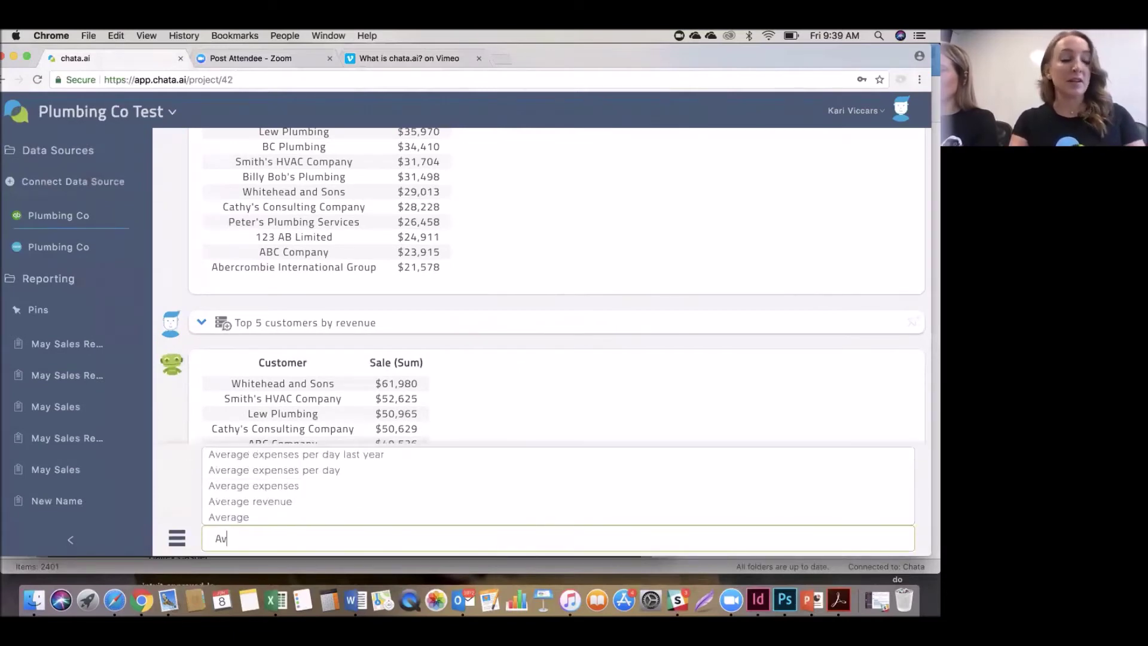
pyautogui.write('erage')
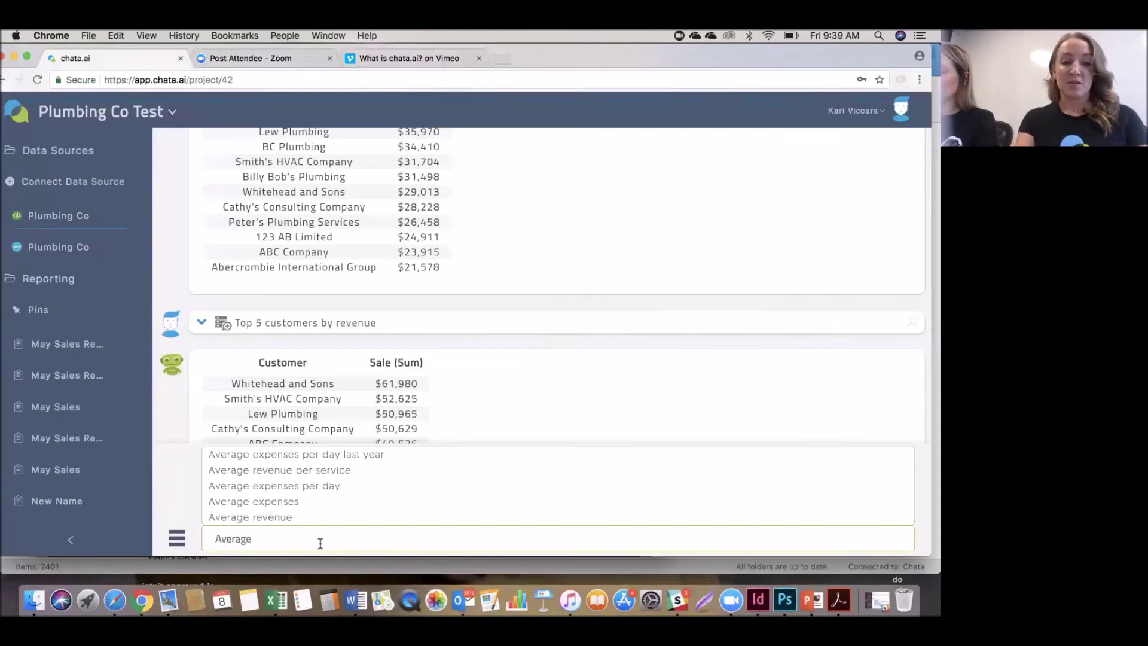
pyautogui.write(' days')
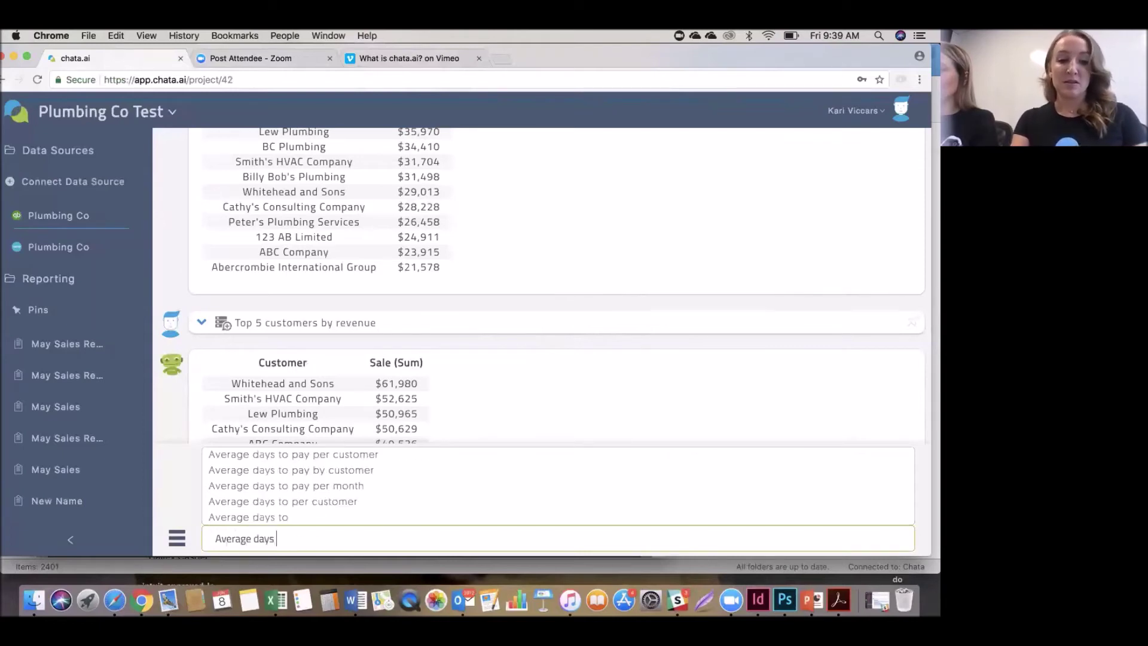
pyautogui.click(321, 456)
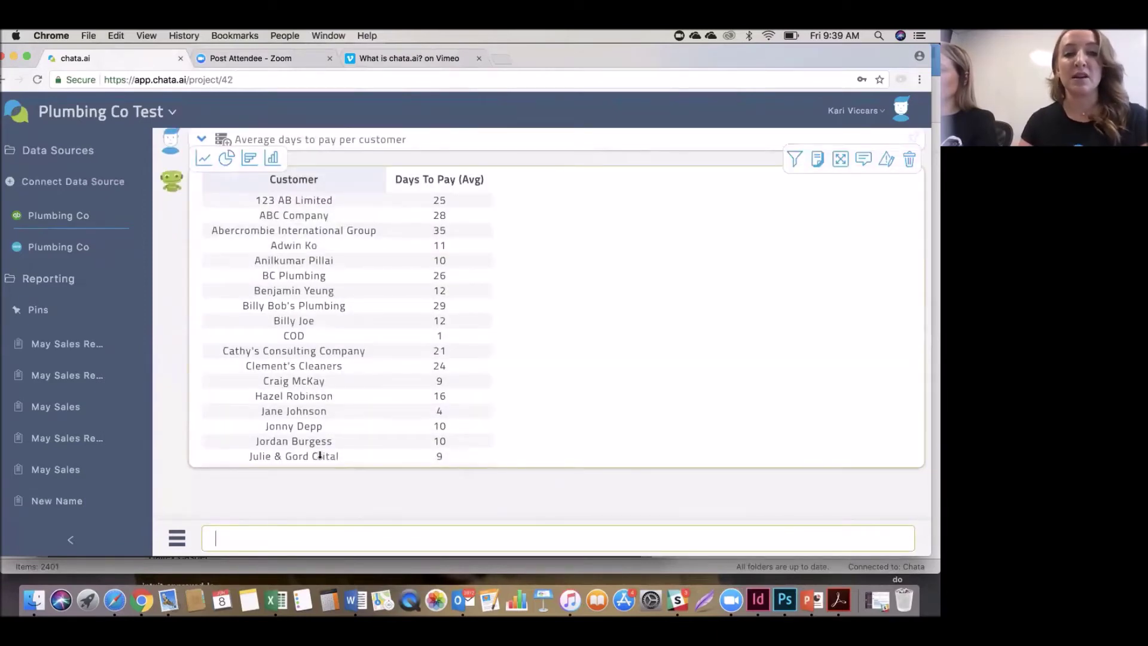
# Show the answer as a column chart and drill into the Whitehead and Sons bar (33.48 days).
pyautogui.scroll(-1, 362, 436)
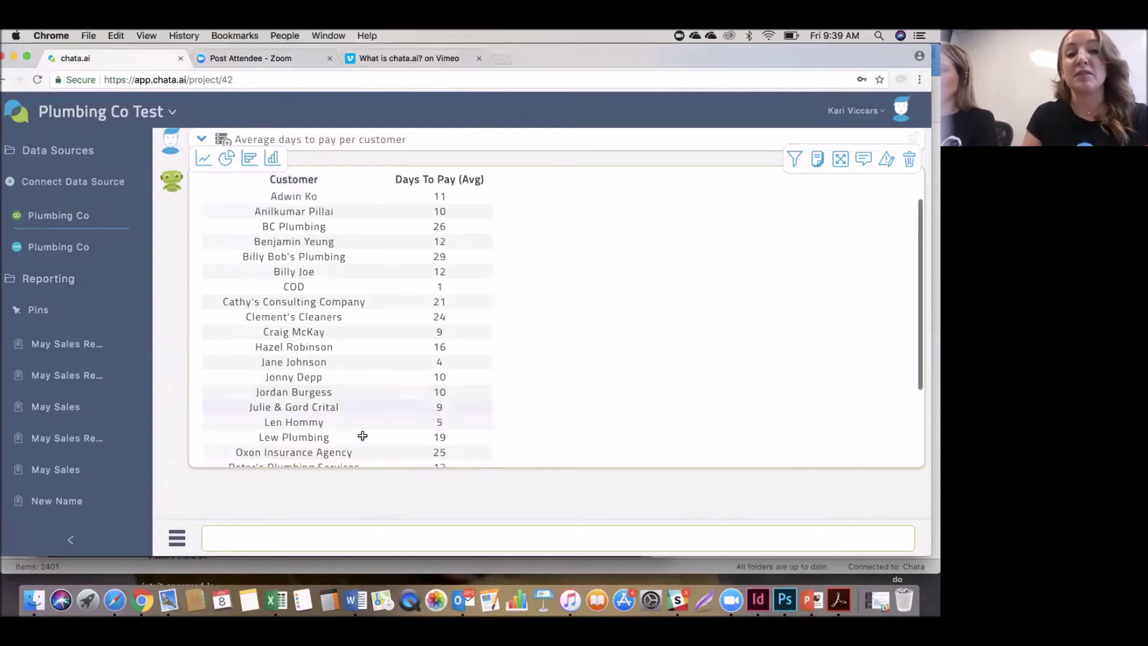
pyautogui.click(278, 153)
pyautogui.moveTo(261, 195)
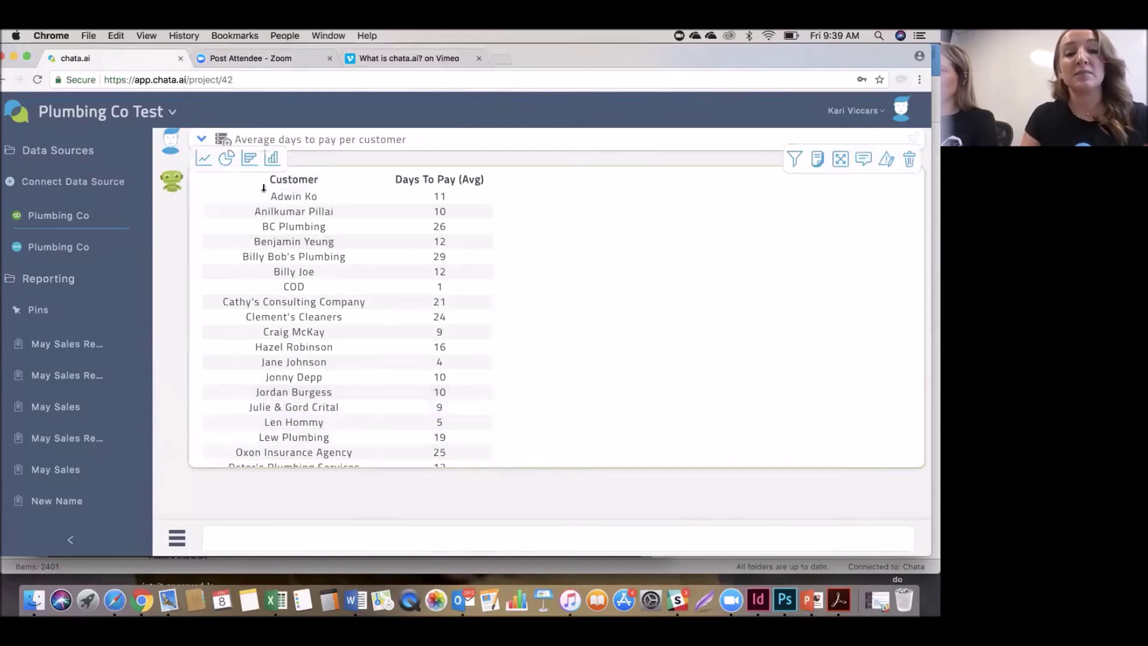
pyautogui.click(273, 159)
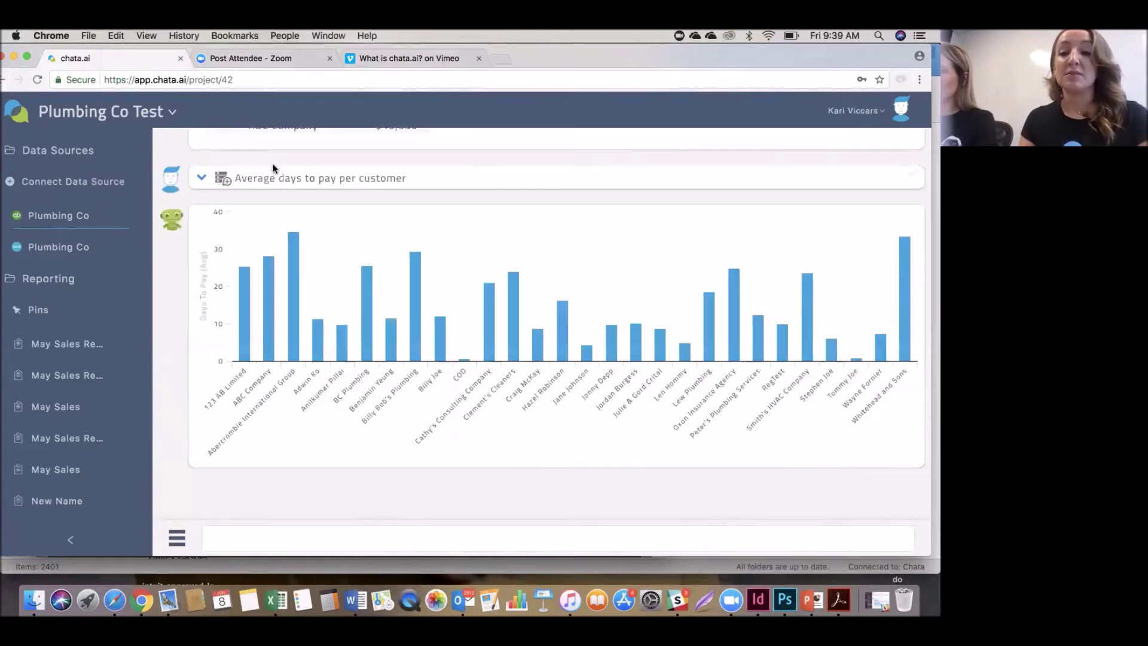
pyautogui.moveTo(281, 238)
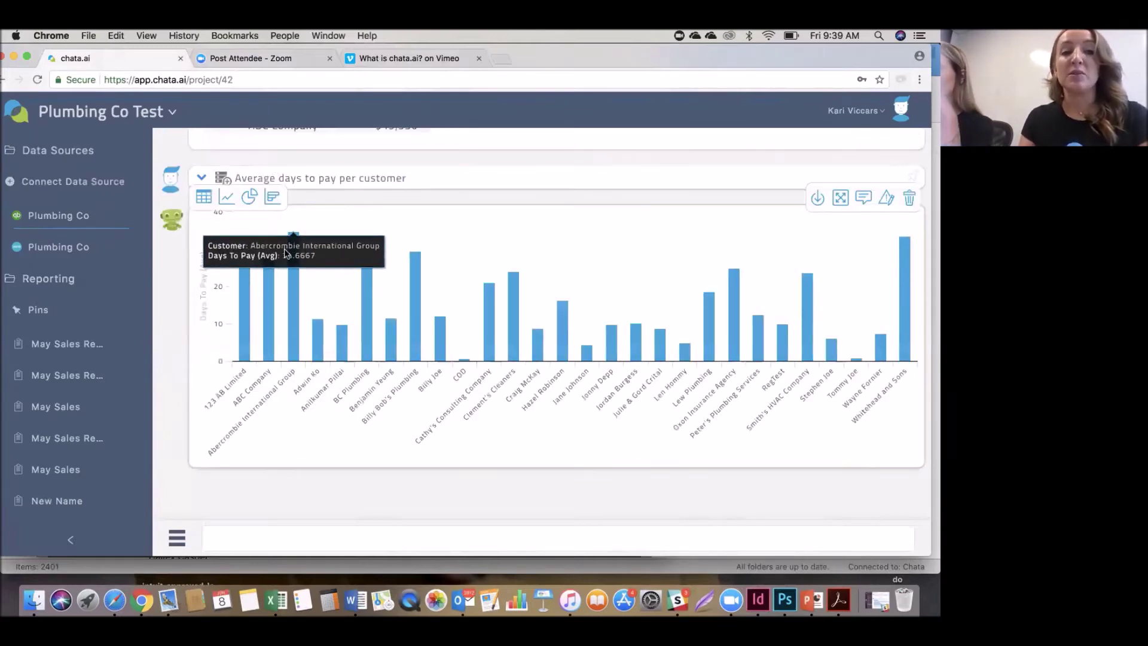
pyautogui.moveTo(904, 294)
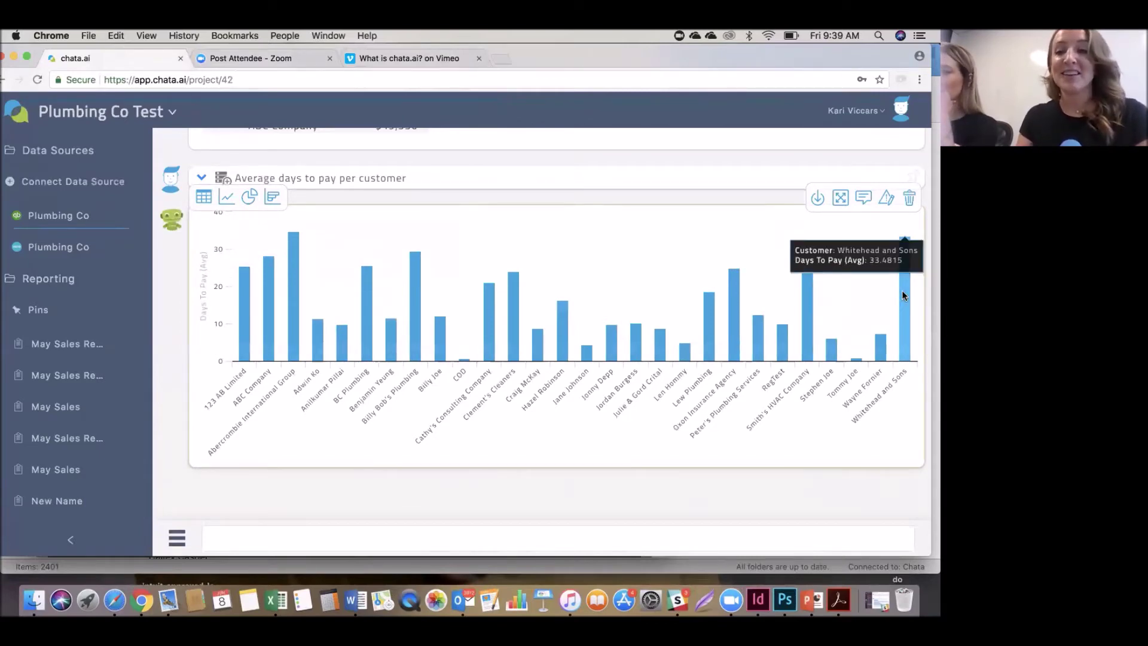
pyautogui.click(903, 296)
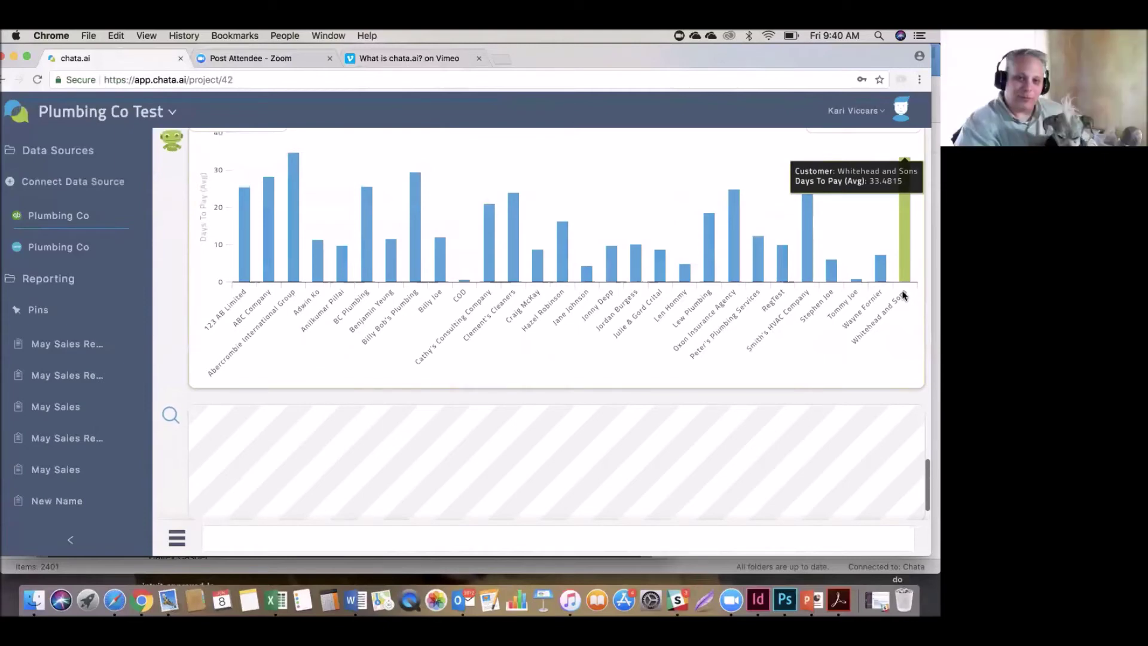
# Scroll through the Whitehead and Sons drill-down table of payment amounts and days to pay.
pyautogui.scroll(3, 902, 289)
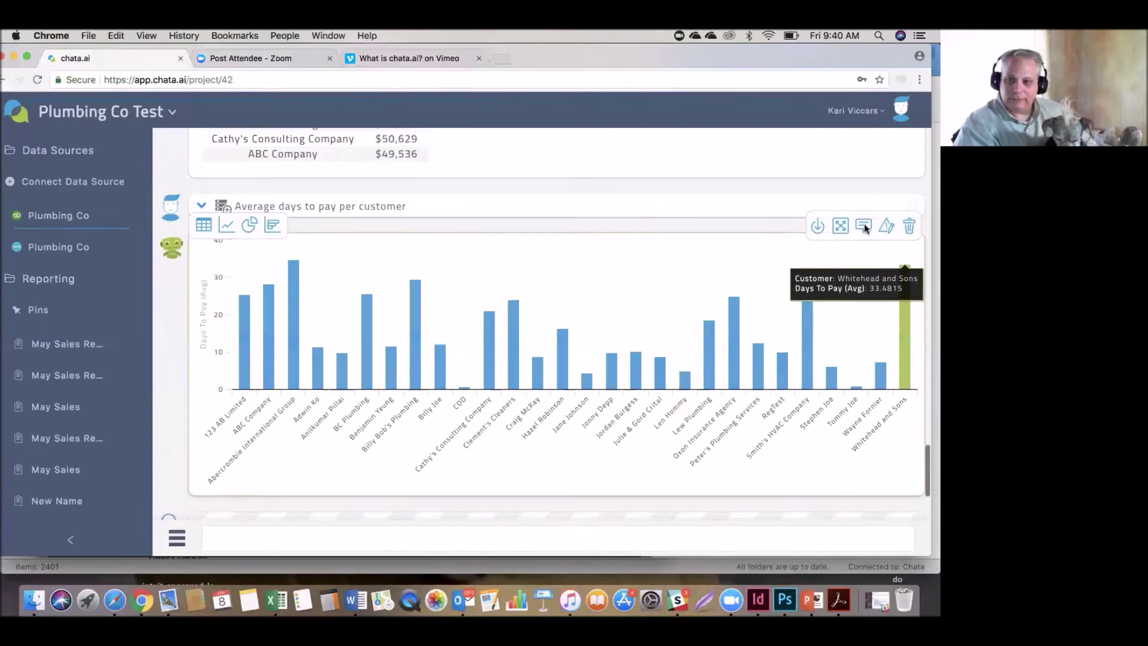
pyautogui.scroll(-3, 701, 367)
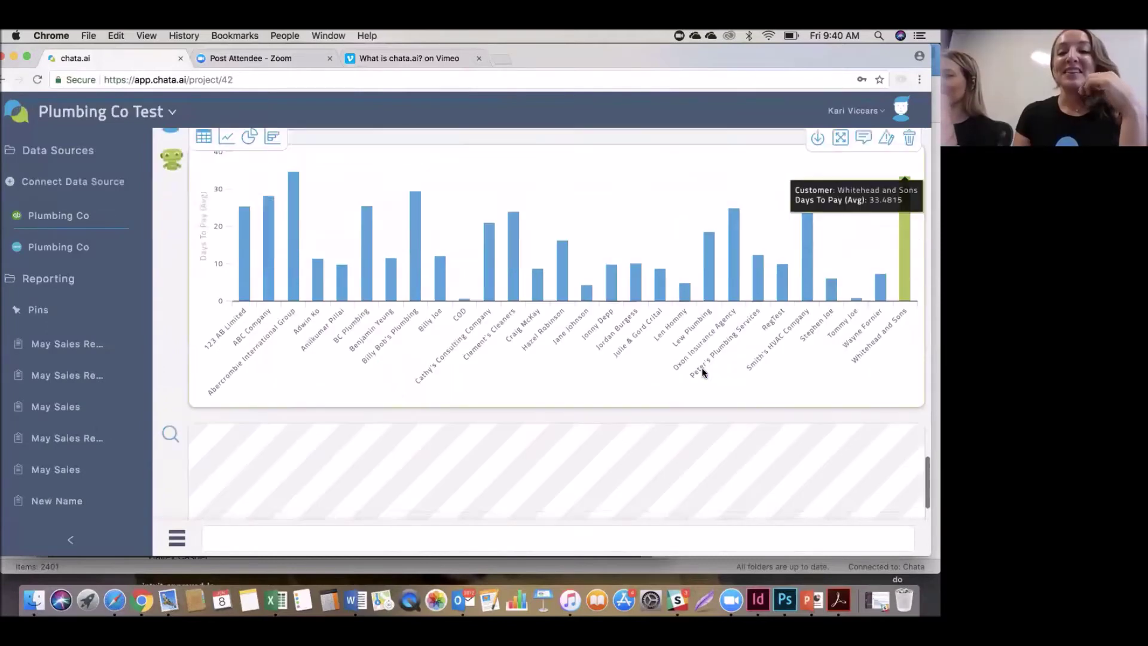
pyautogui.scroll(-1, 702, 371)
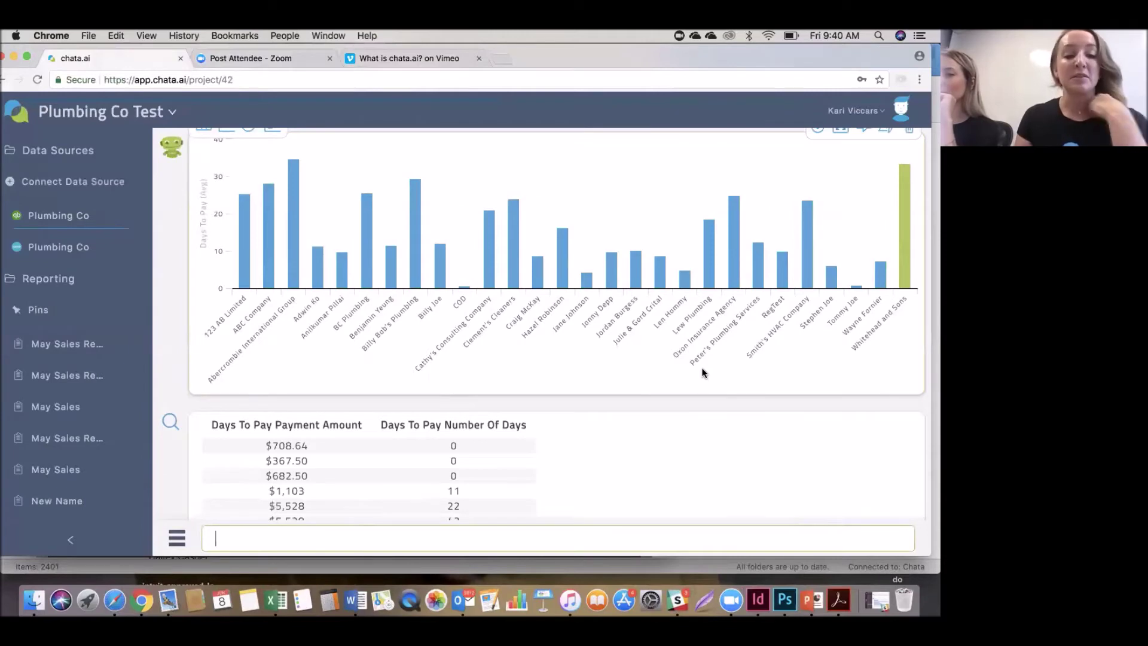
pyautogui.scroll(-2, 704, 372)
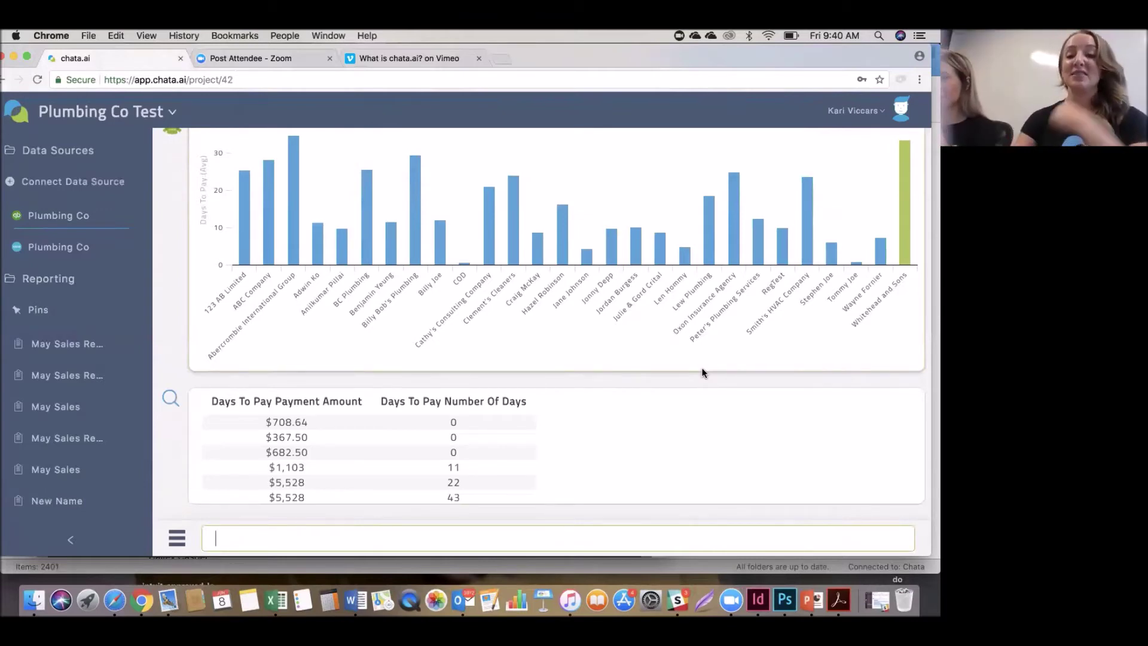
pyautogui.scroll(2, 767, 318)
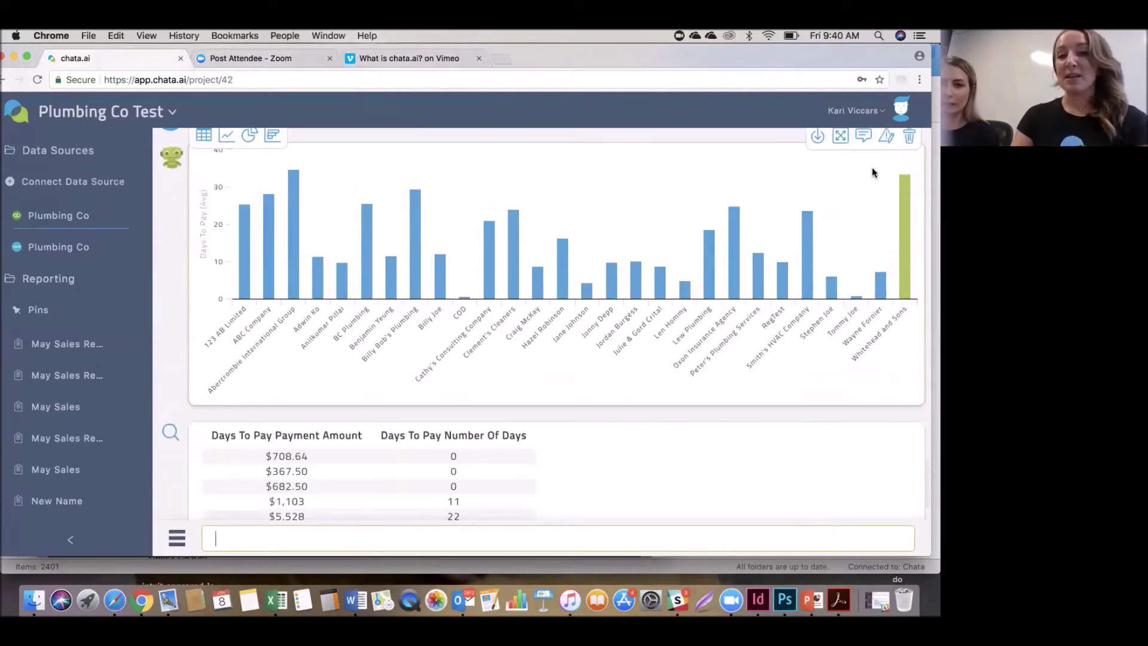
# Post the comment 'You're fired!' on the average days to pay per customer answer.
pyautogui.click(868, 138)
pyautogui.click(495, 236)
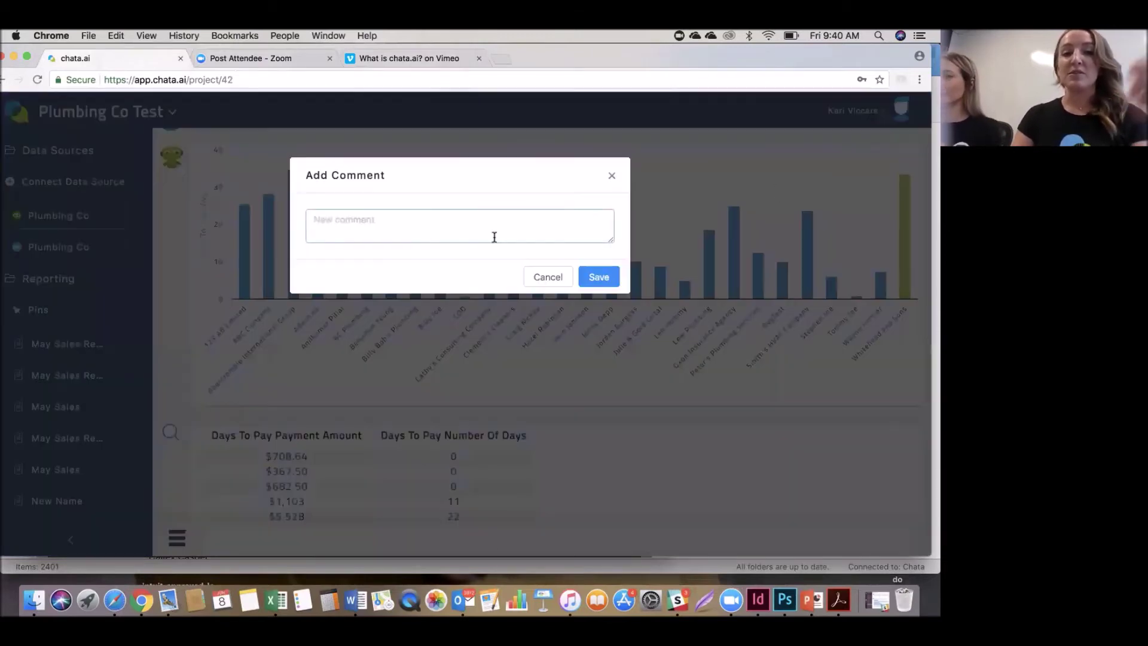
pyautogui.write('You')
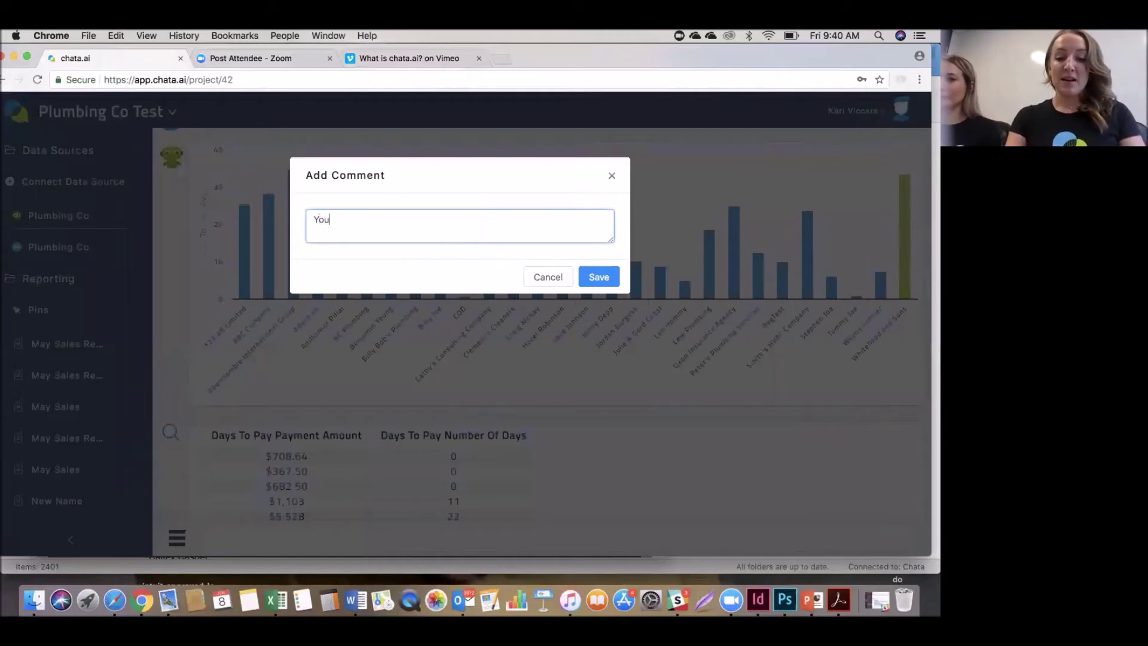
pyautogui.write("'re fired!")
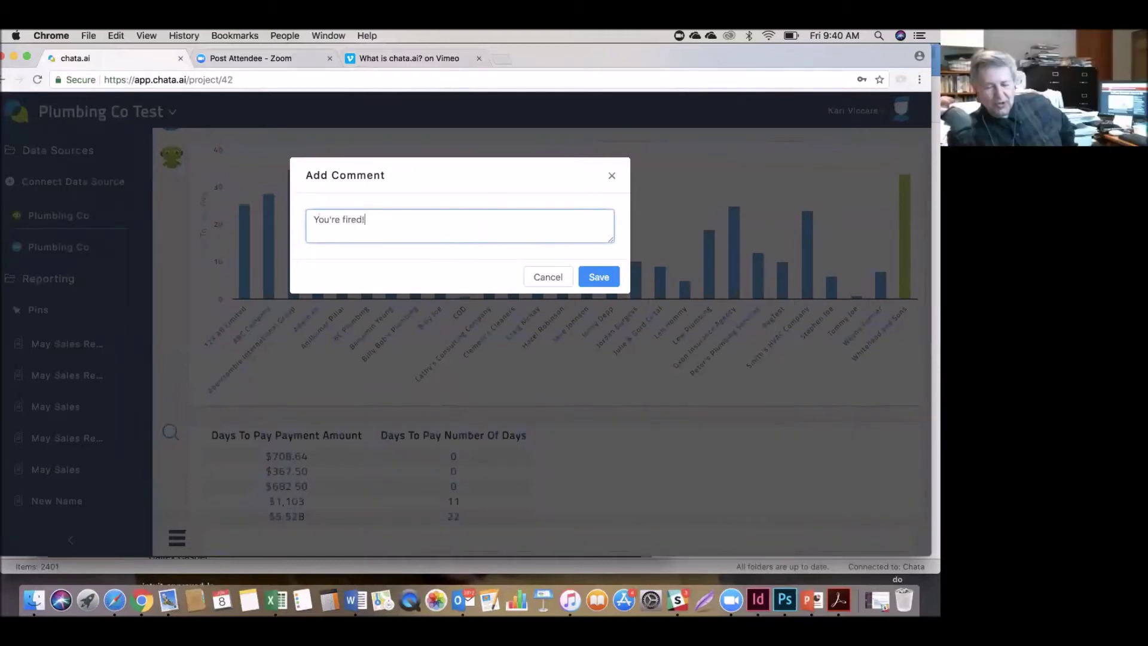
pyautogui.click(608, 285)
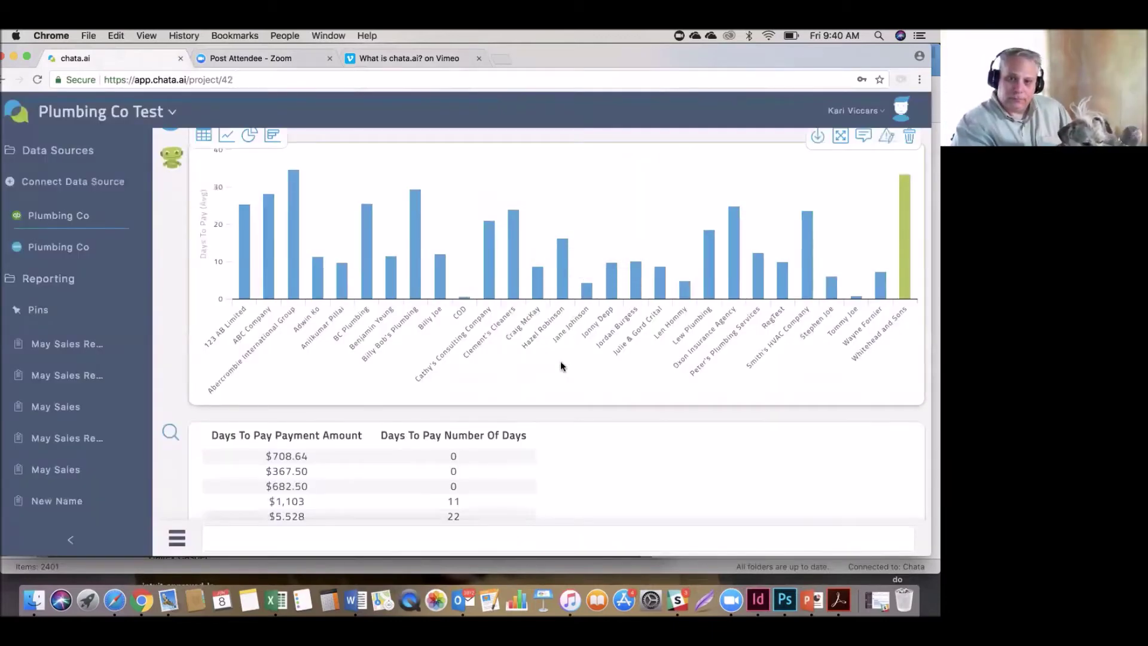
pyautogui.scroll(-5, 561, 366)
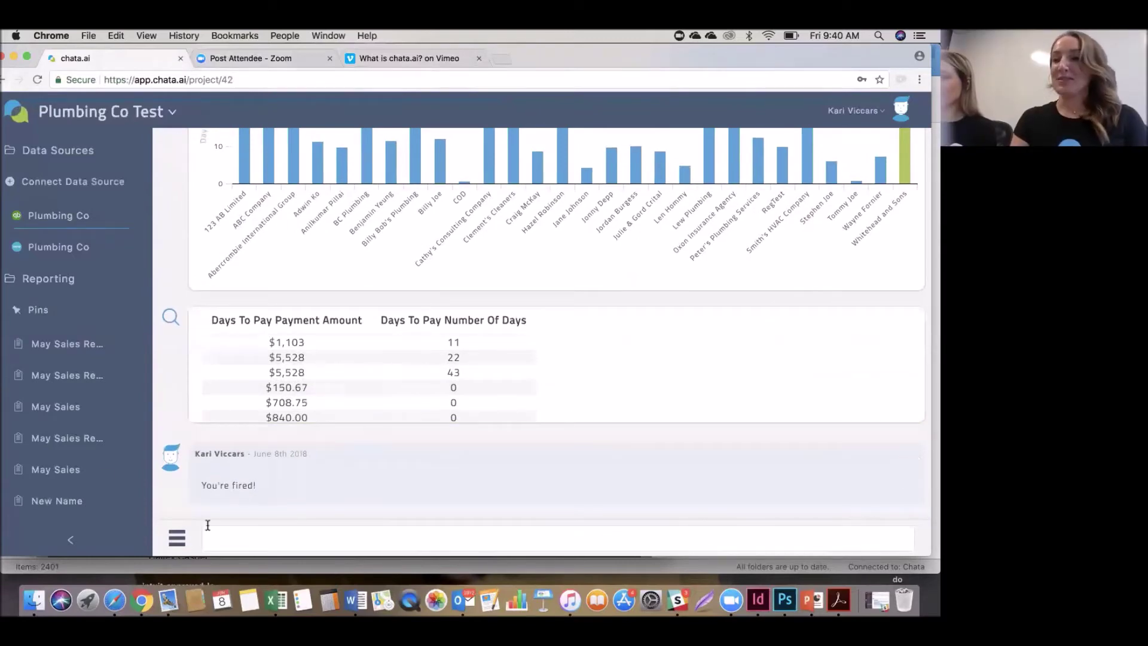
# Save the current conversation as a new template named 'Sales Report'.
pyautogui.click(178, 541)
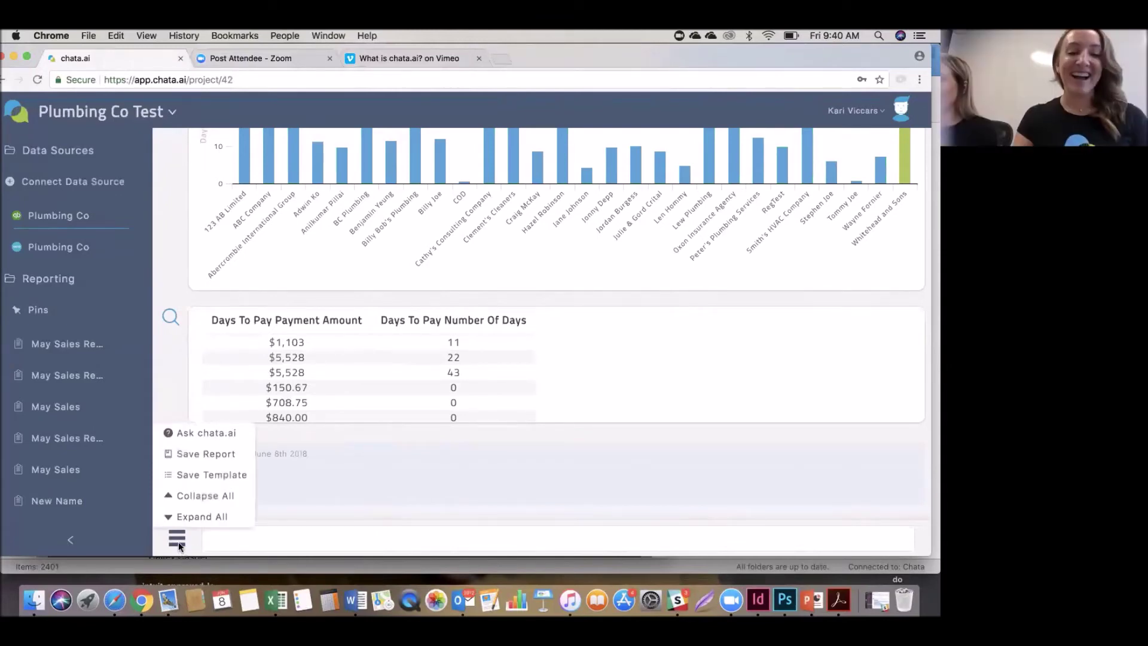
pyautogui.click(398, 543)
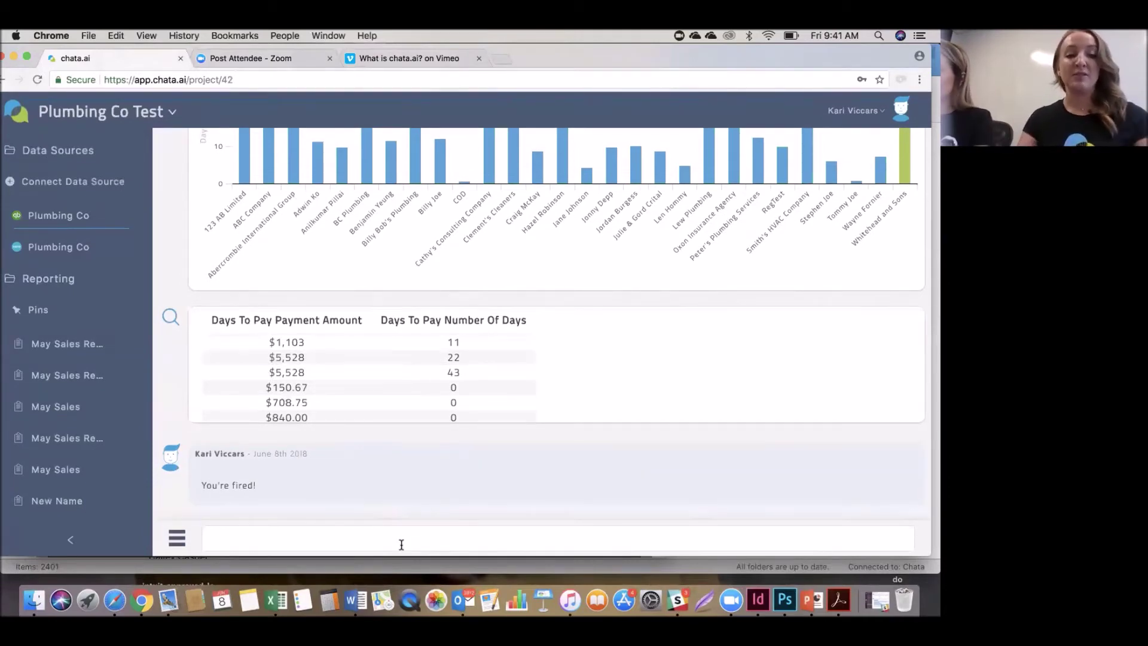
pyautogui.click(178, 539)
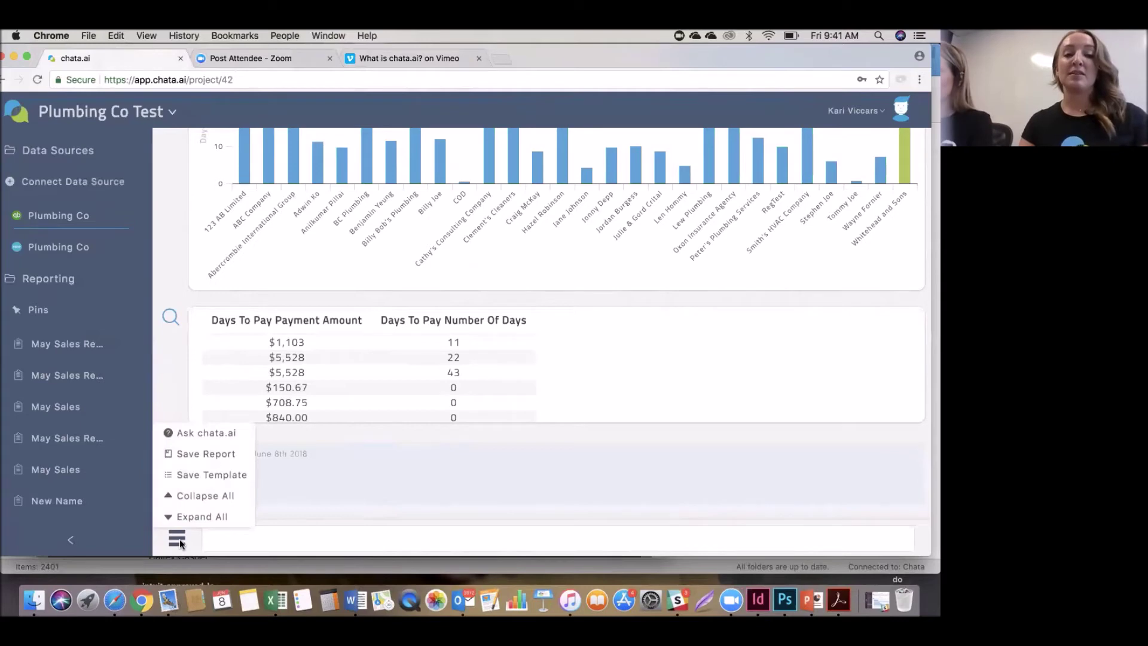
pyautogui.click(180, 541)
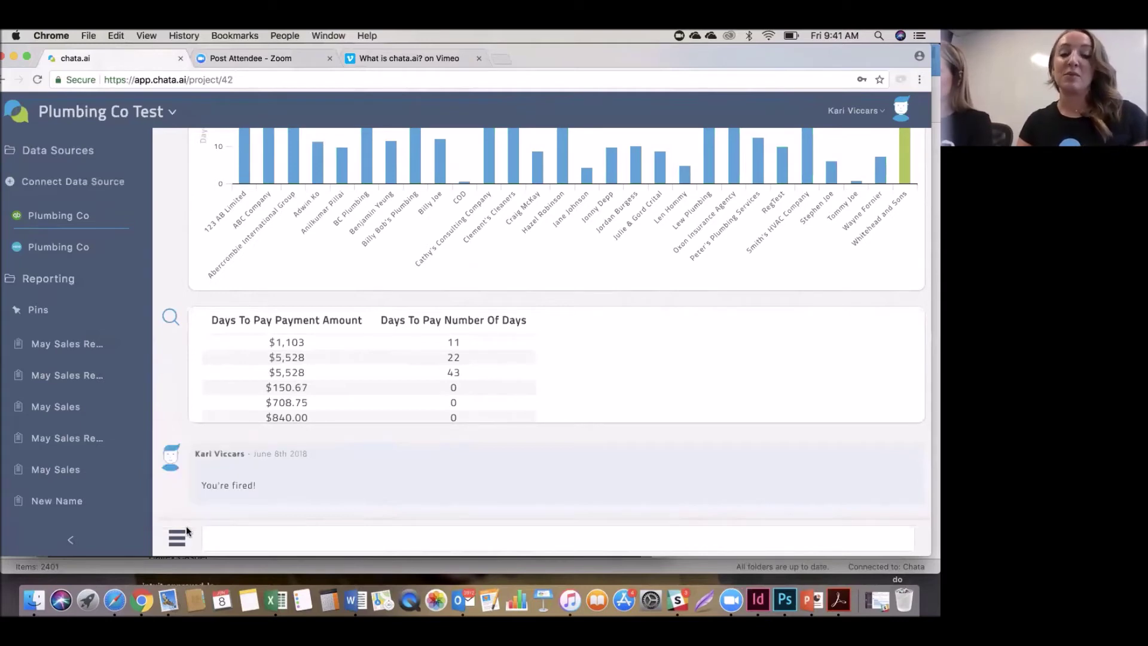
pyautogui.click(172, 540)
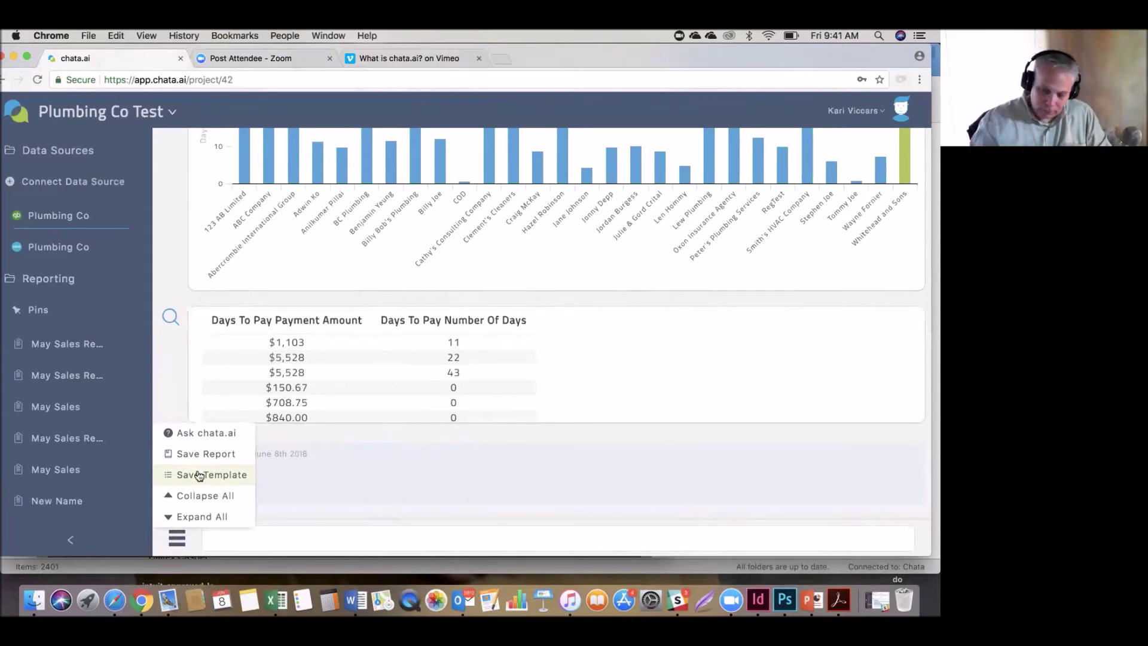
pyautogui.click(198, 475)
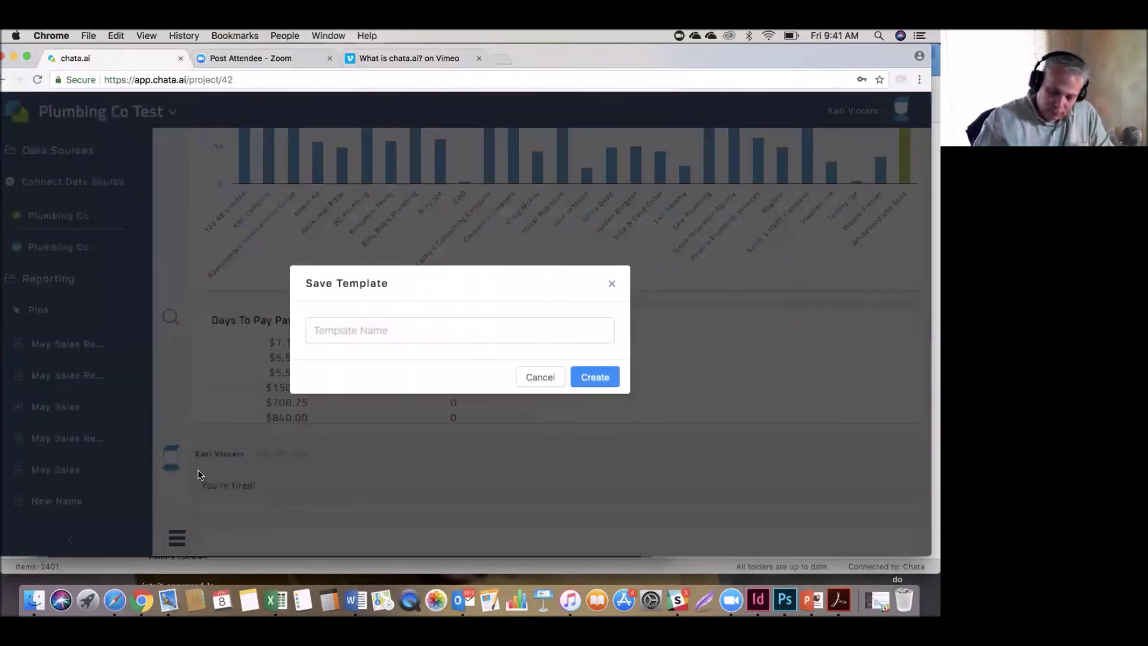
pyautogui.click(414, 330)
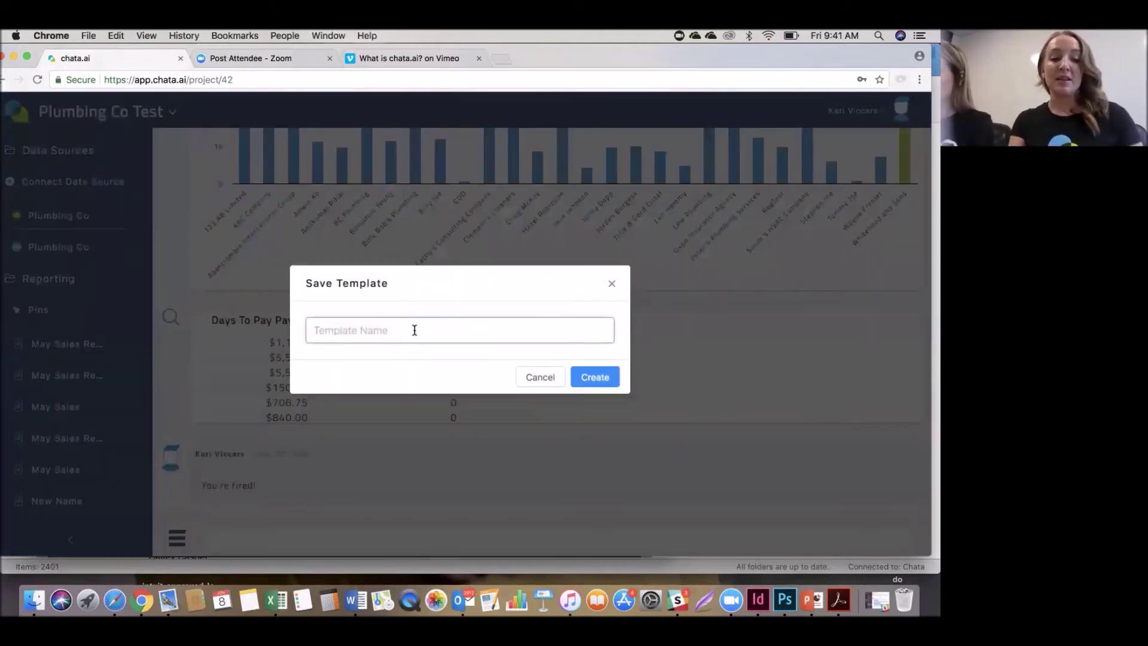
pyautogui.write('Sales Report')
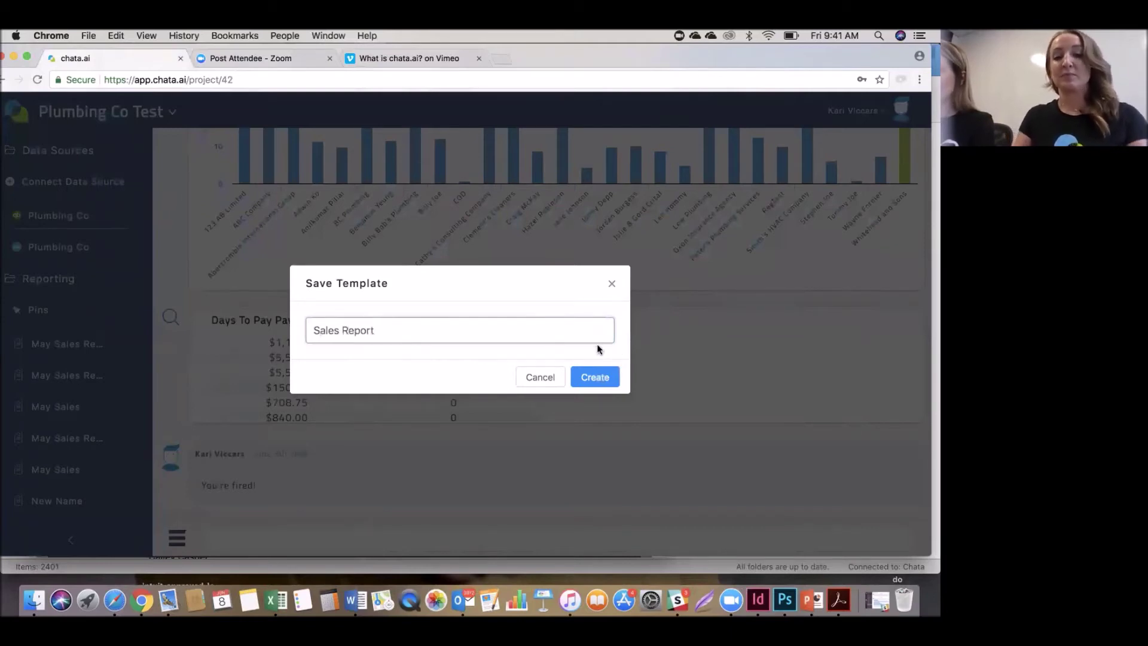
pyautogui.click(605, 379)
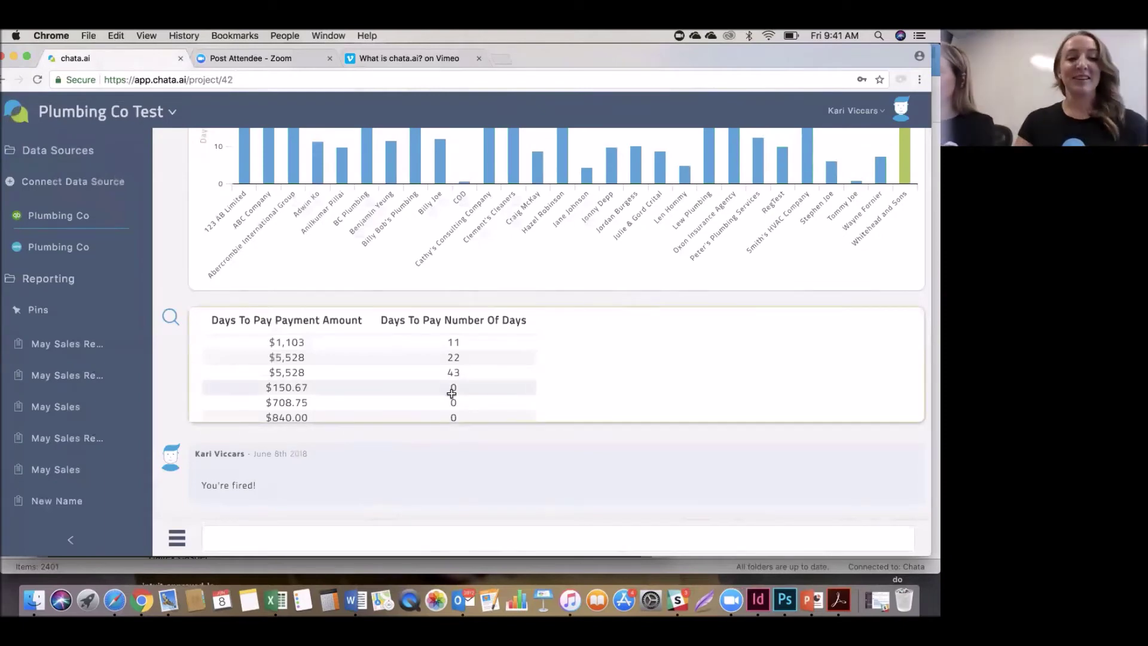
# Load the Sales Report template from the sidebar, discarding unsaved changes.
pyautogui.scroll(-2, 102, 472)
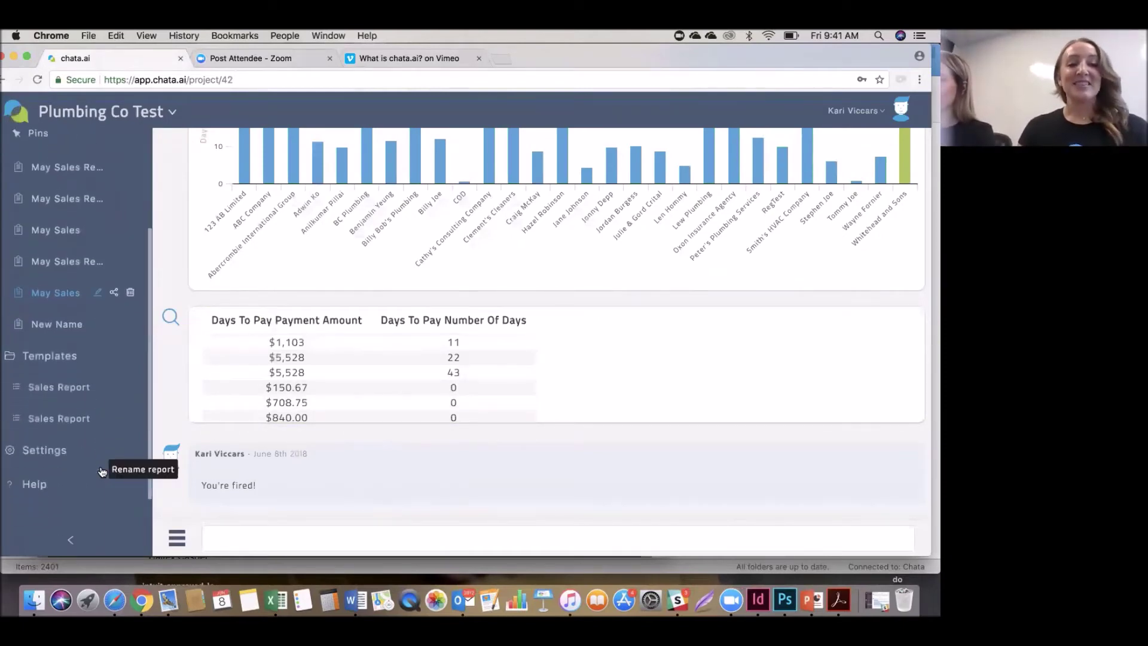
pyautogui.click(64, 420)
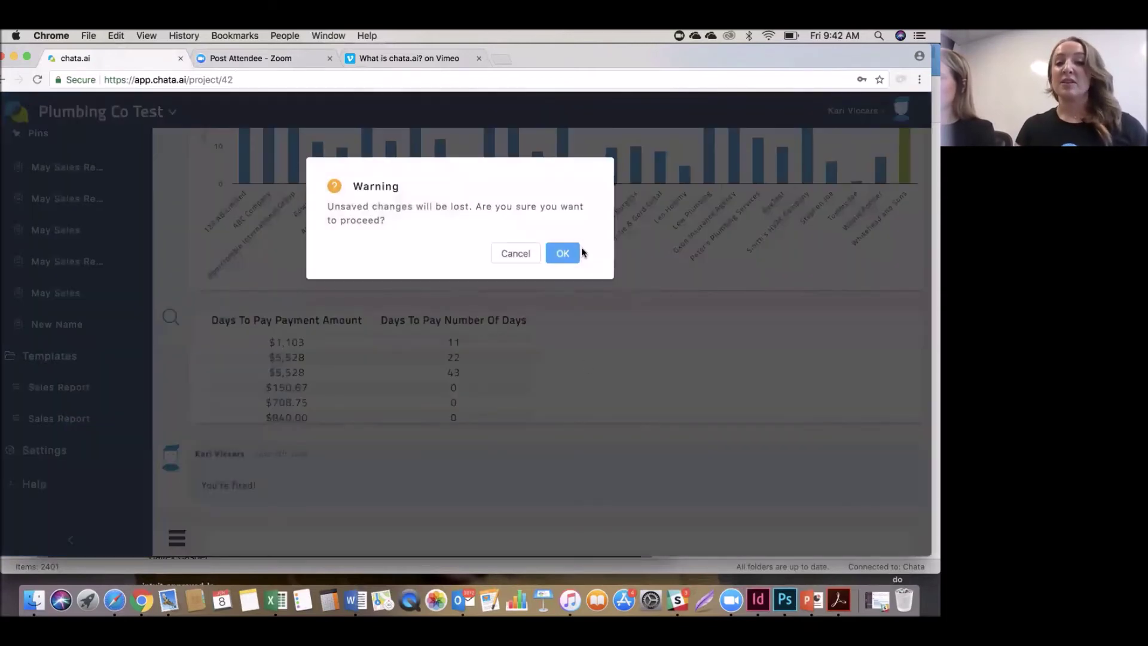
pyautogui.click(571, 253)
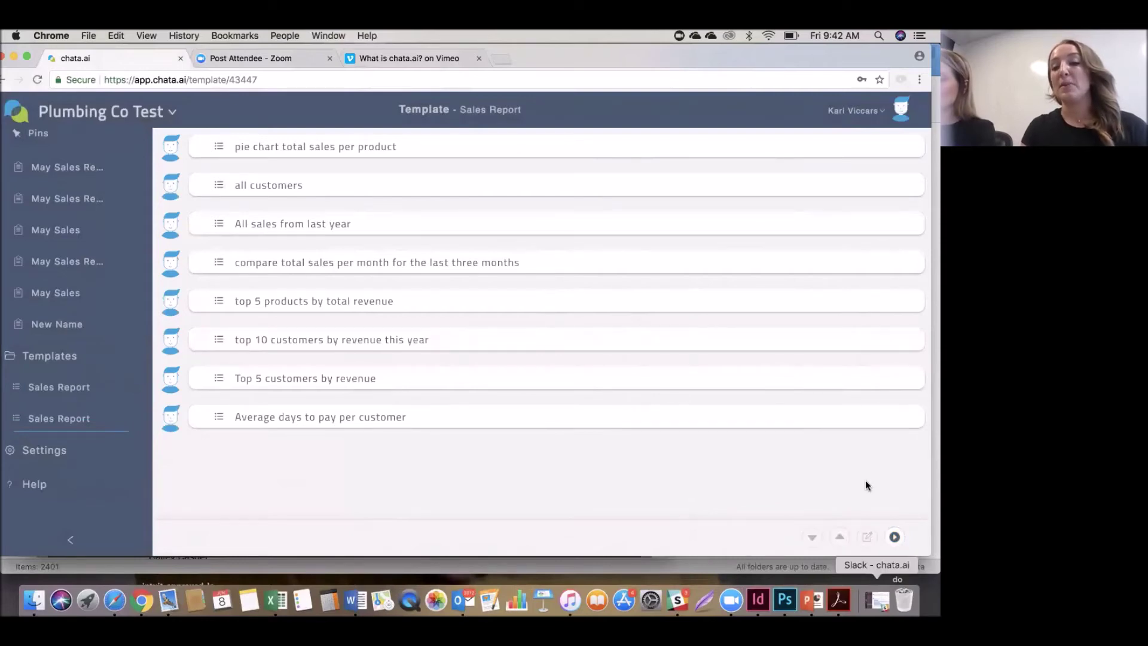
# Run all of the Sales Report template's queries and review the results.
pyautogui.click(893, 536)
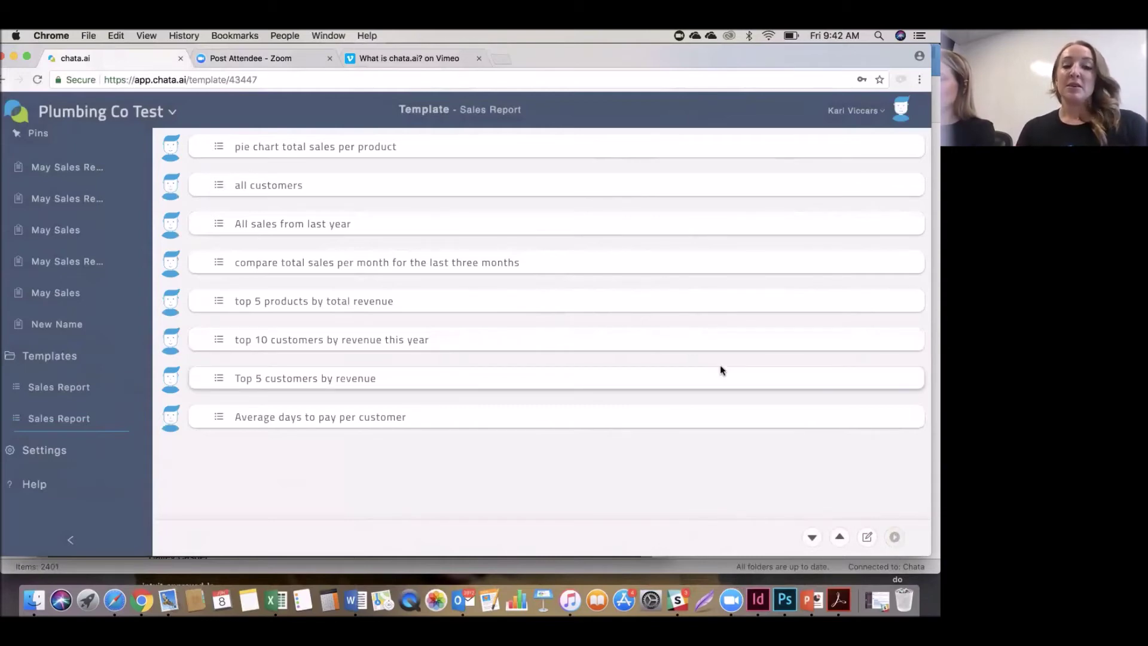
pyautogui.scroll(-15, 720, 364)
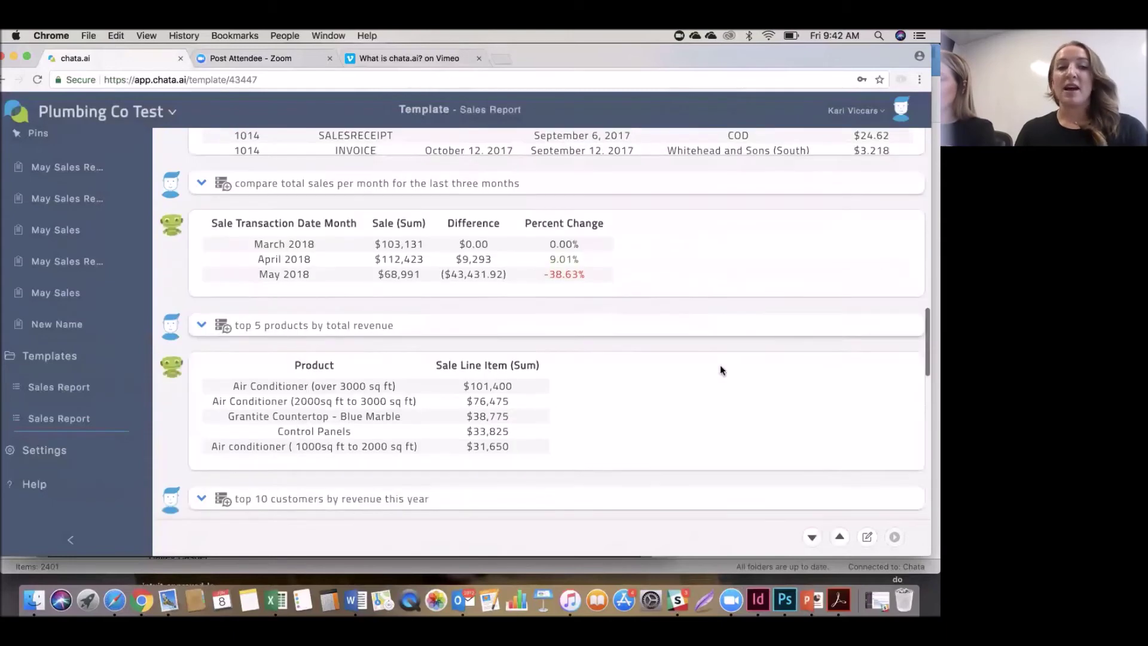
pyautogui.scroll(-10, 719, 364)
pyautogui.scroll(-10, 721, 363)
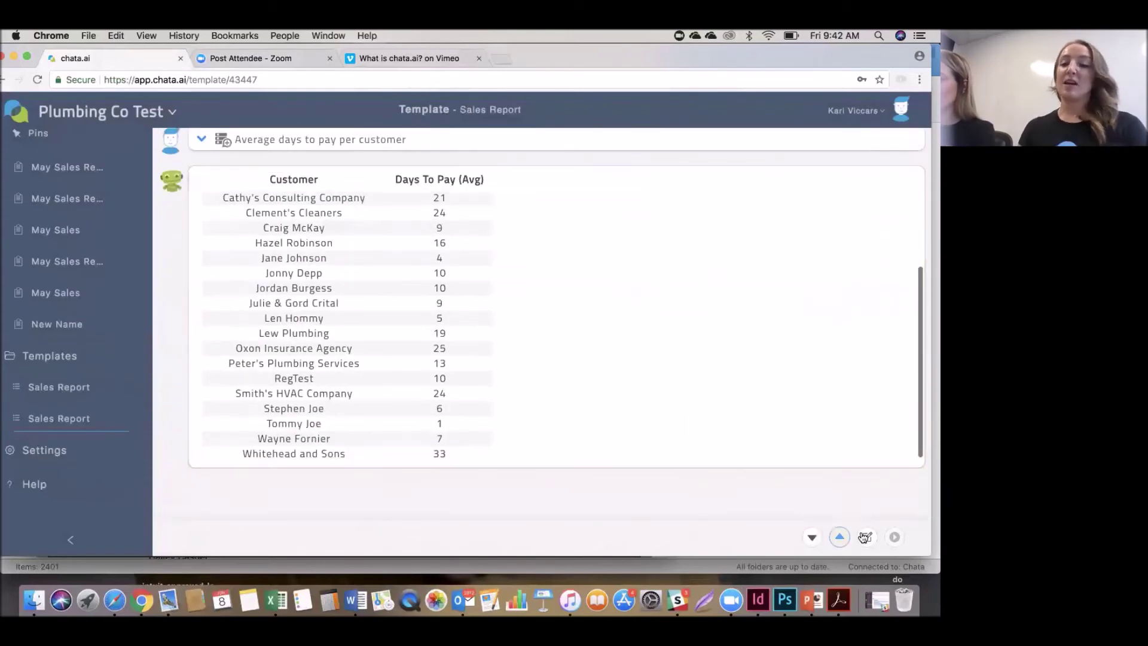
# Save the query results as a new report named 'June Sales Report'.
pyautogui.click(868, 536)
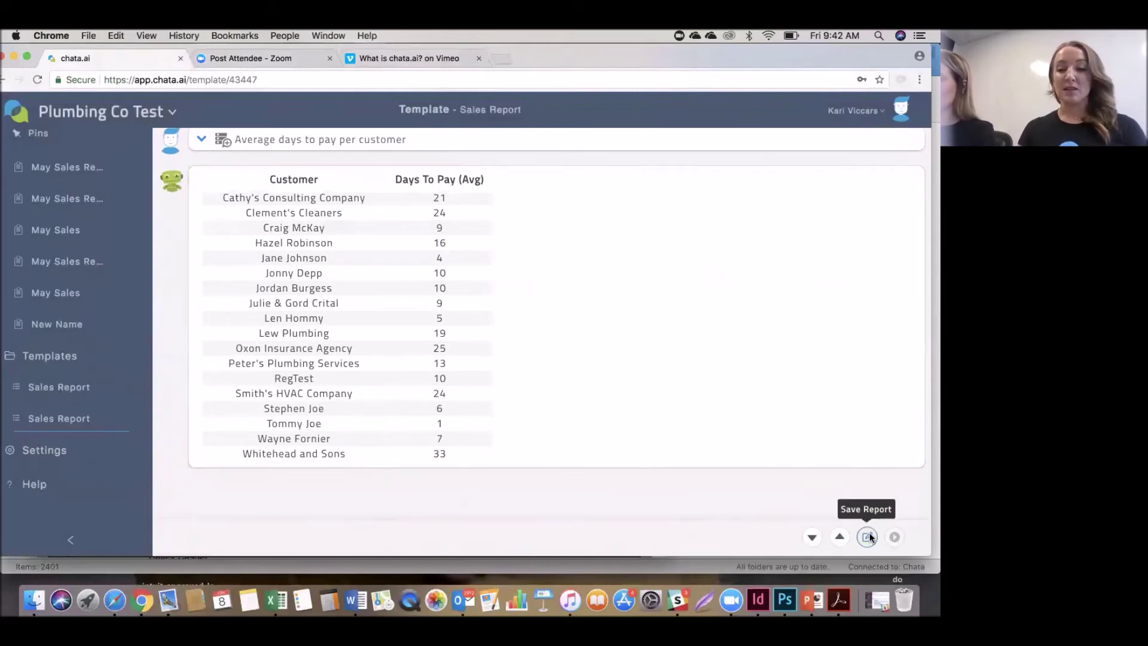
pyautogui.click(338, 325)
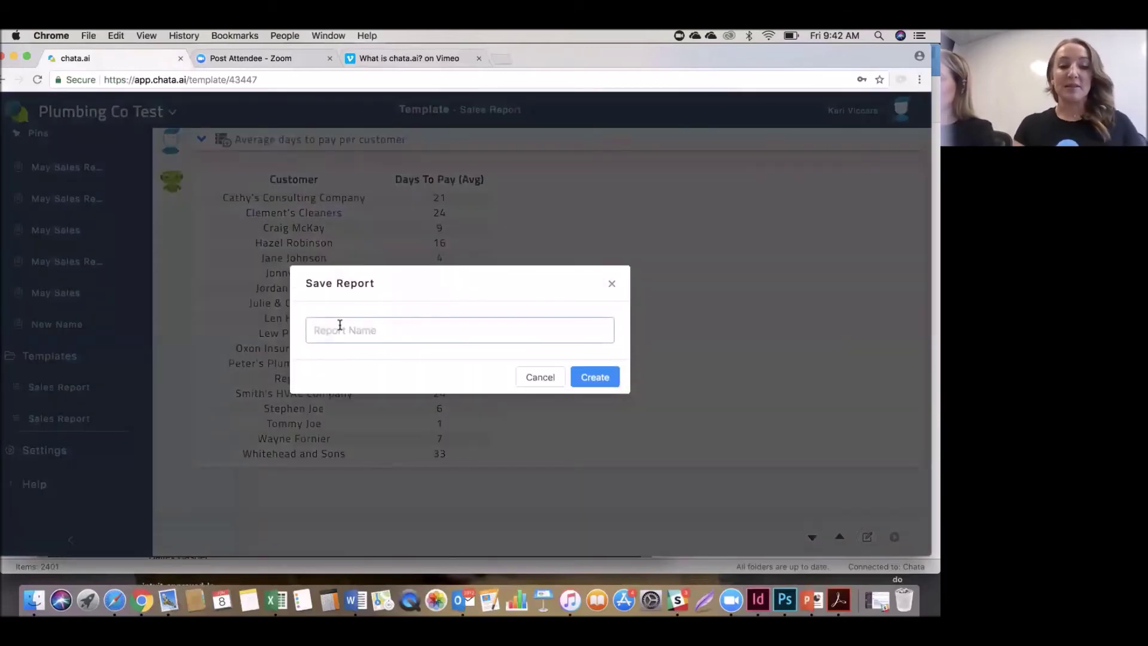
pyautogui.write('June')
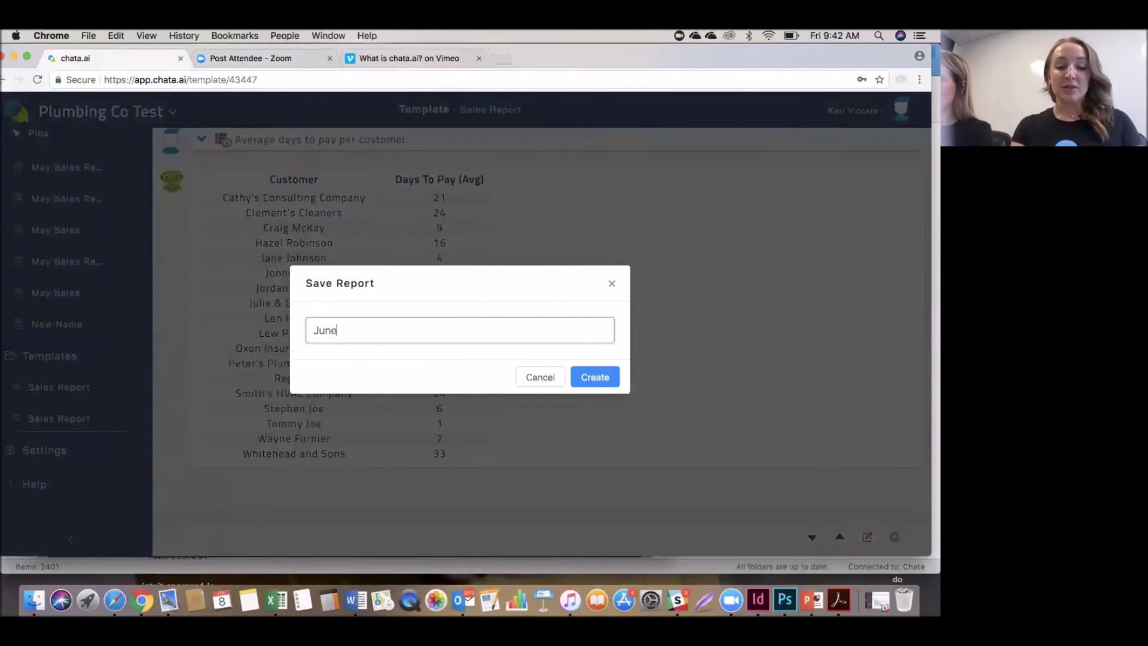
pyautogui.write(' Sales ')
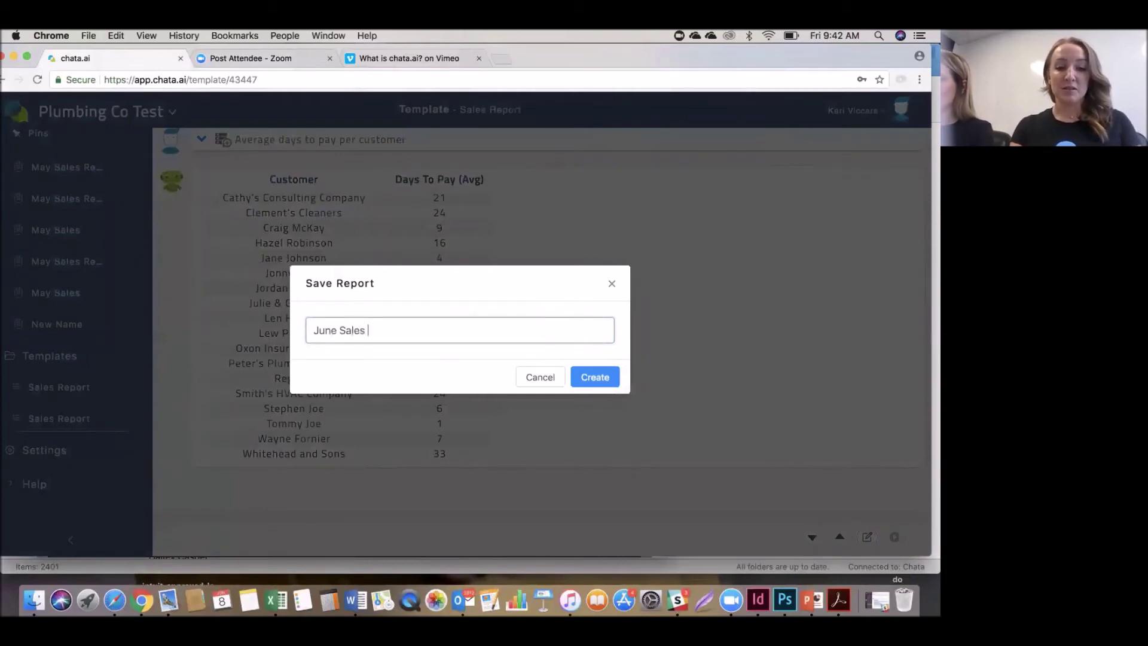
pyautogui.write('Report')
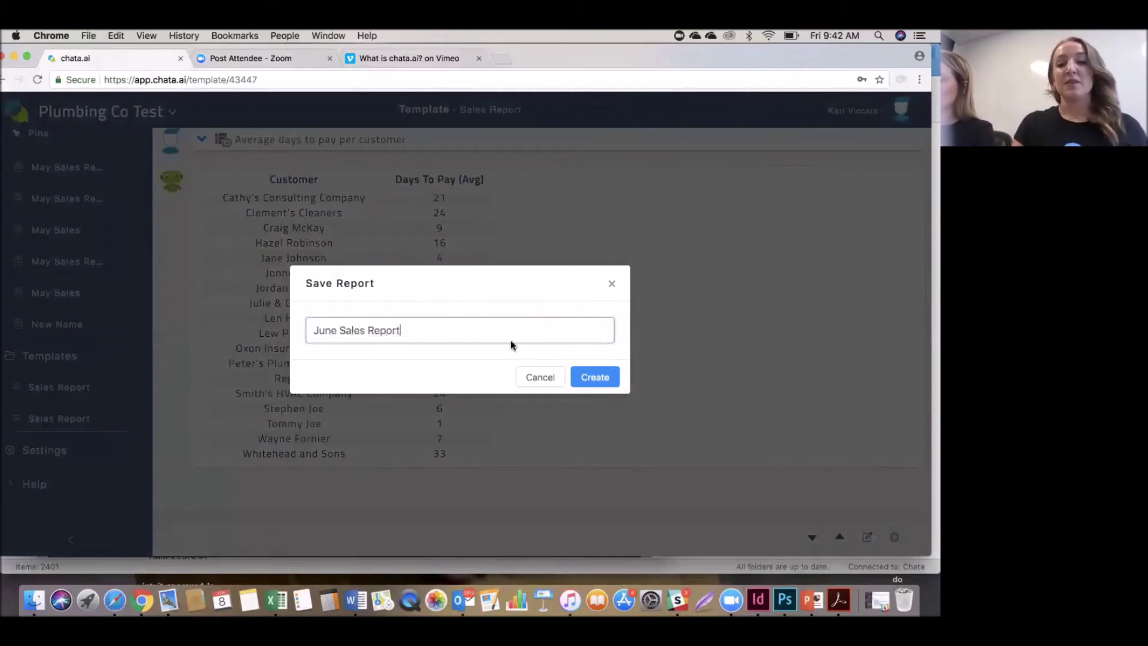
pyautogui.click(609, 378)
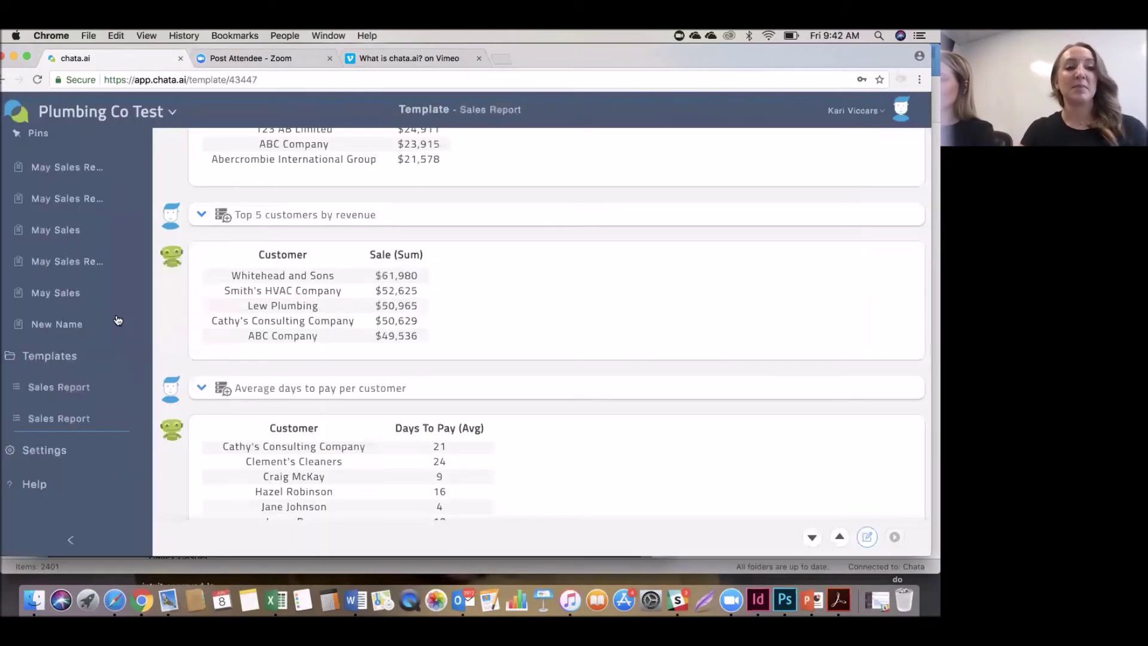
pyautogui.scroll(3, 112, 215)
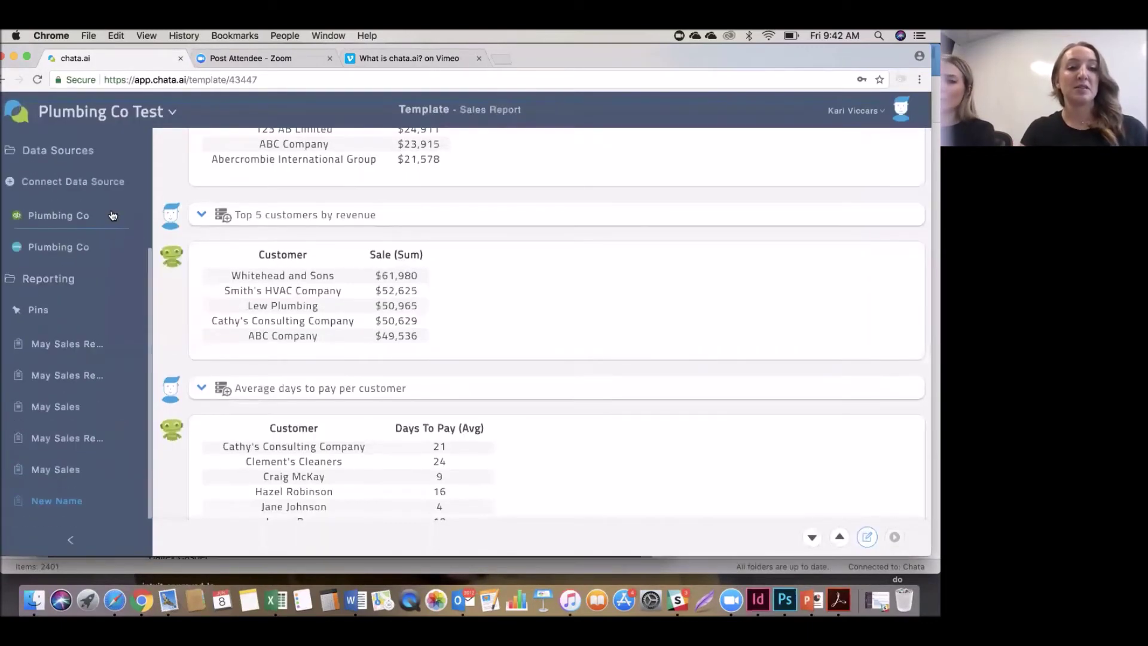
pyautogui.scroll(-3, 112, 215)
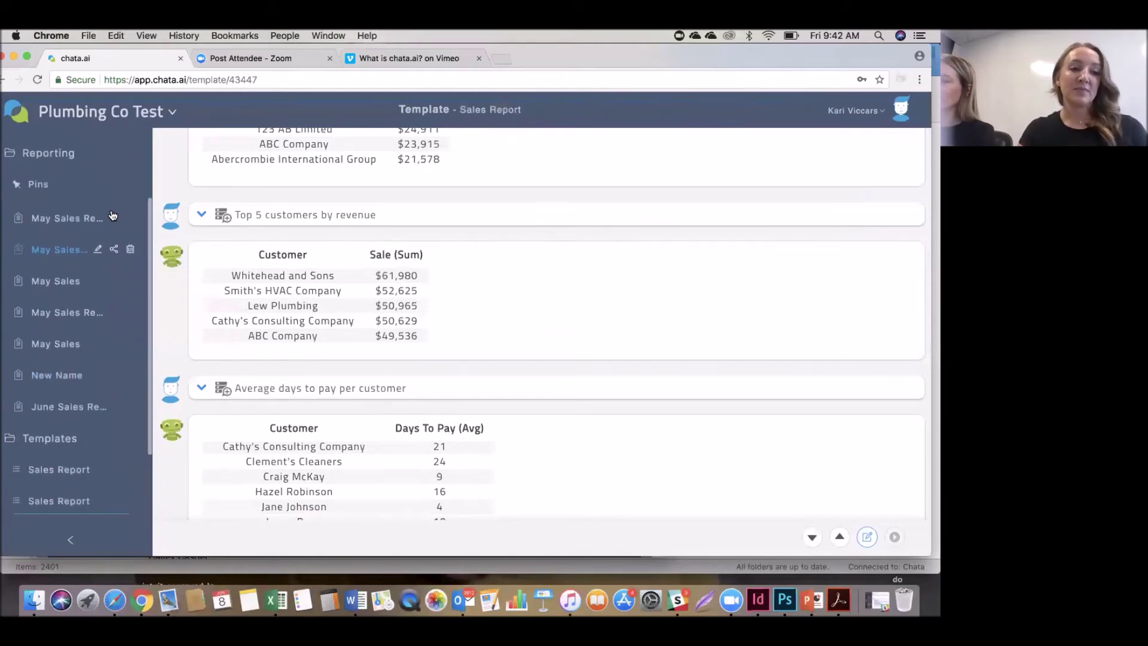
# Open the June Sales Report and scroll to the total-sales-per-product pie chart.
pyautogui.click(62, 402)
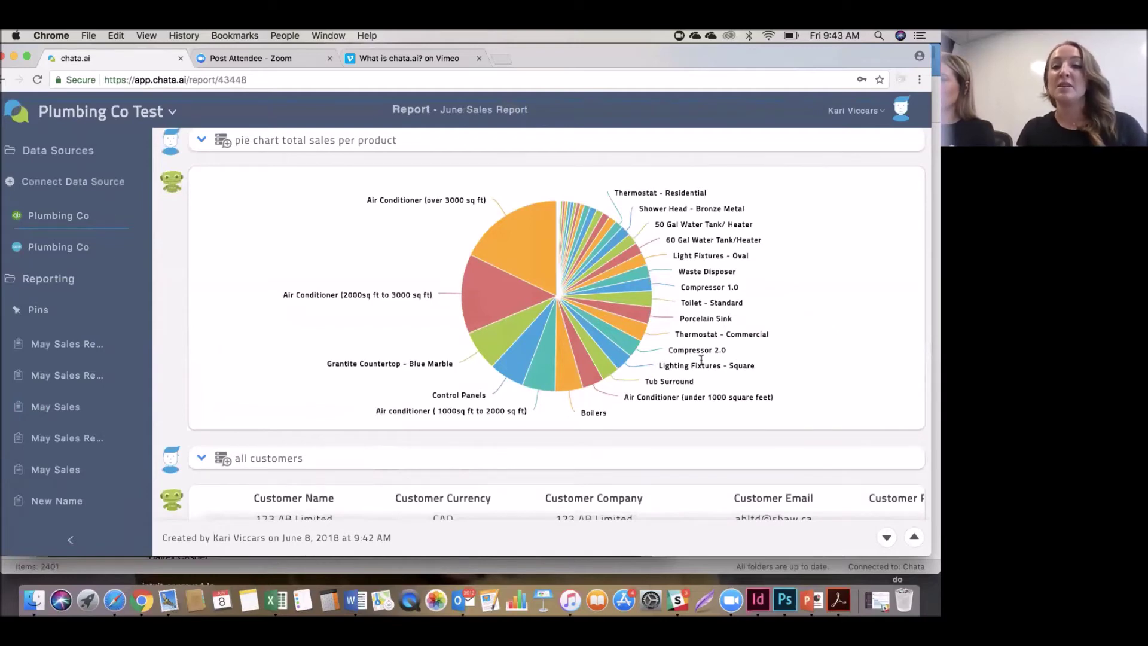
pyautogui.moveTo(732, 336)
pyautogui.scroll(-1, 731, 334)
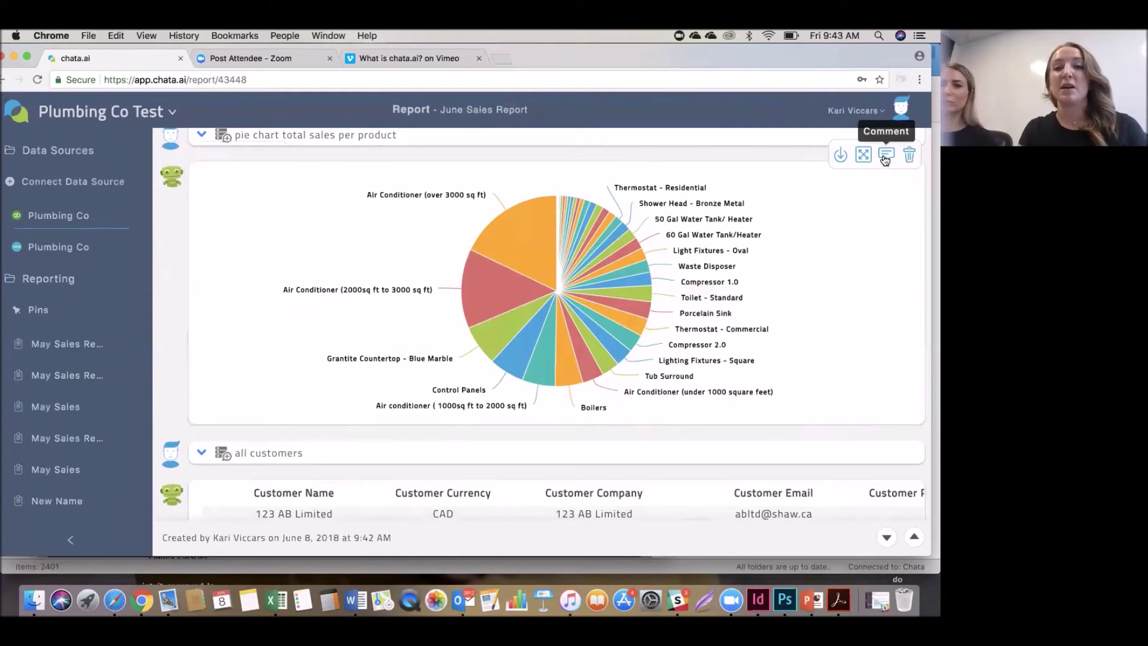
# Add a comment on the pie chart asking a colleague to discuss it.
pyautogui.click(884, 157)
pyautogui.click(315, 221)
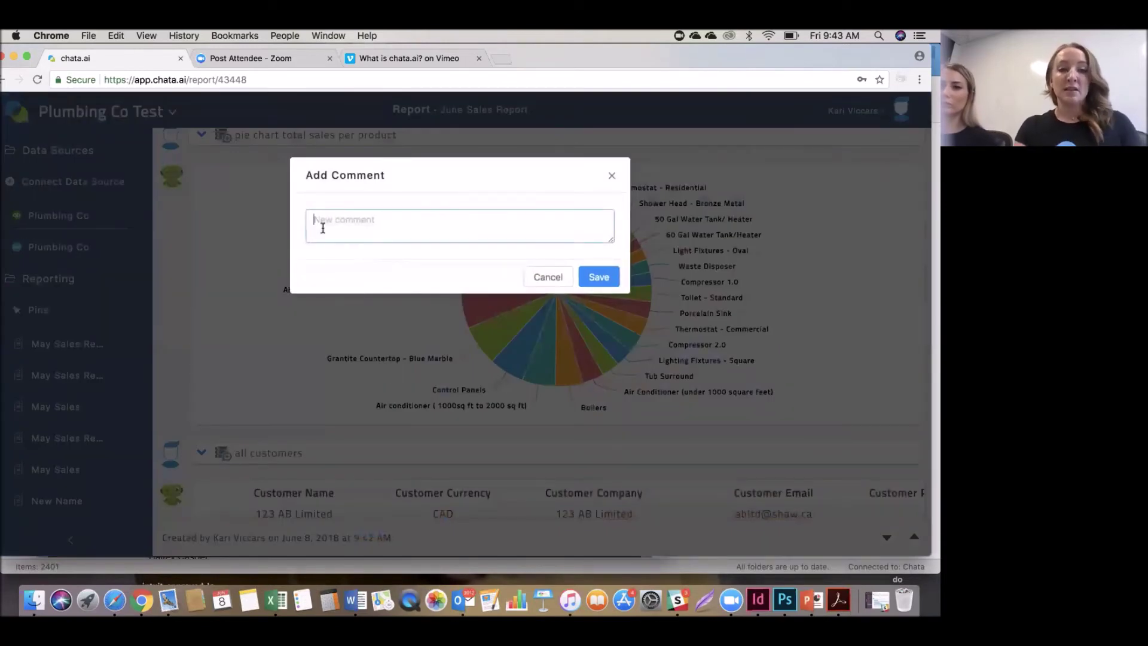
pyautogui.write('Steve')
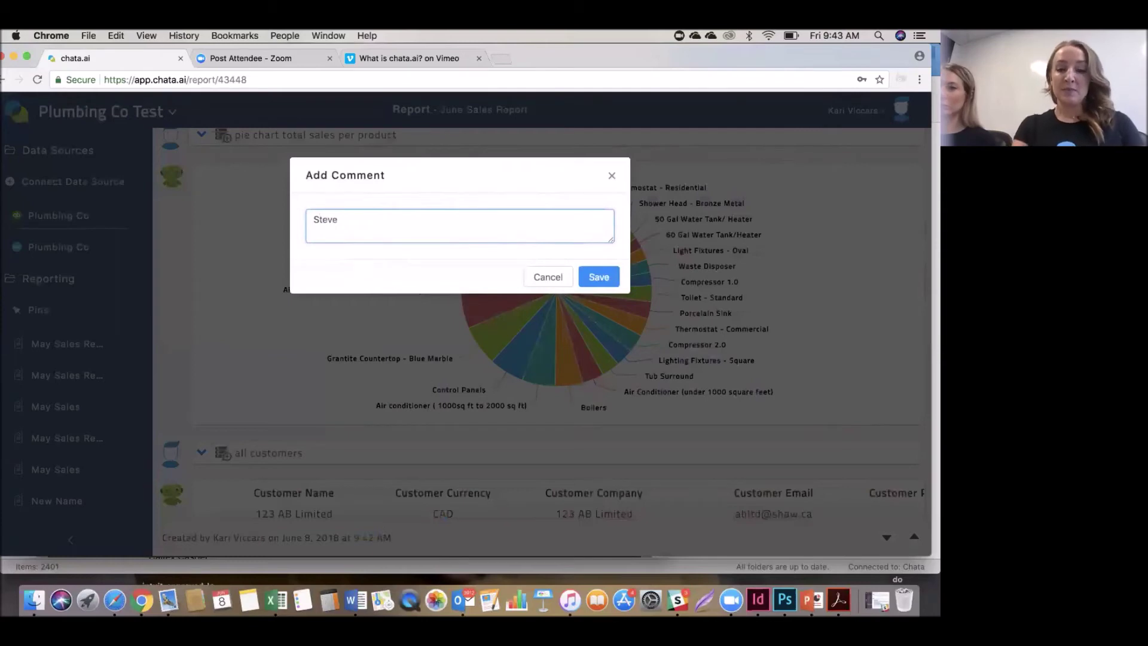
pyautogui.write(", let's ")
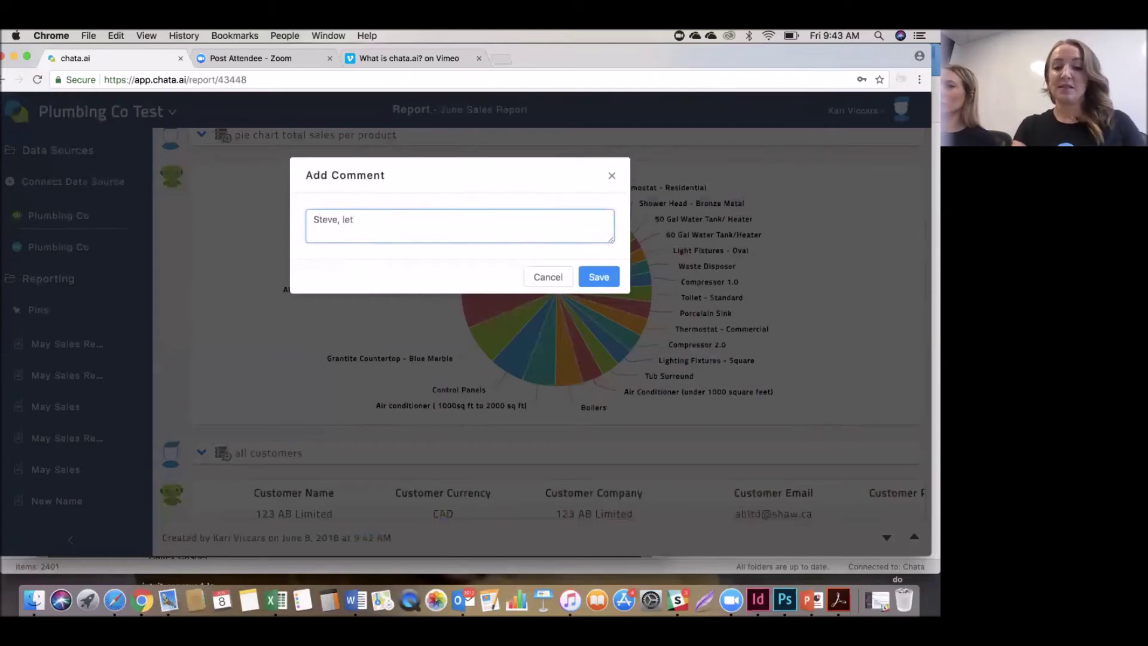
pyautogui.write('discuss')
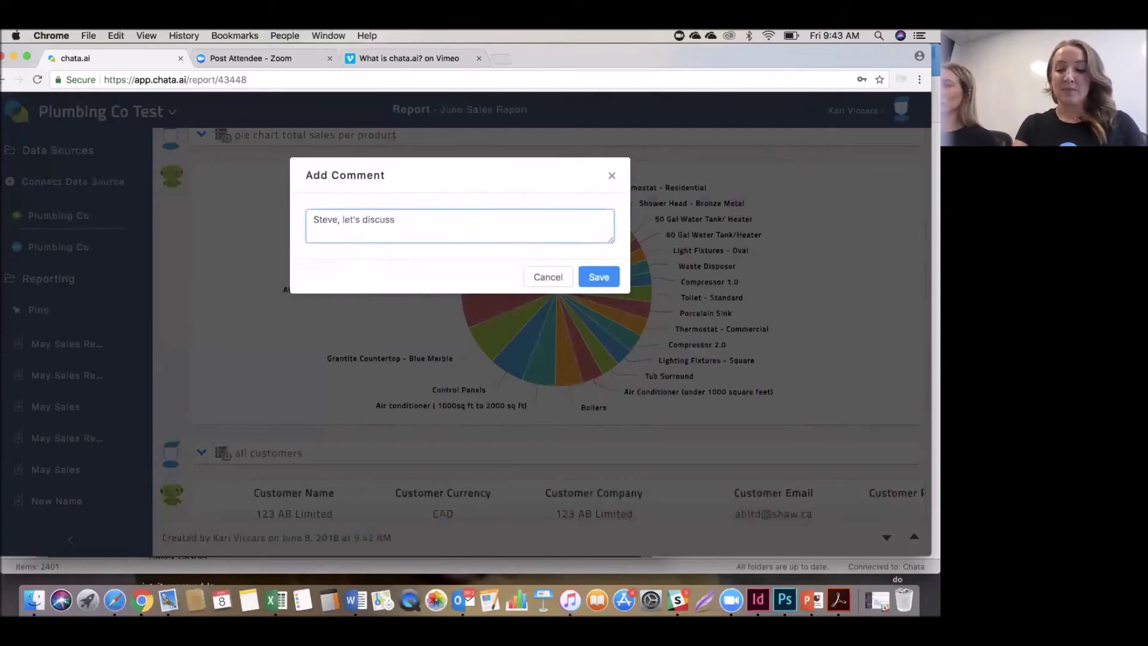
pyautogui.write('!')
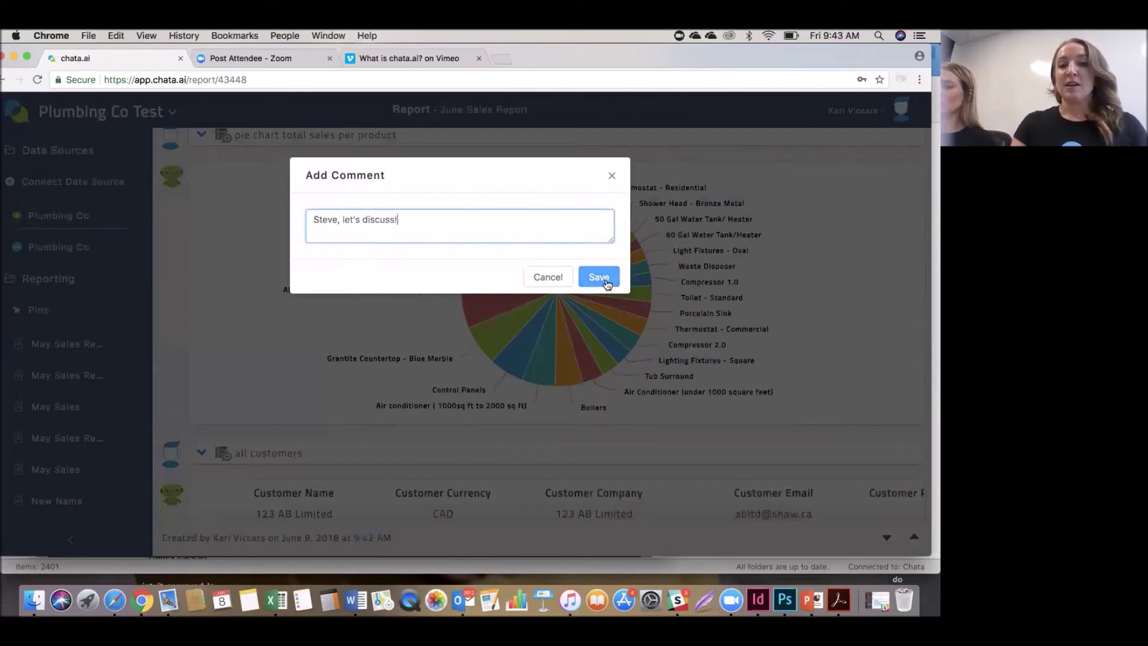
pyautogui.click(600, 277)
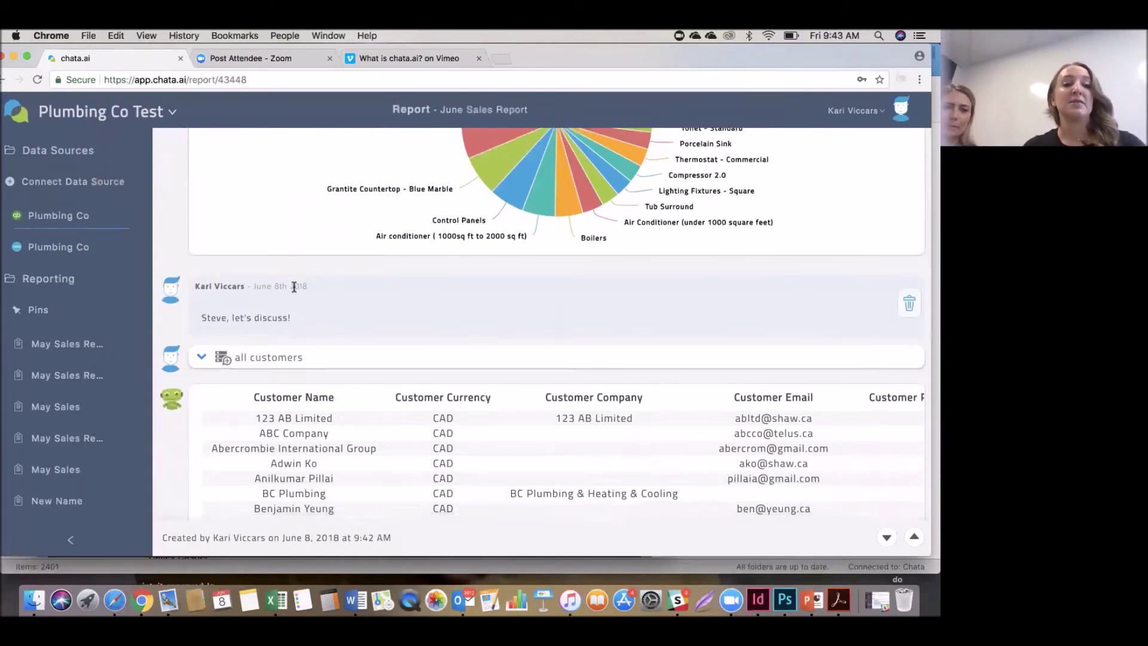
# Open the report's sharing options, remove two colleagues, then close without sharing.
pyautogui.scroll(-2, 296, 289)
pyautogui.scroll(-4, 96, 468)
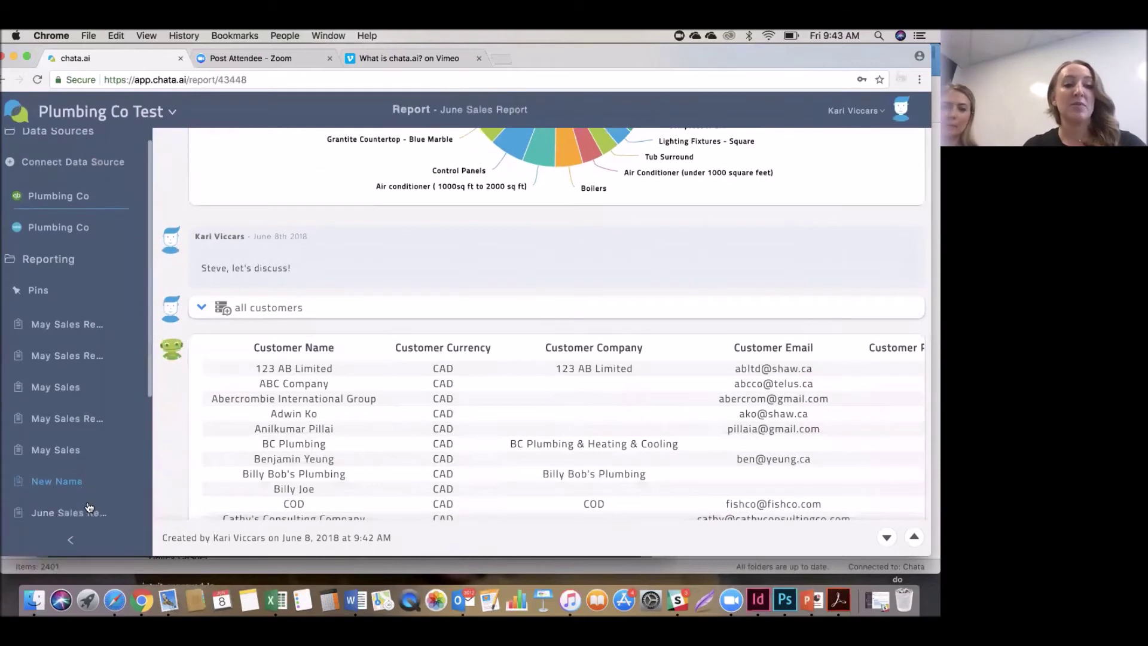
pyautogui.moveTo(116, 418)
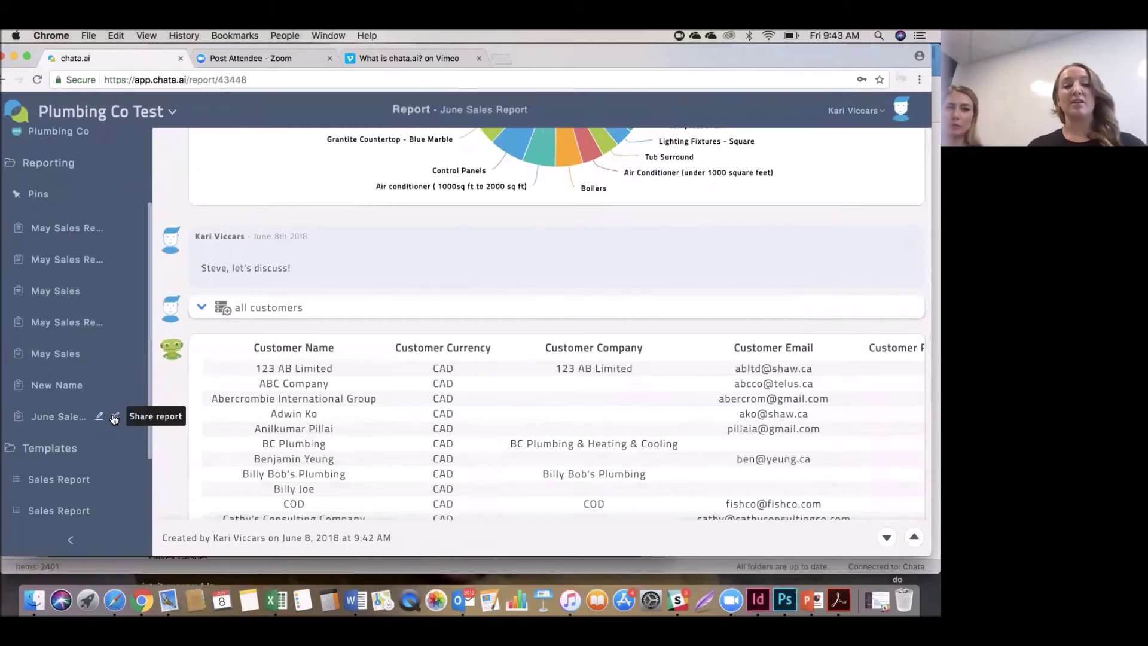
pyautogui.click(114, 417)
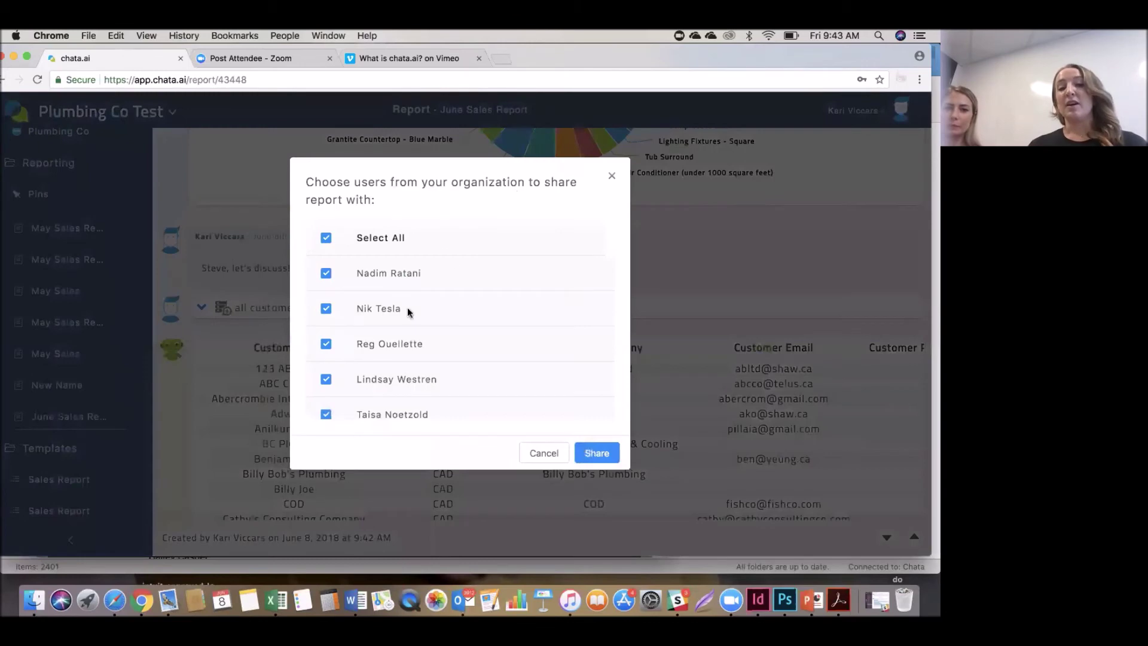
pyautogui.click(326, 273)
pyautogui.click(326, 309)
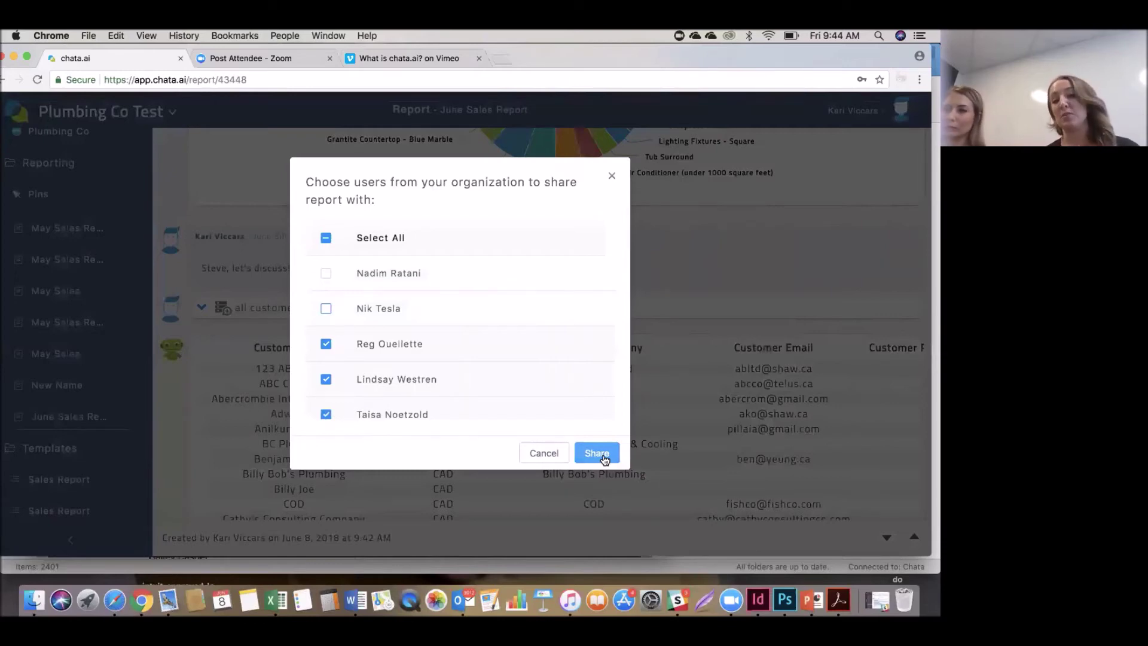
pyautogui.click(612, 178)
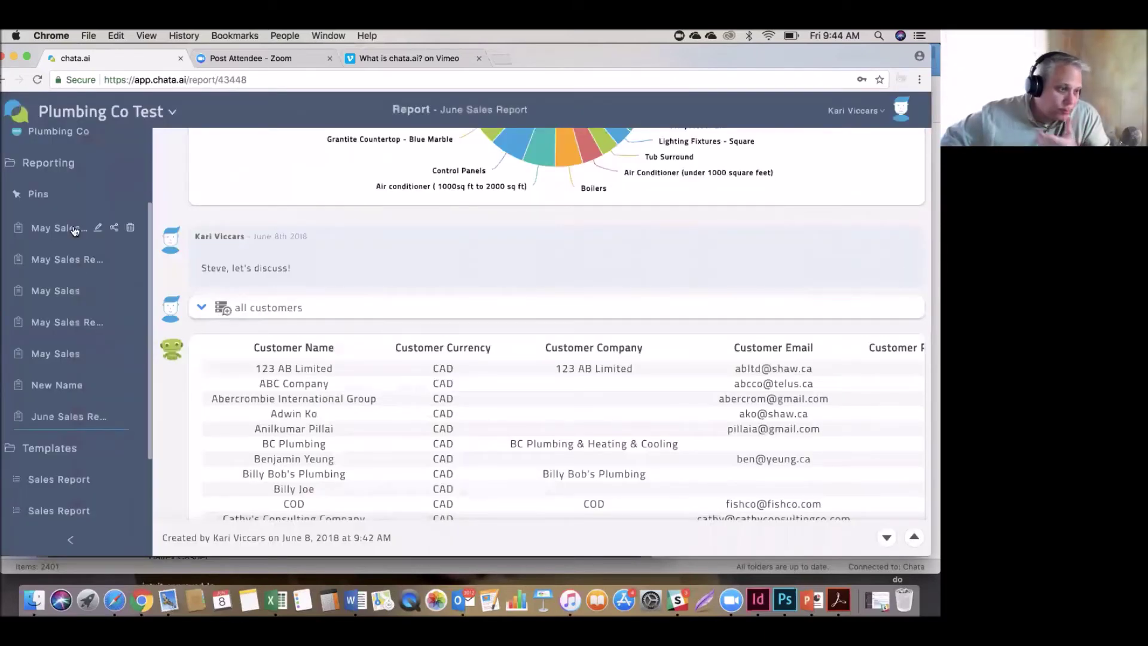
pyautogui.scroll(3, 131, 251)
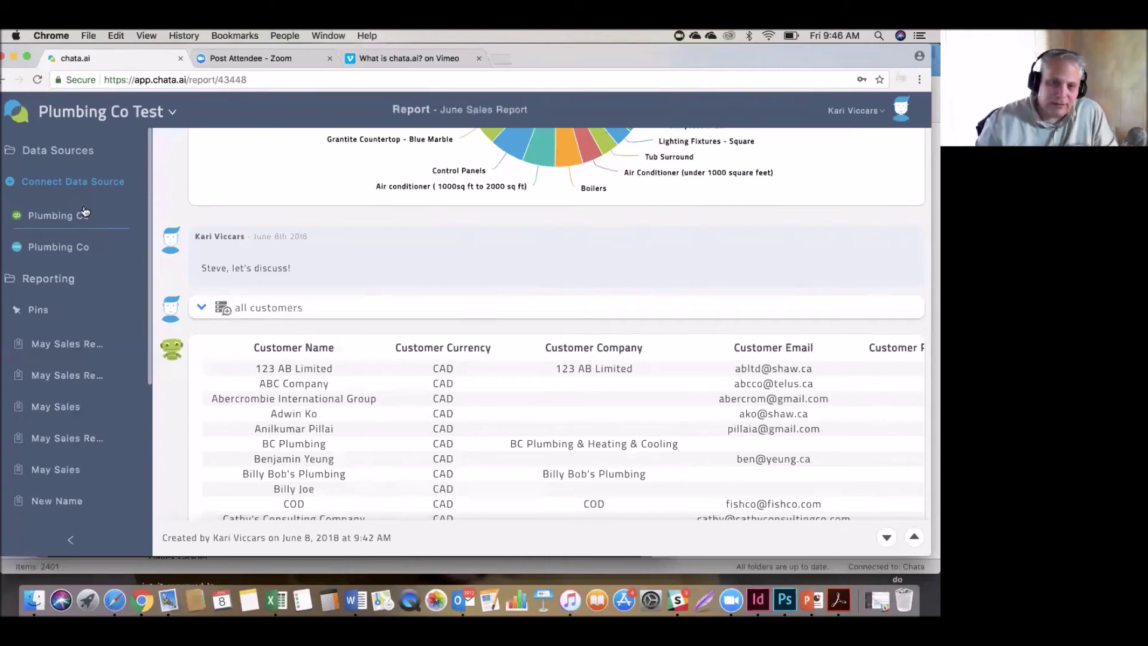
# In the Plumbing Co data source, ask 'total sales per customer' for a Sale (Sum) table.
pyautogui.click(70, 225)
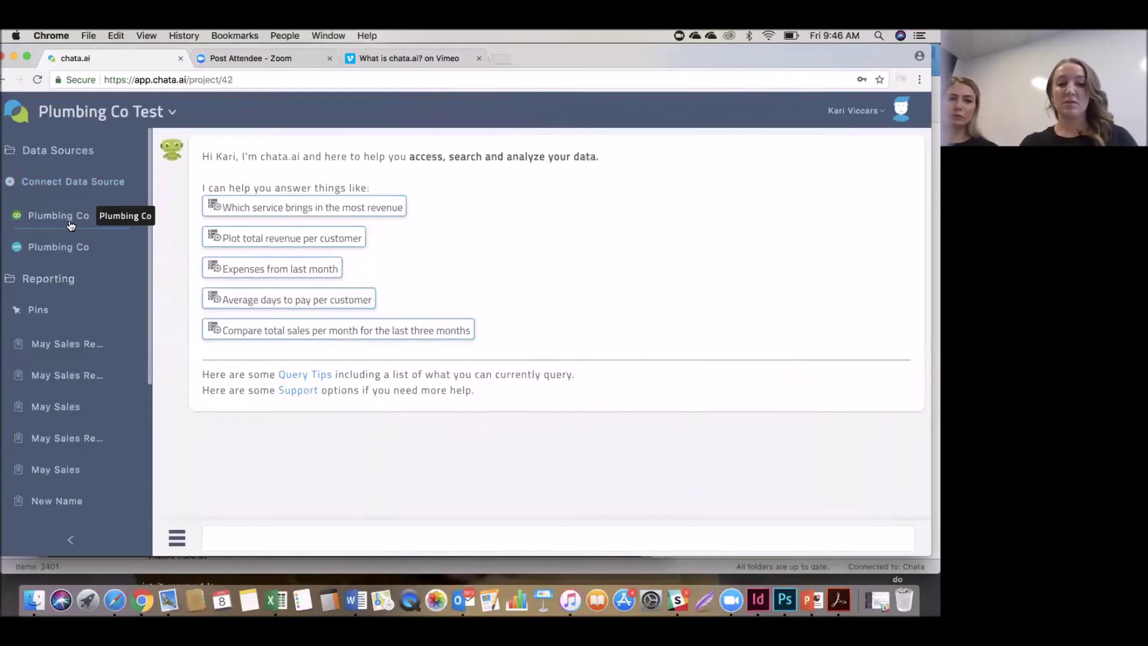
pyautogui.click(296, 547)
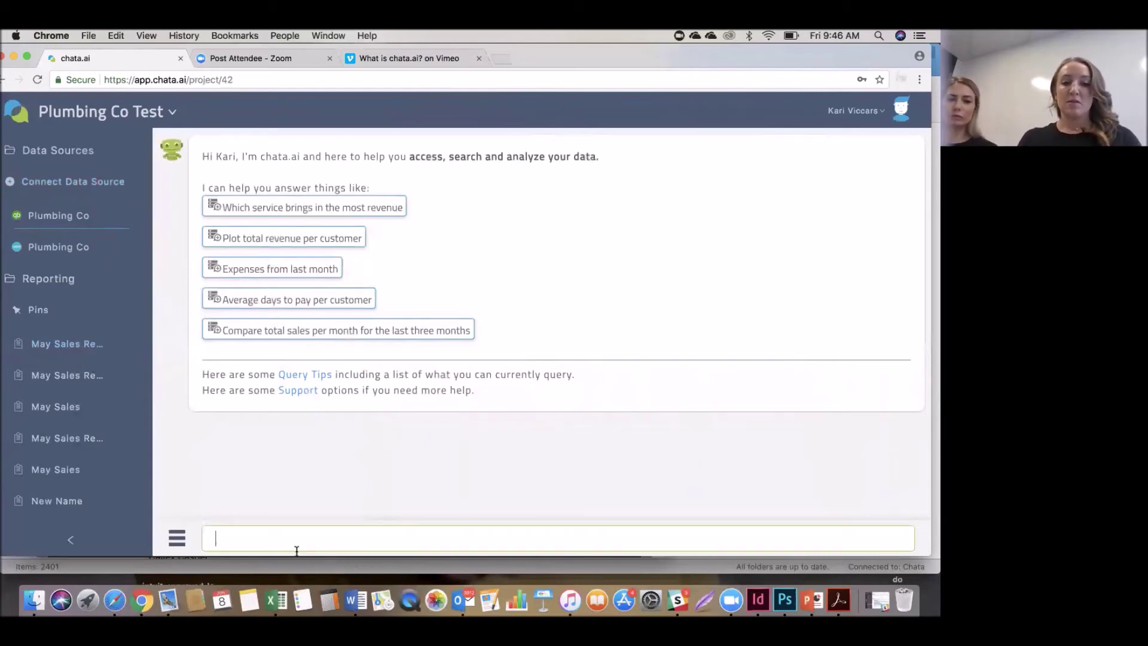
pyautogui.write('total s')
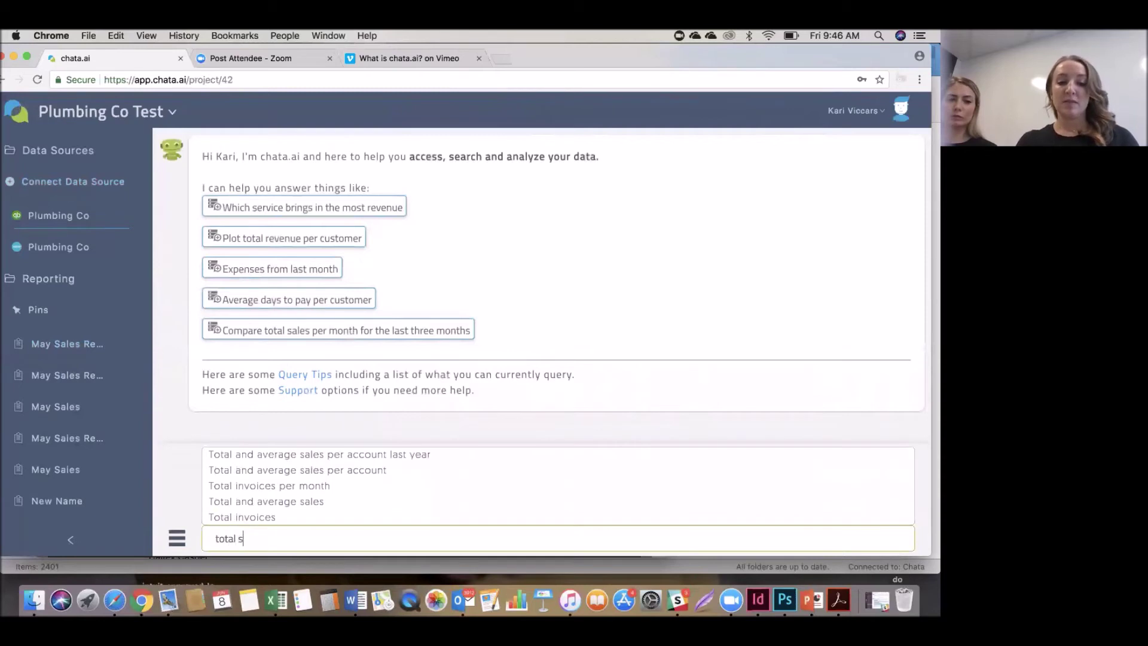
pyautogui.write('ales per customer')
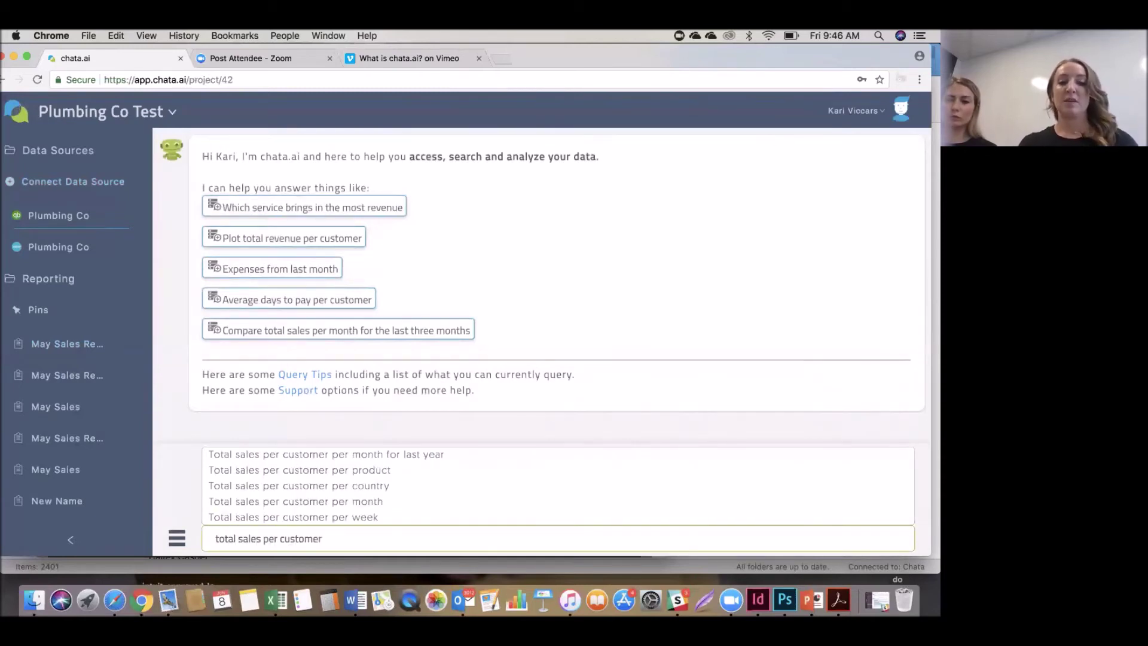
pyautogui.press('Return')
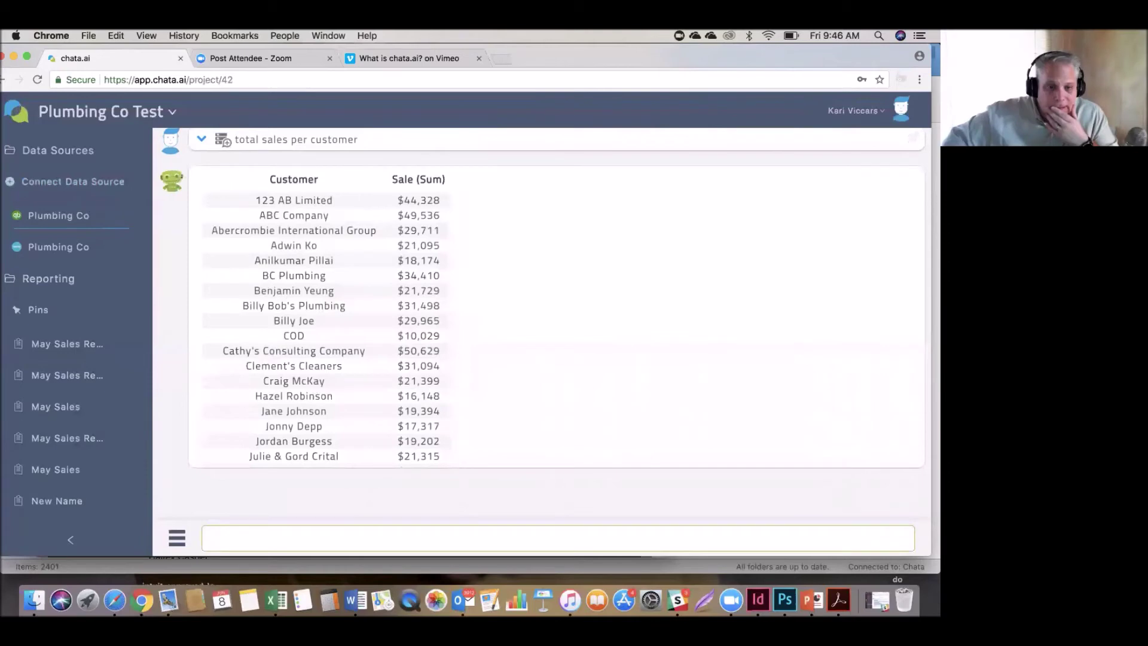
pyautogui.scroll(-3, 377, 281)
pyautogui.scroll(3, 378, 281)
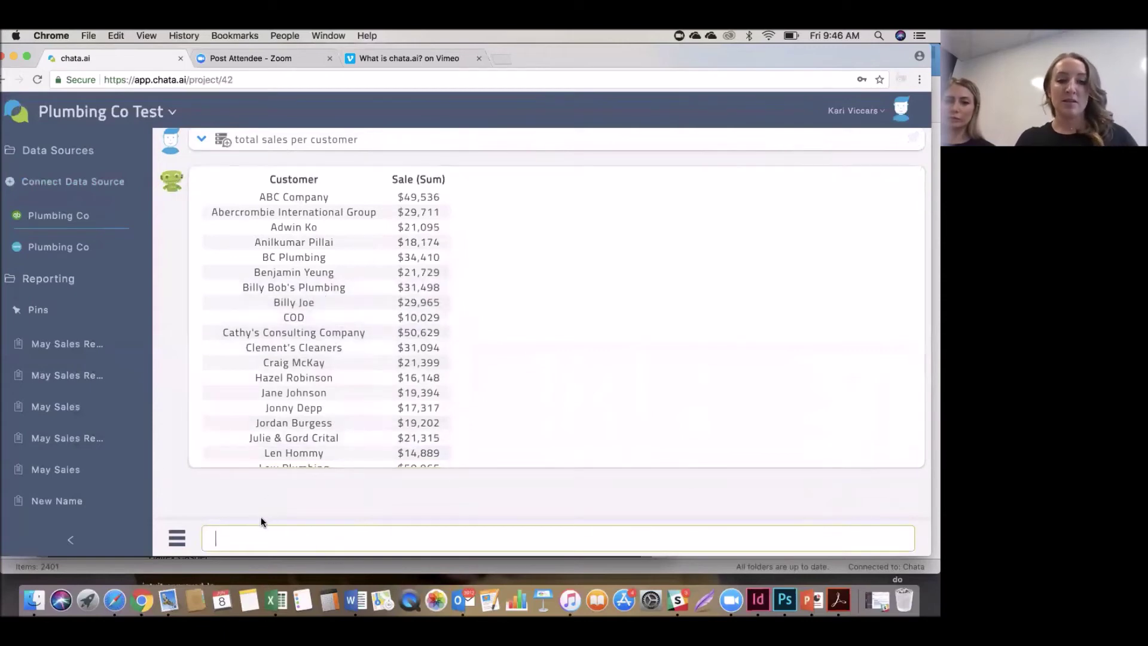
# Ask for all sales to a specific customer, correcting a typo in the query.
pyautogui.write('aall')
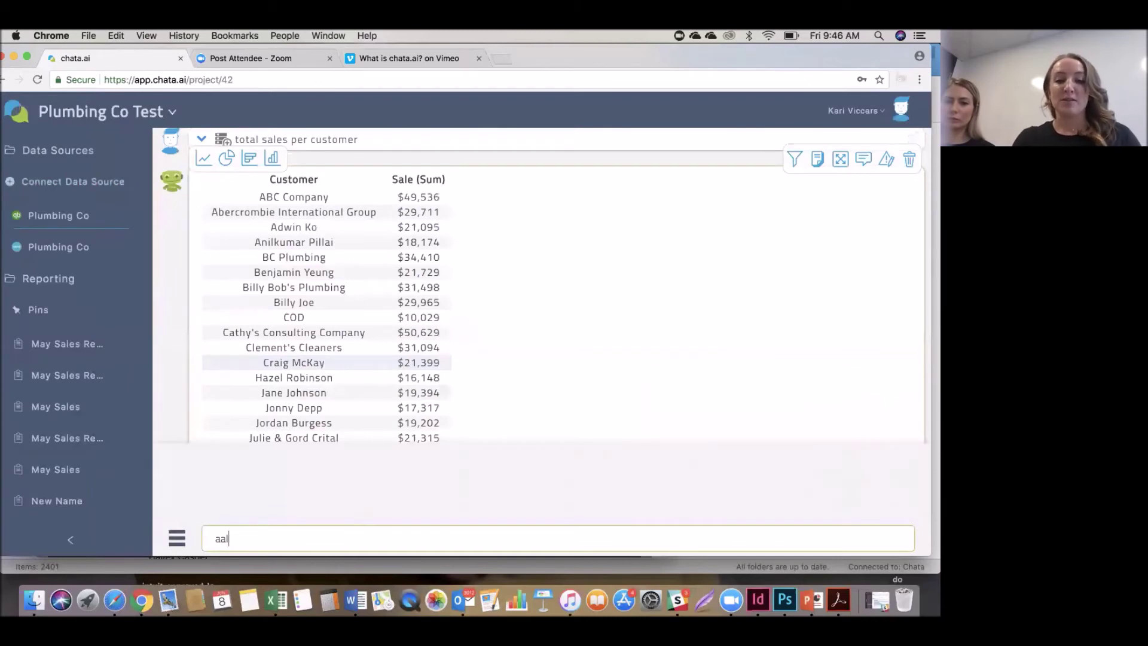
pyautogui.press('BackSpace')
pyautogui.press('BackSpace')
pyautogui.press('BackSpace')
pyautogui.write('l')
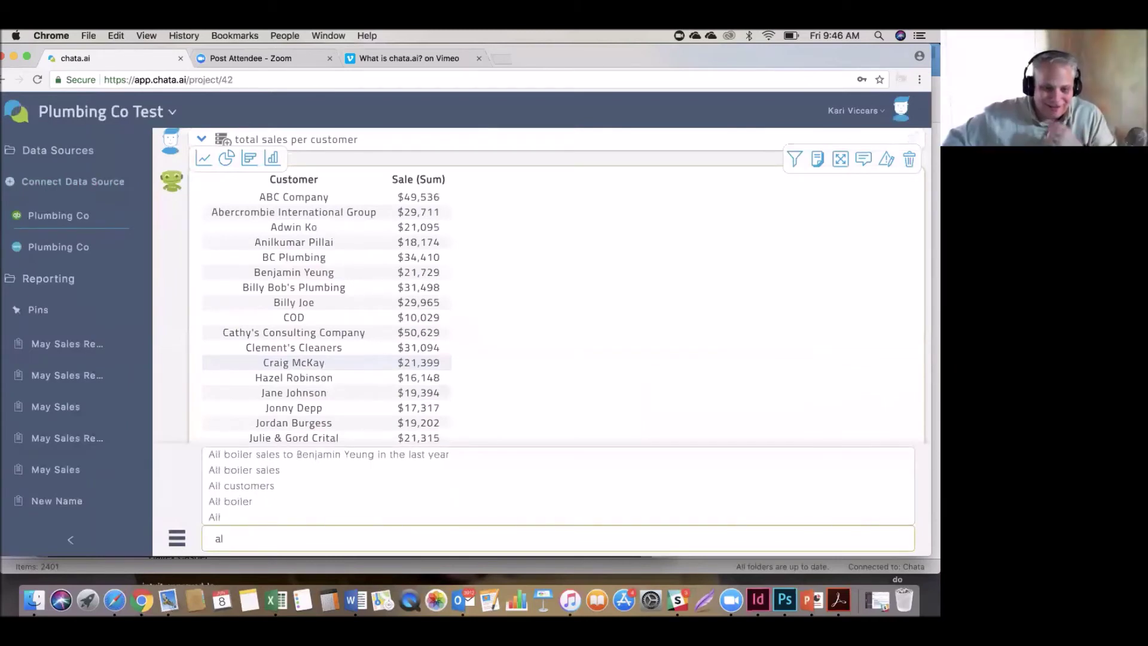
pyautogui.write('l')
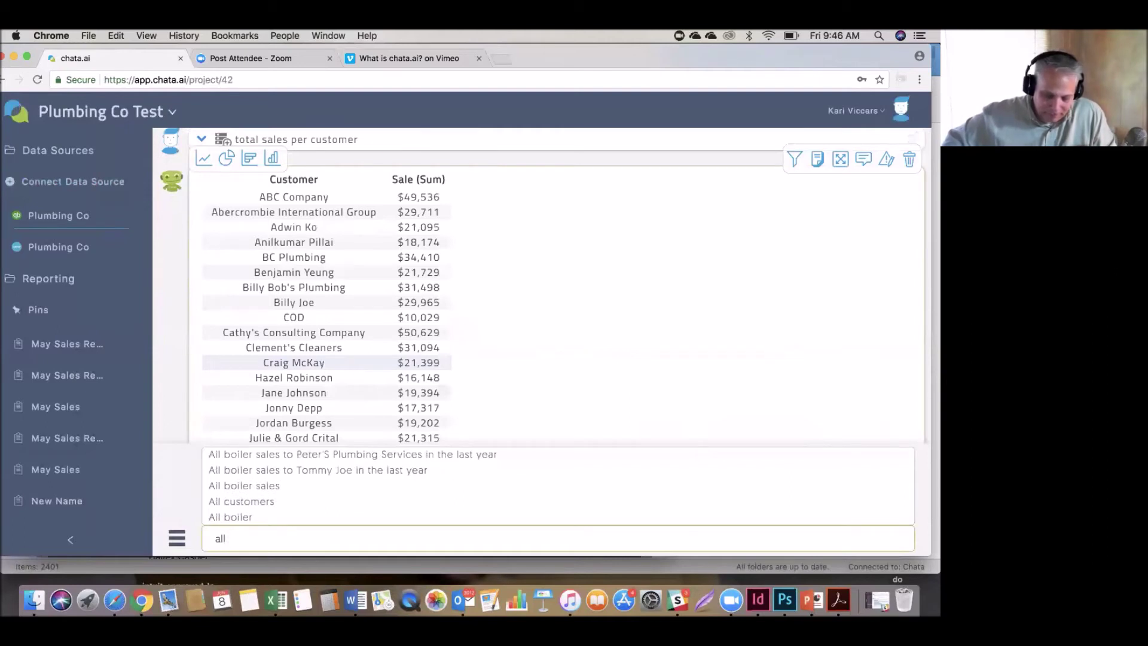
pyautogui.write(' sales t')
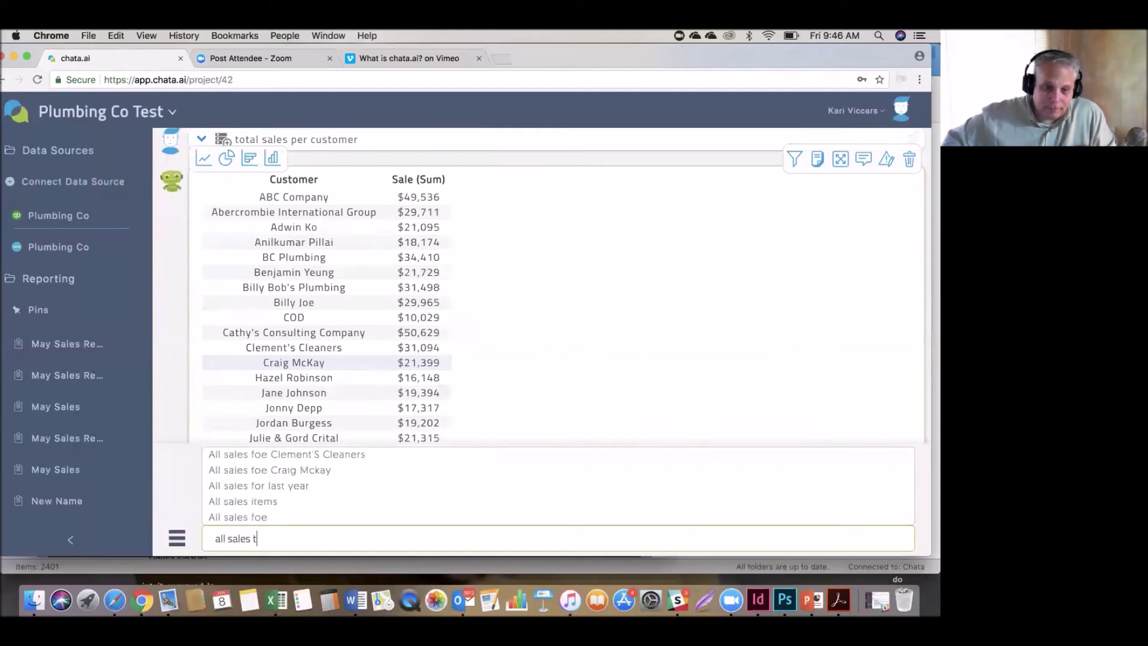
pyautogui.write('o Billy joe')
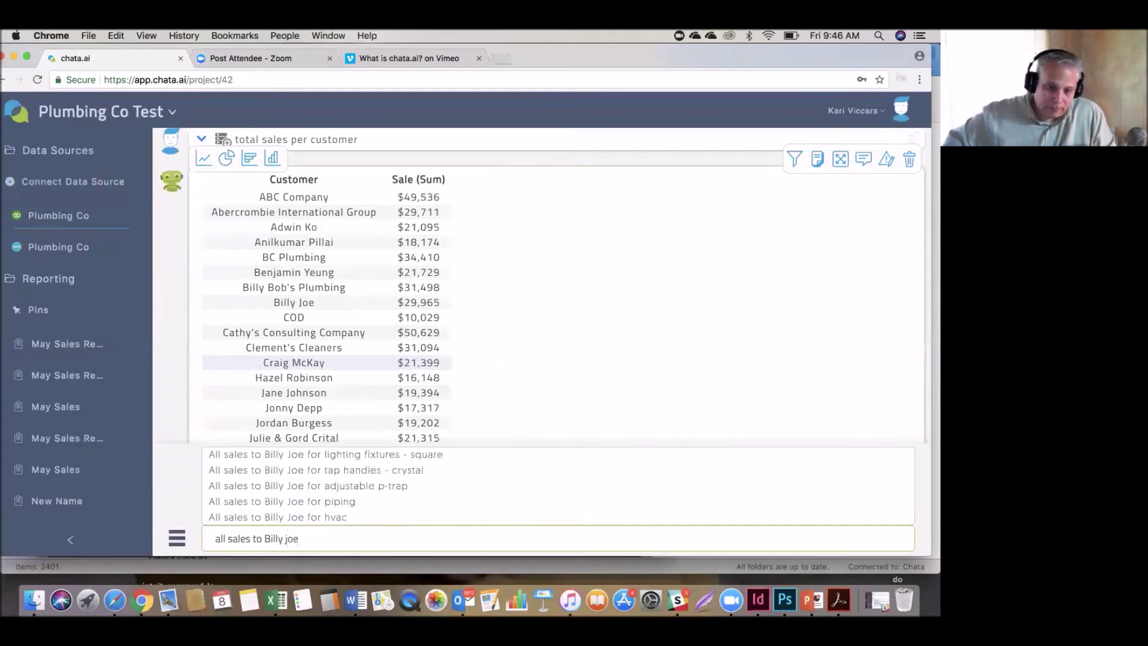
pyautogui.press('Return')
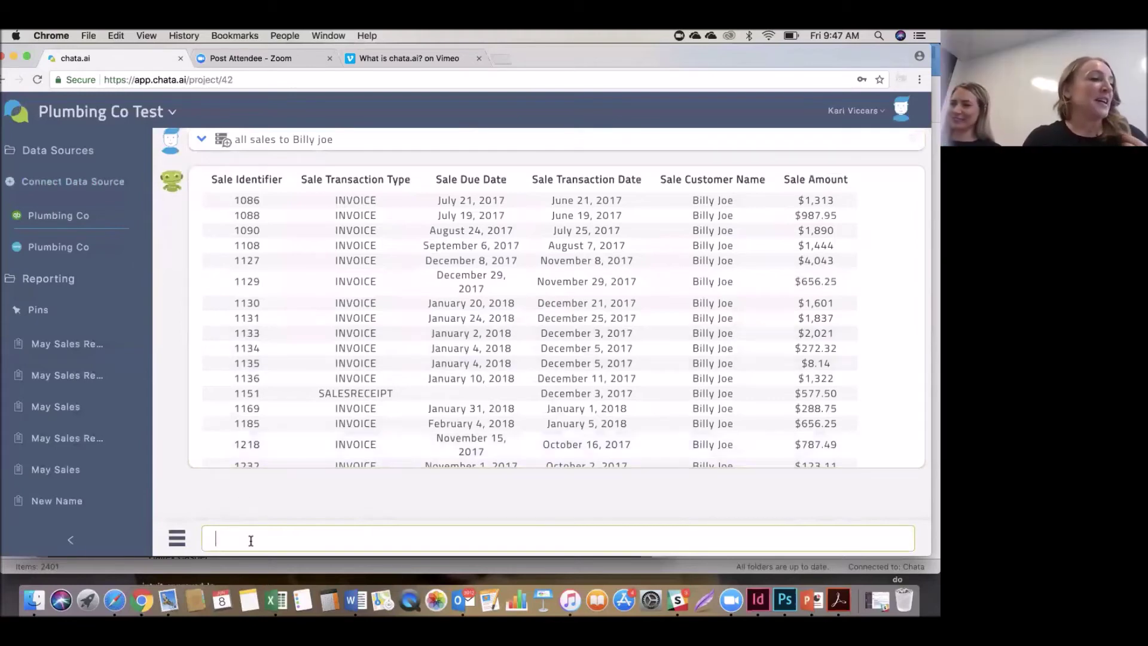
# Clear a half-typed follow-up question and swipe back to the June Sales Report.
pyautogui.moveTo(294, 418)
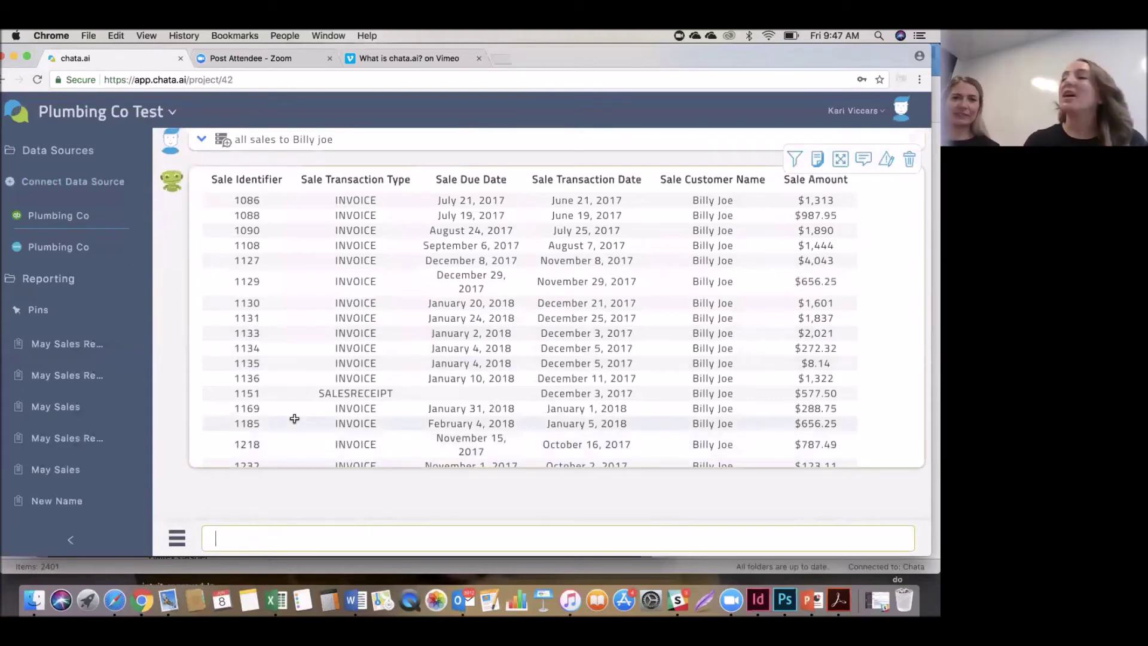
pyautogui.click(259, 532)
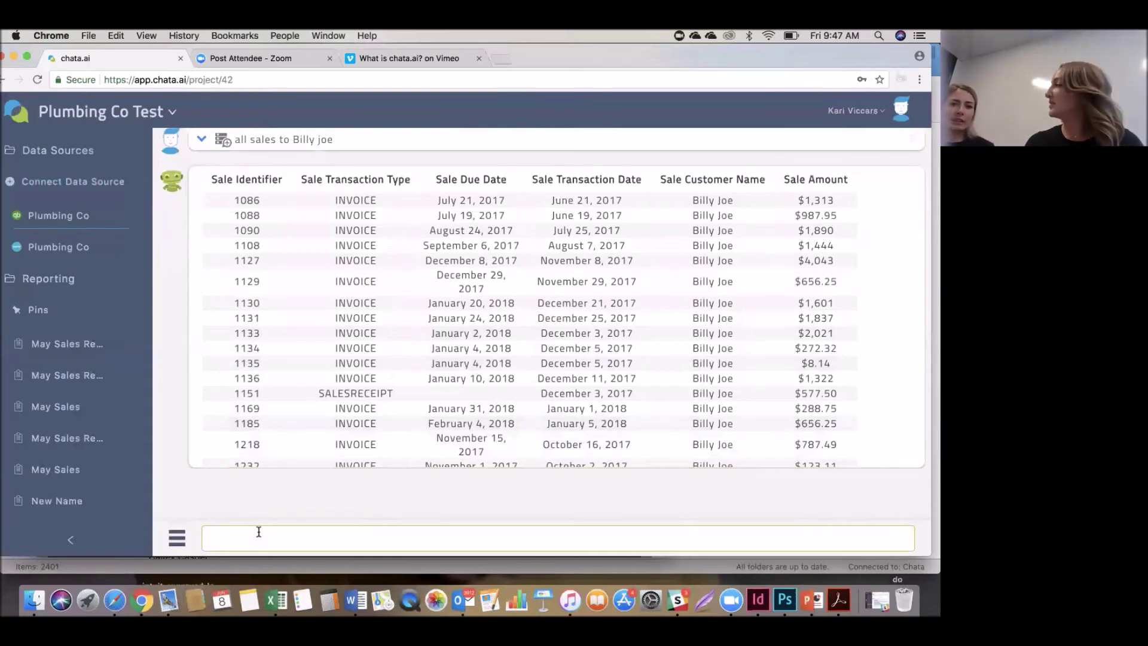
pyautogui.write('all')
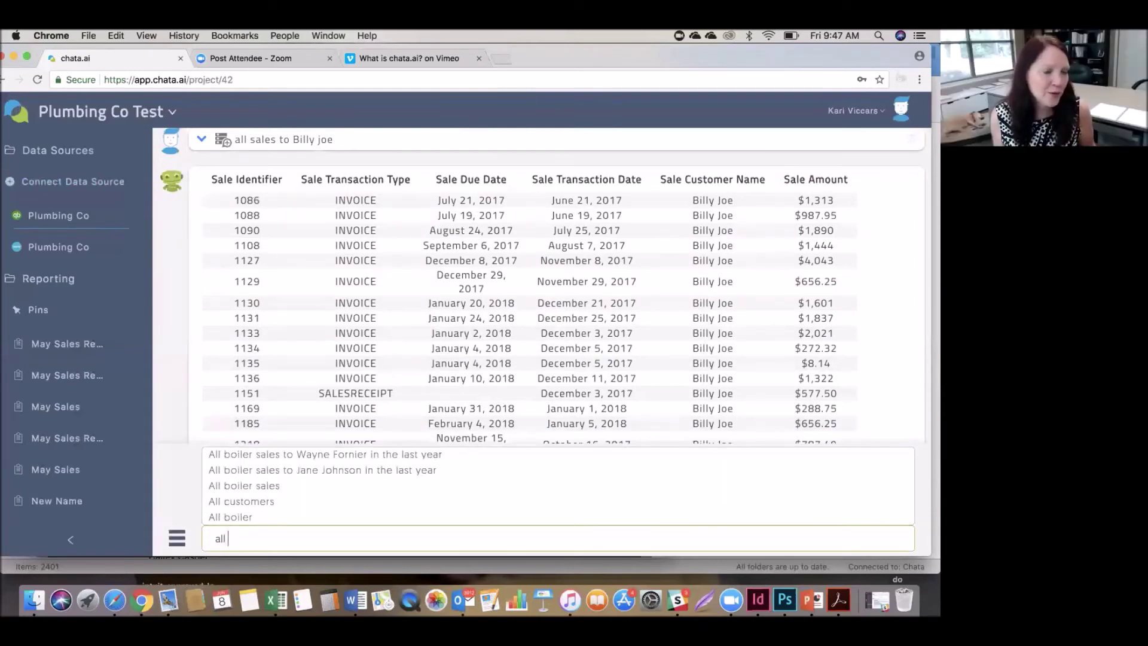
pyautogui.press('BackSpace')
pyautogui.press('BackSpace')
pyautogui.press('BackSpace')
pyautogui.hscroll(1, 485, 261)
pyautogui.hscroll(-5, 485, 260)
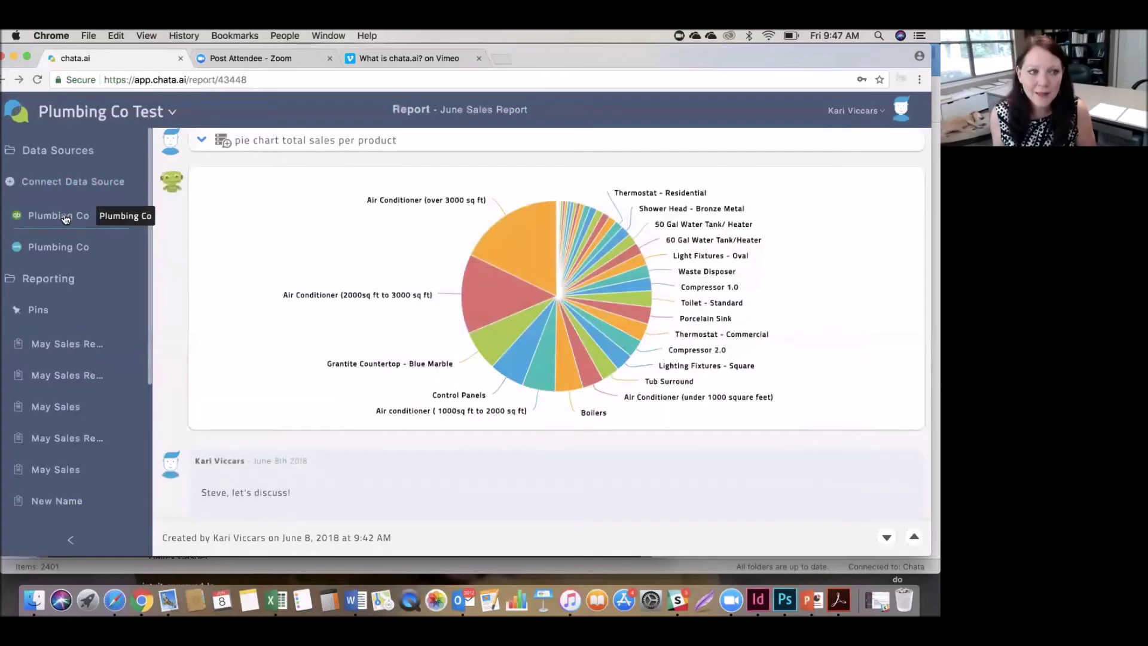
# Ask the Plumbing Co data source for all sales per product to the customer.
pyautogui.click(66, 219)
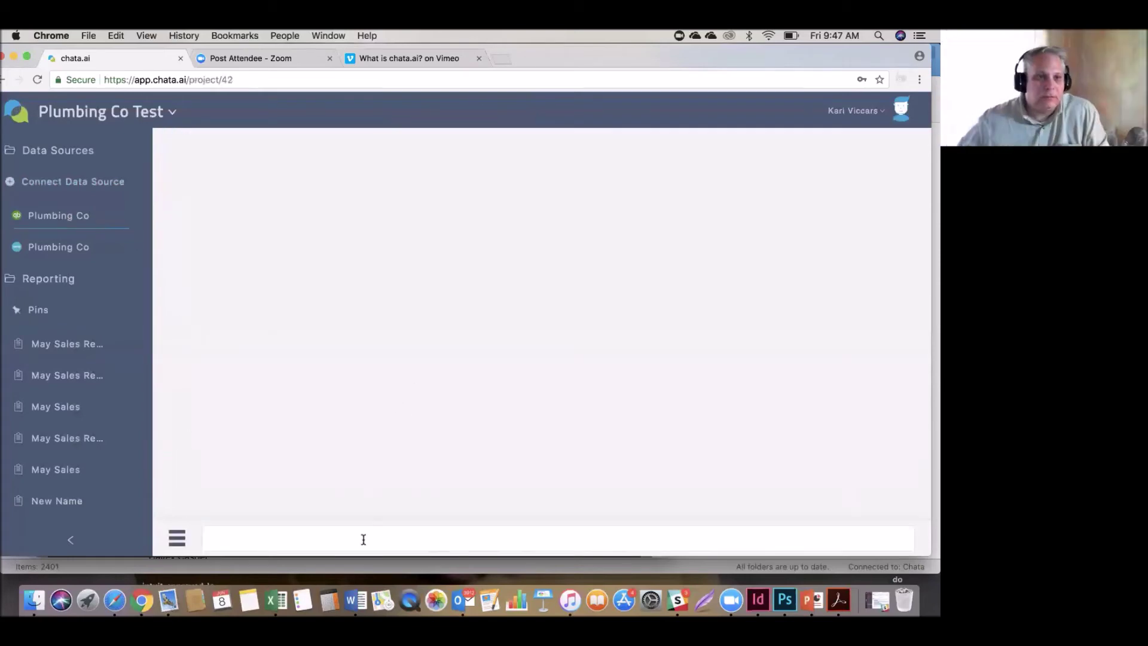
pyautogui.click(333, 545)
pyautogui.write('all')
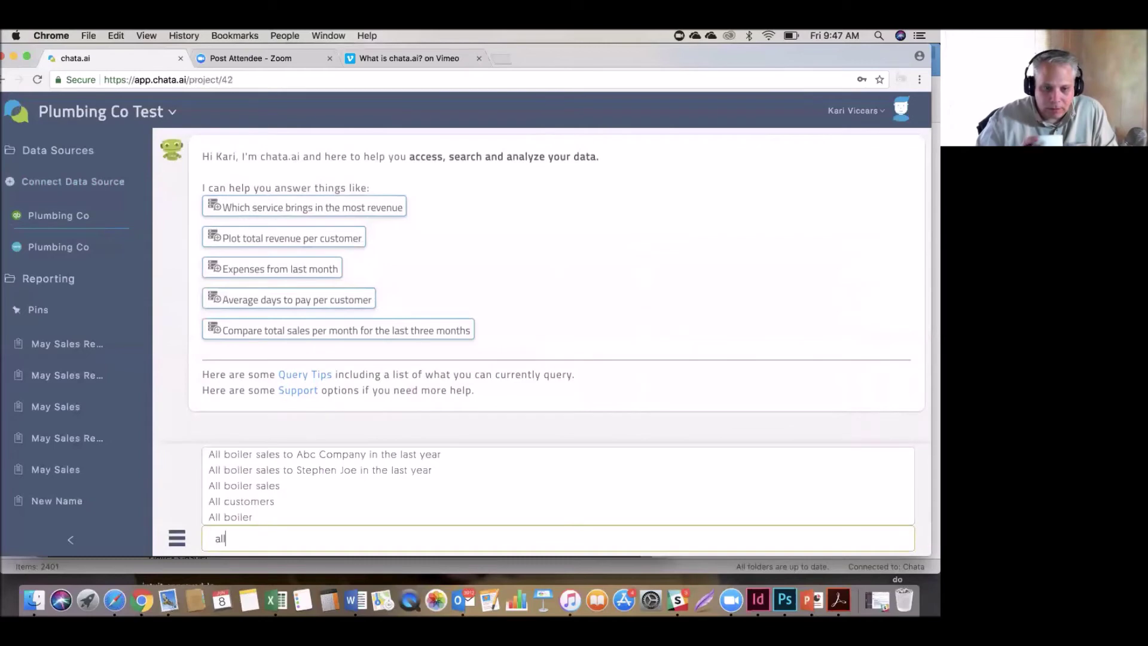
pyautogui.write(' sales per ')
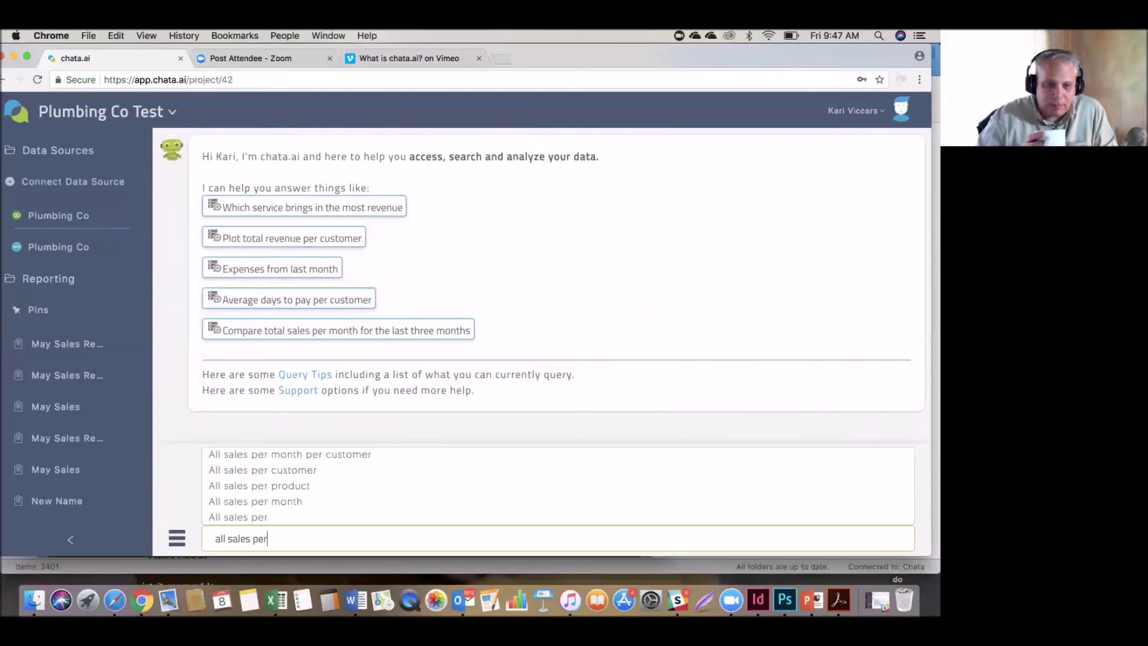
pyautogui.write('produc')
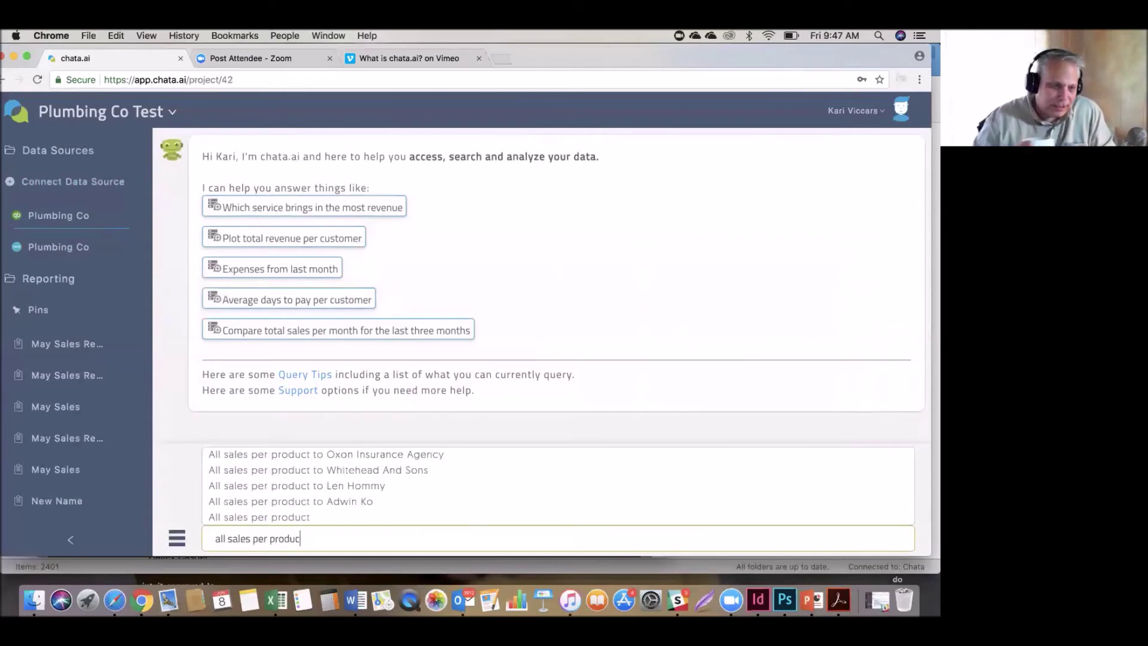
pyautogui.write('t to bill')
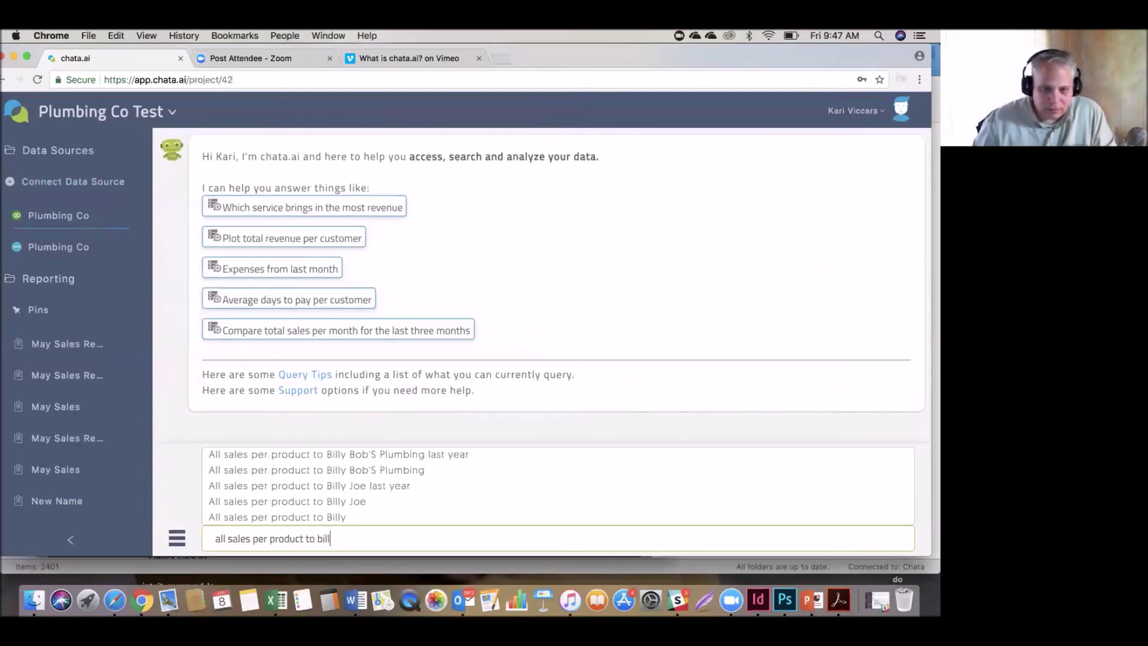
pyautogui.write('y joe')
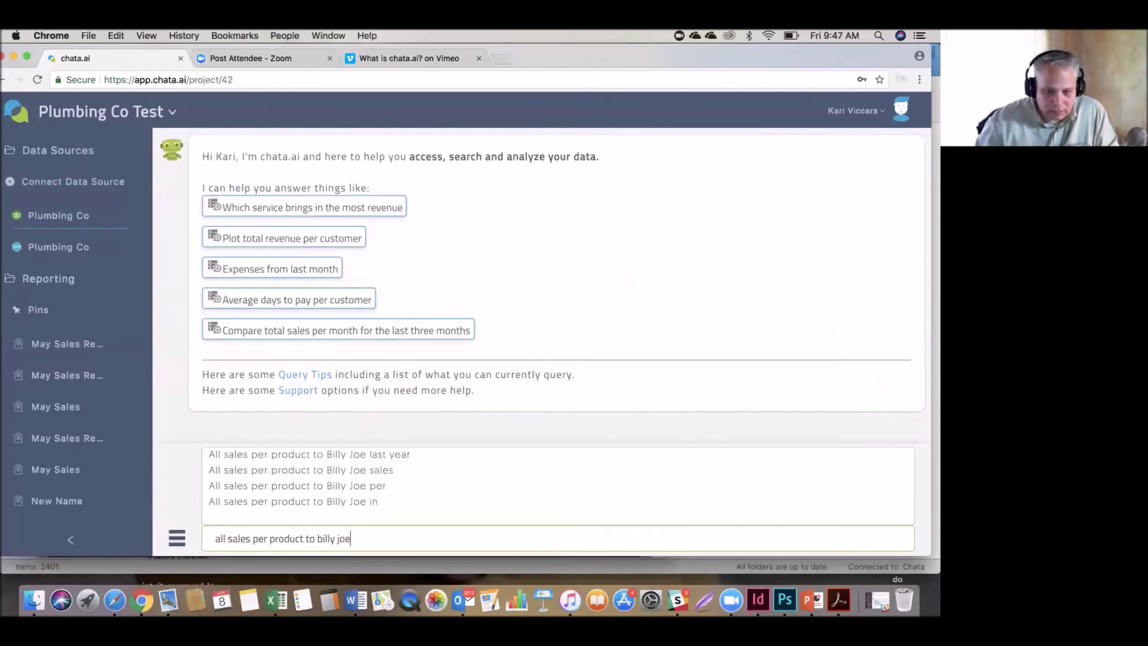
pyautogui.press('Return')
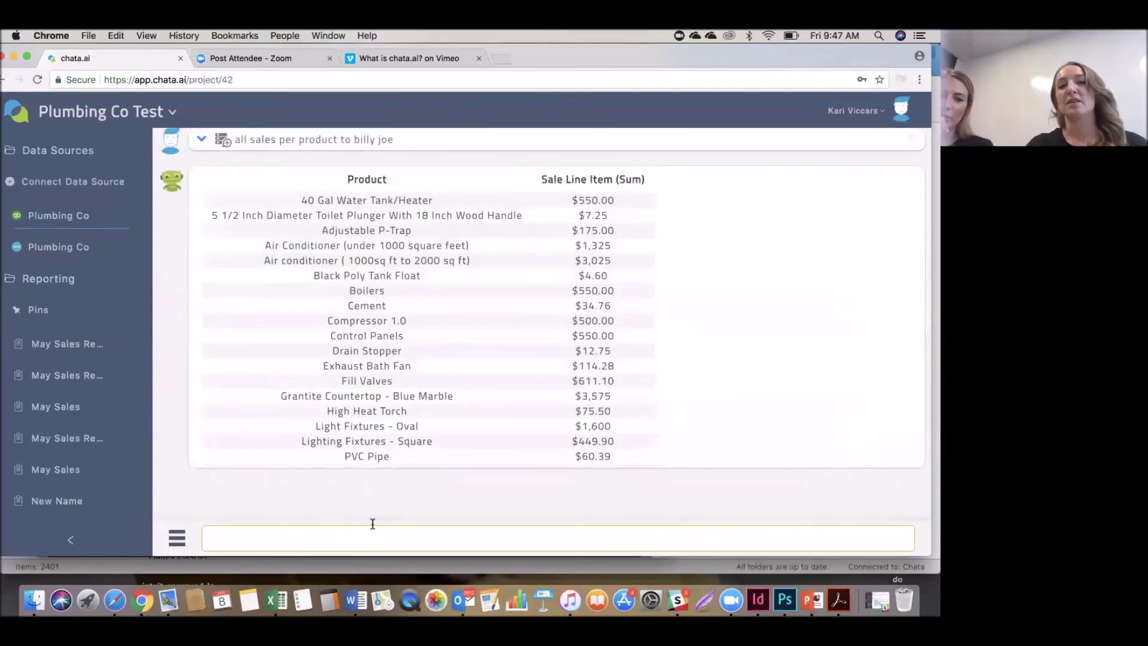
# Drill into the Boilers row to see its $550.00 sale line item.
pyautogui.moveTo(462, 425)
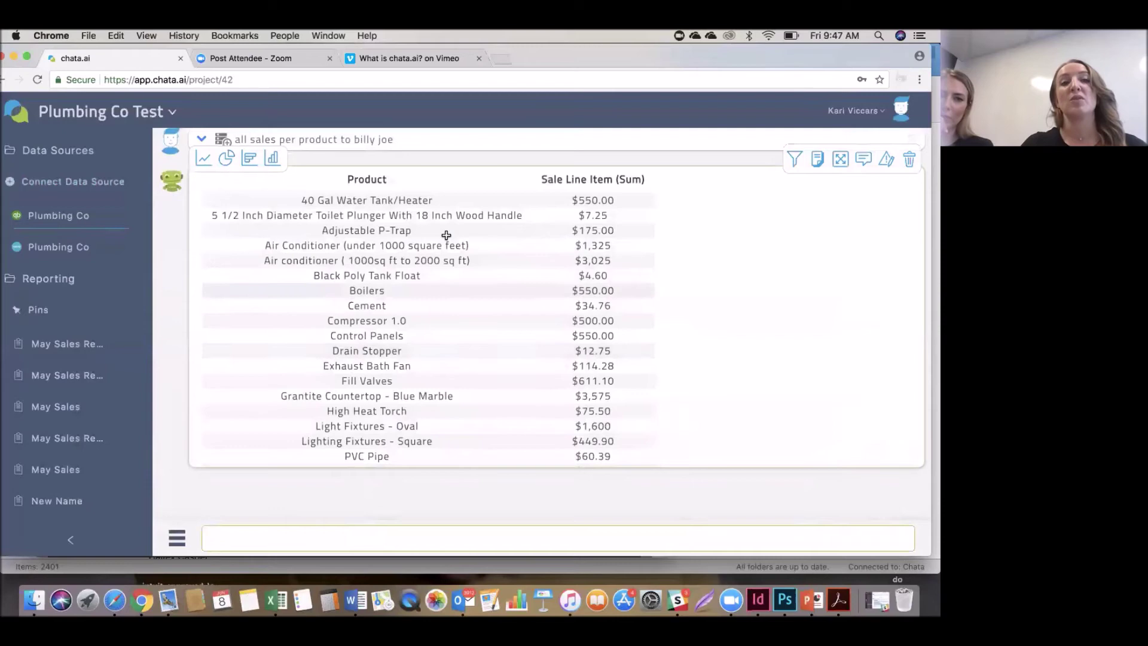
pyautogui.scroll(-2, 428, 203)
pyautogui.scroll(2, 428, 203)
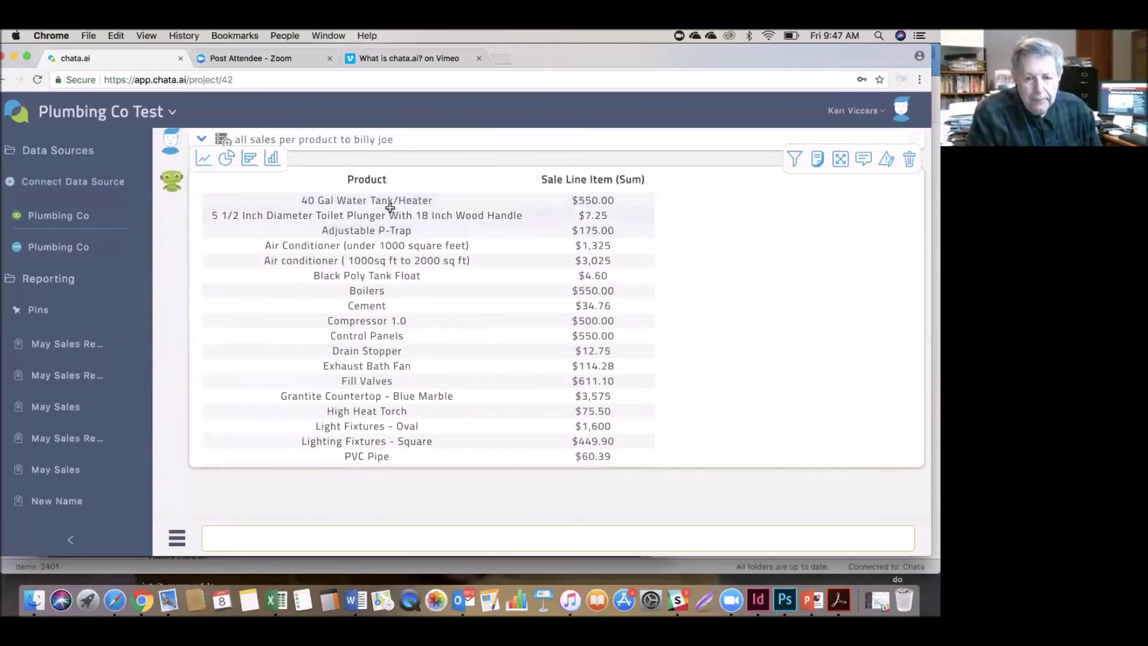
pyautogui.click(369, 289)
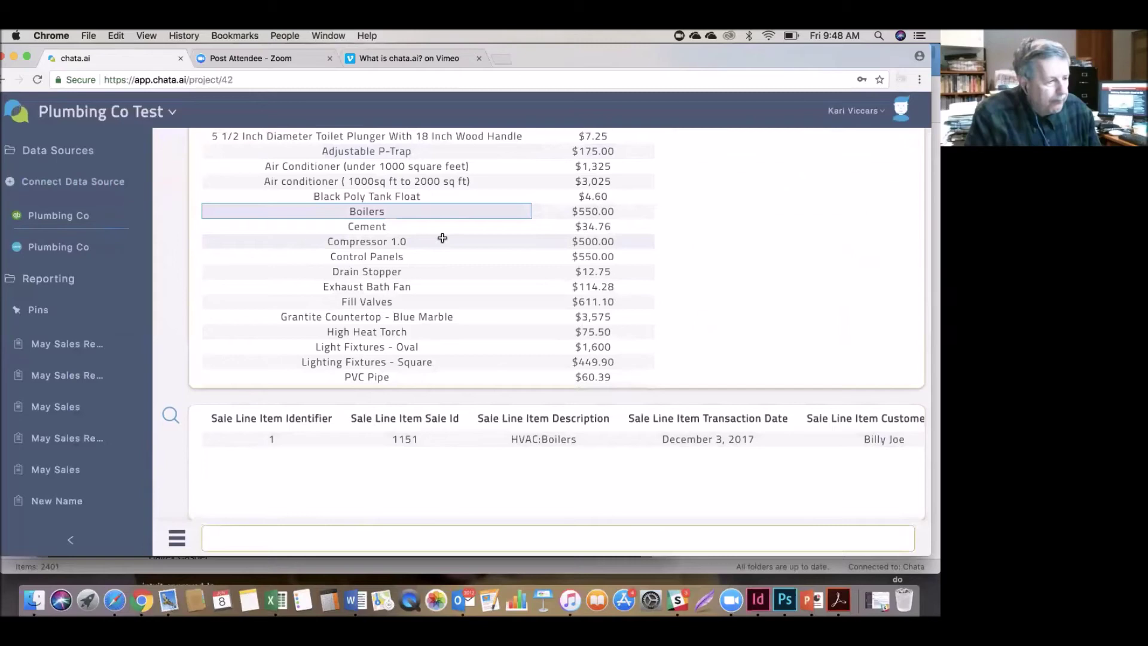
pyautogui.scroll(5, 391, 384)
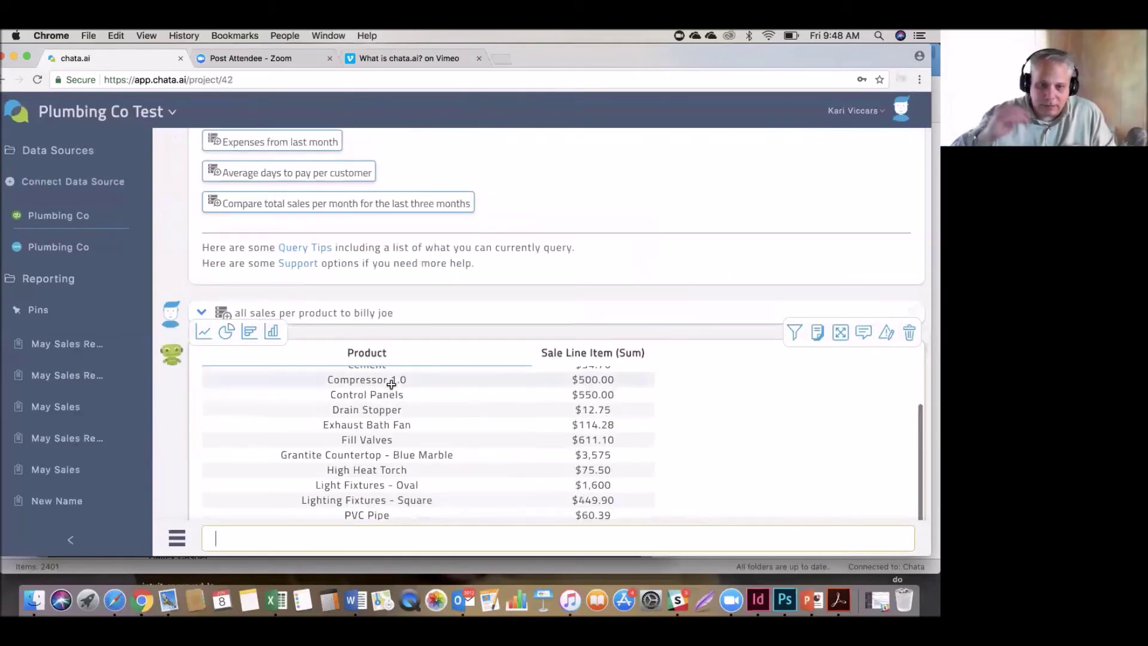
# Ask for all sales per product per month to the customer, returning two 473 Ml Abs Cement lines.
pyautogui.write('all sale')
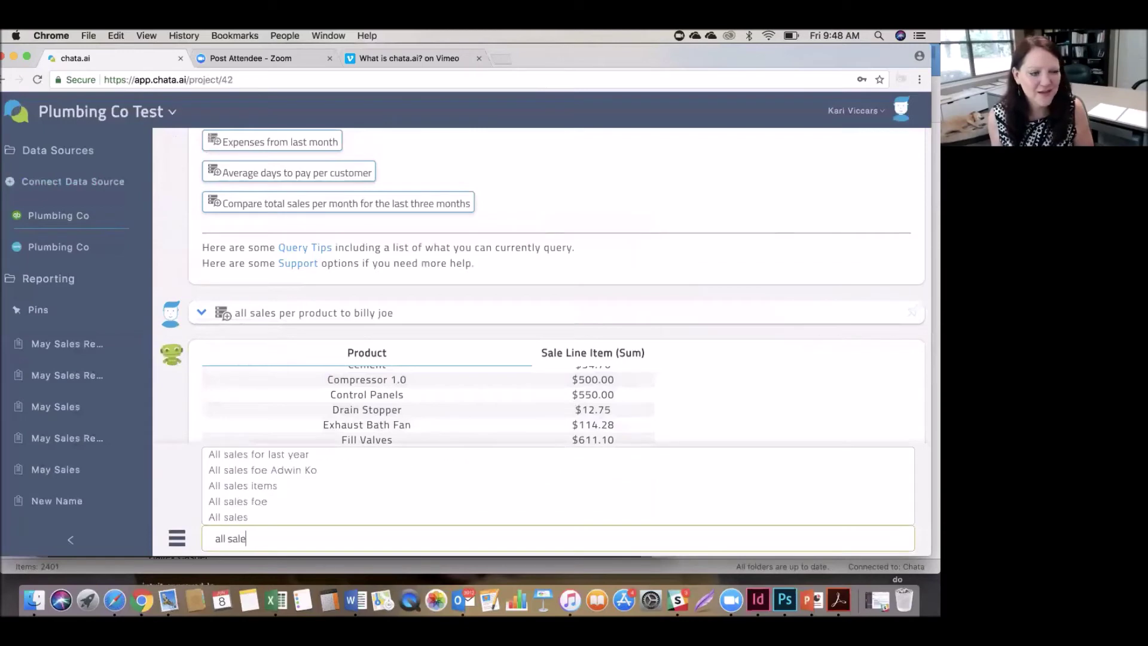
pyautogui.write('s per')
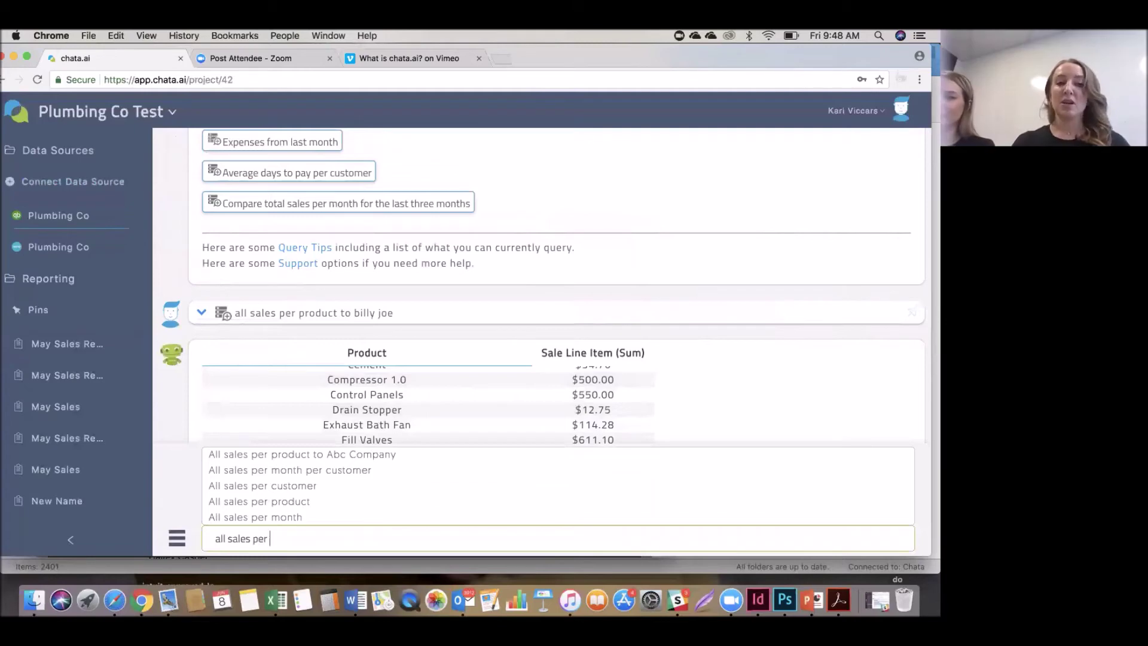
pyautogui.write(' p')
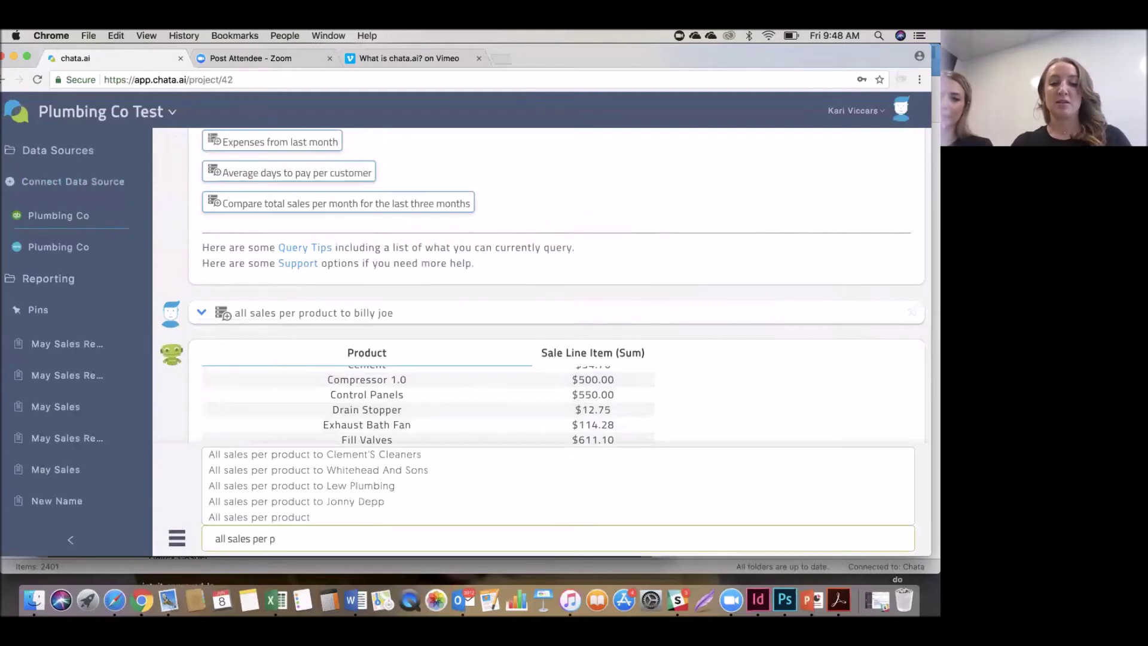
pyautogui.write('roduct')
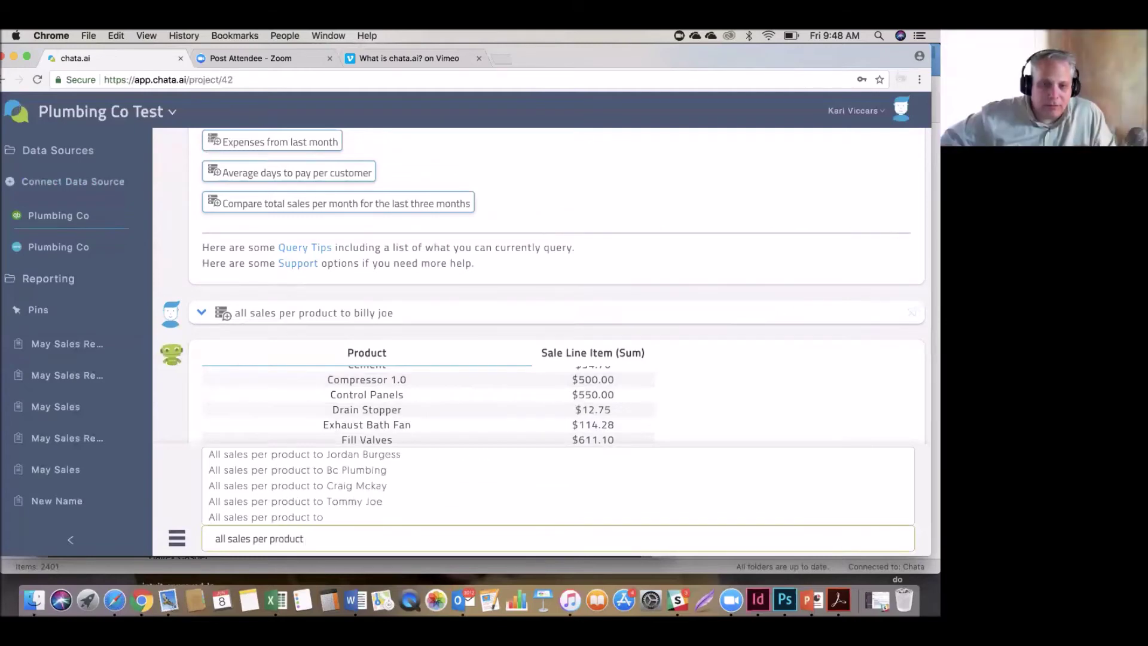
pyautogui.write(' per')
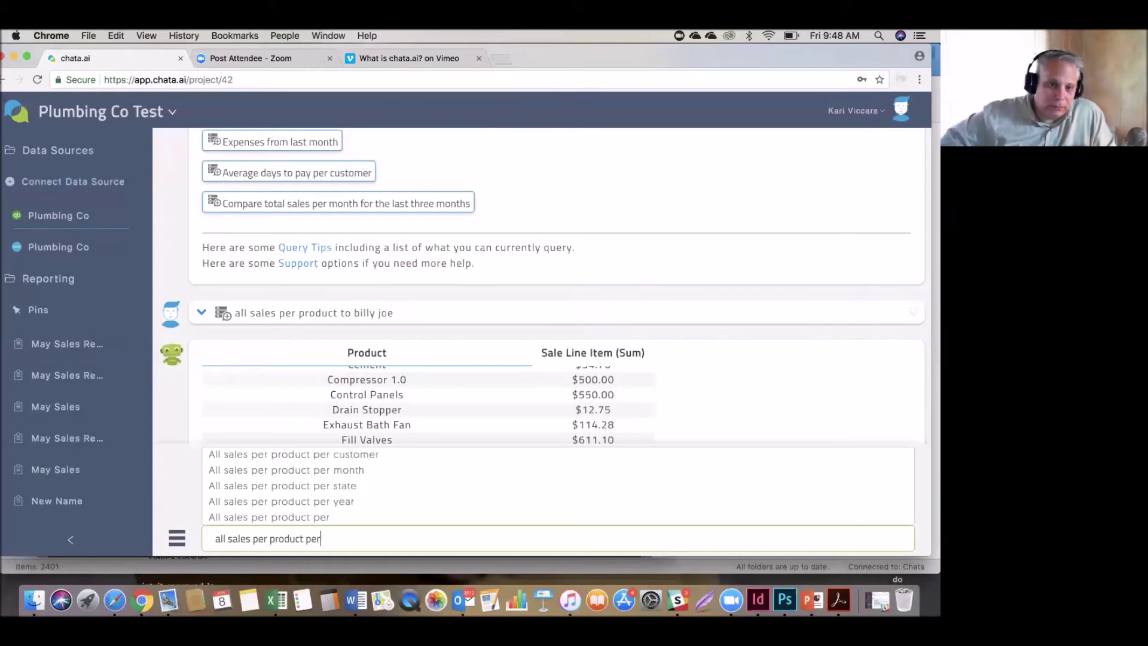
pyautogui.write(' month t')
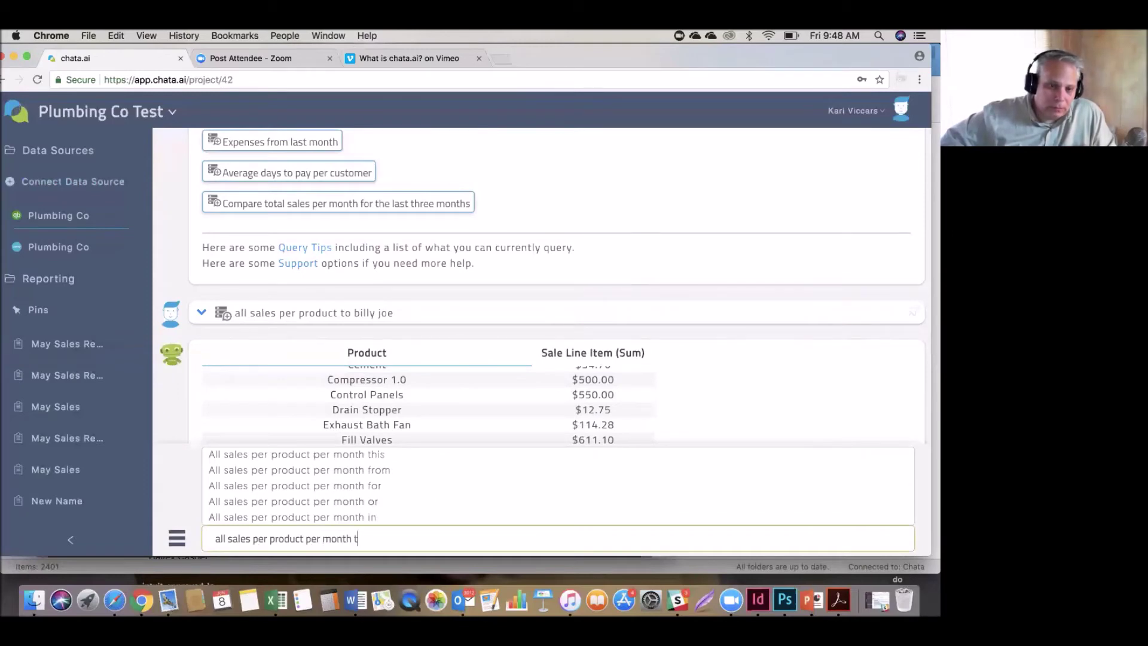
pyautogui.write('o billy joe')
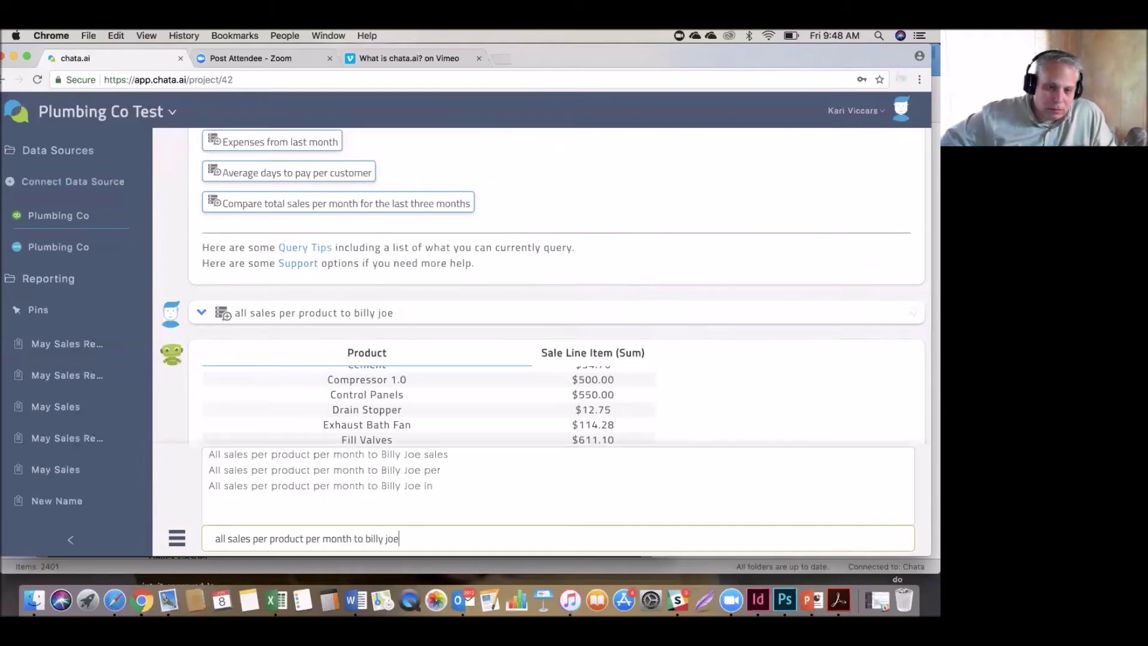
pyautogui.press('Return')
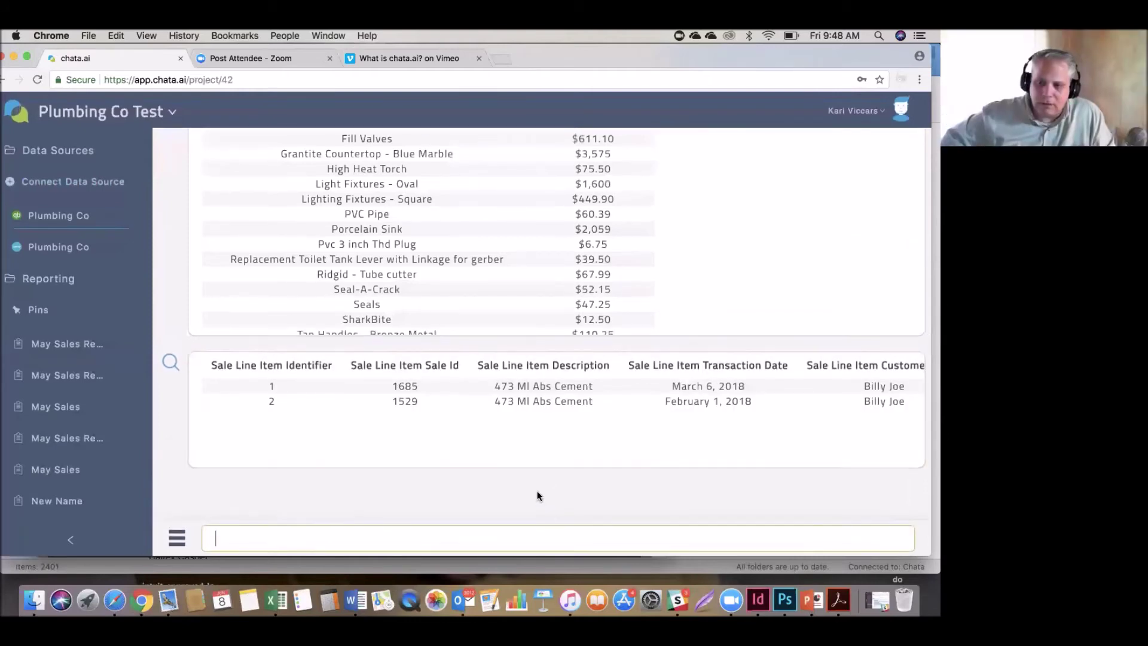
pyautogui.scroll(5, 539, 495)
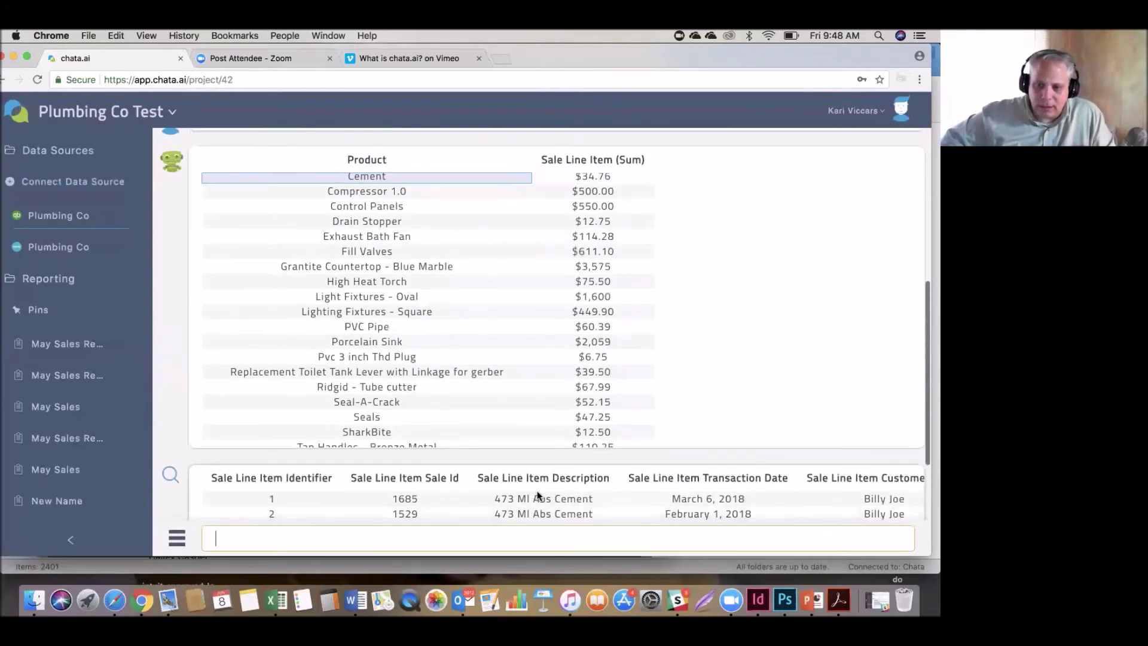
pyautogui.scroll(-5, 539, 495)
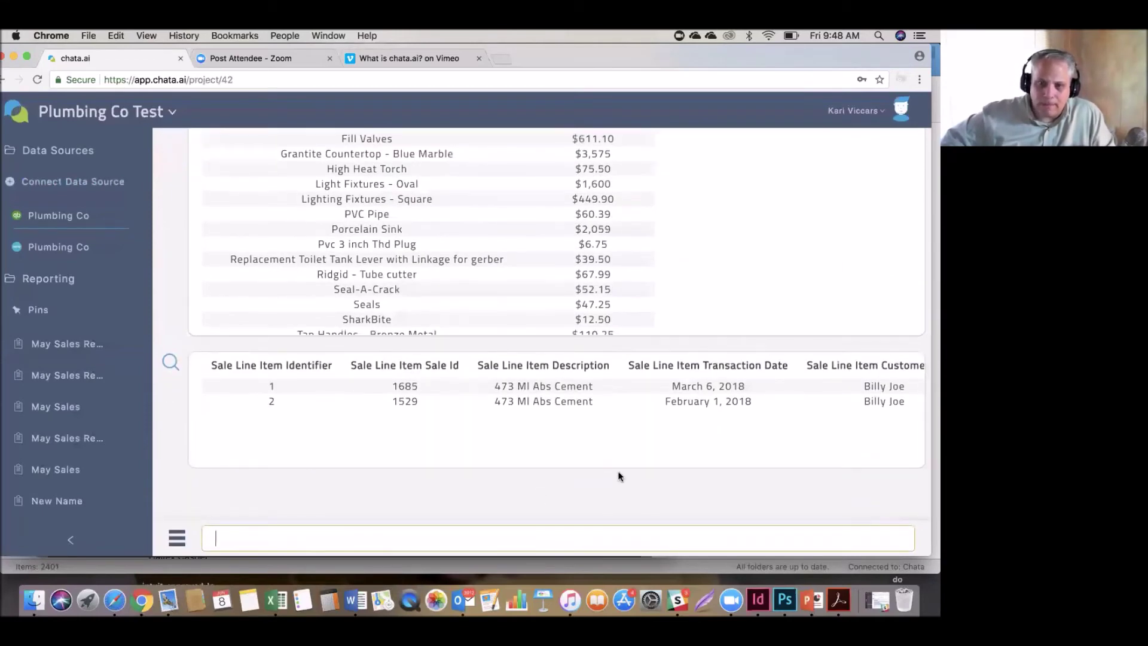
pyautogui.scroll(2, 618, 472)
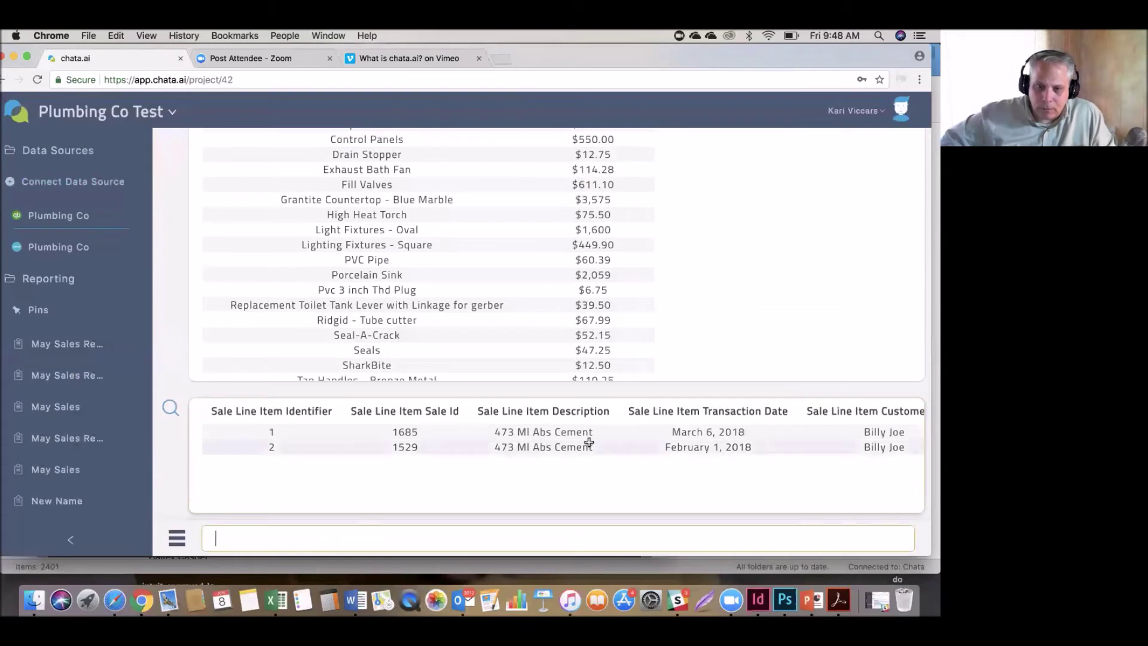
pyautogui.scroll(1, 589, 442)
pyautogui.hscroll(1, 589, 442)
pyautogui.hscroll(3, 589, 443)
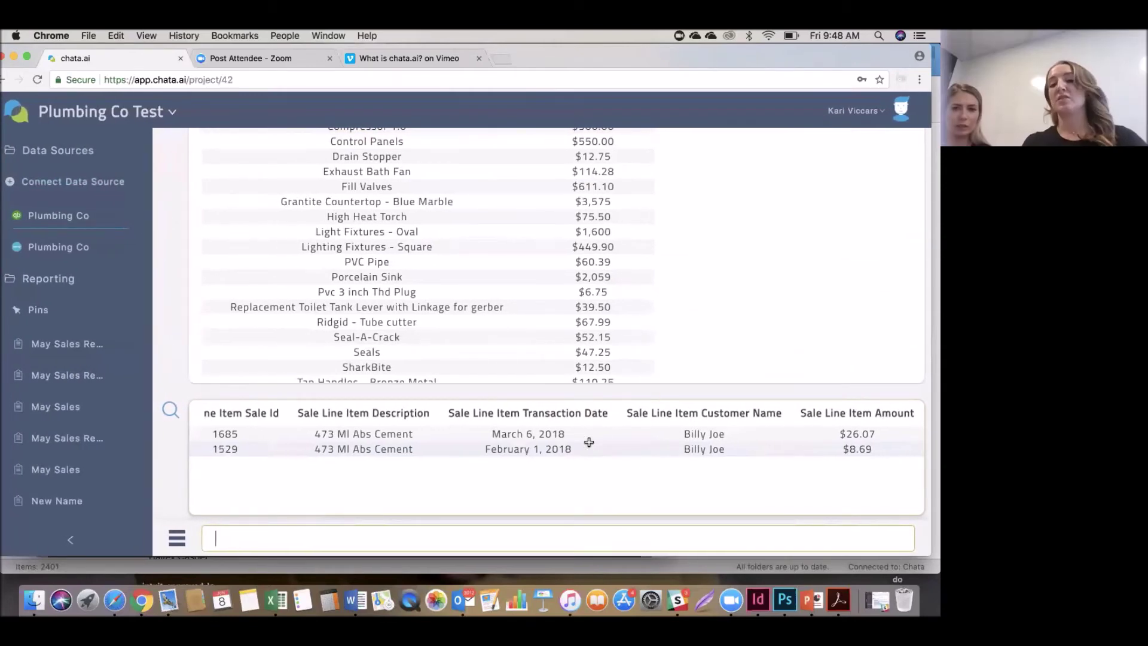
pyautogui.hscroll(-2, 589, 439)
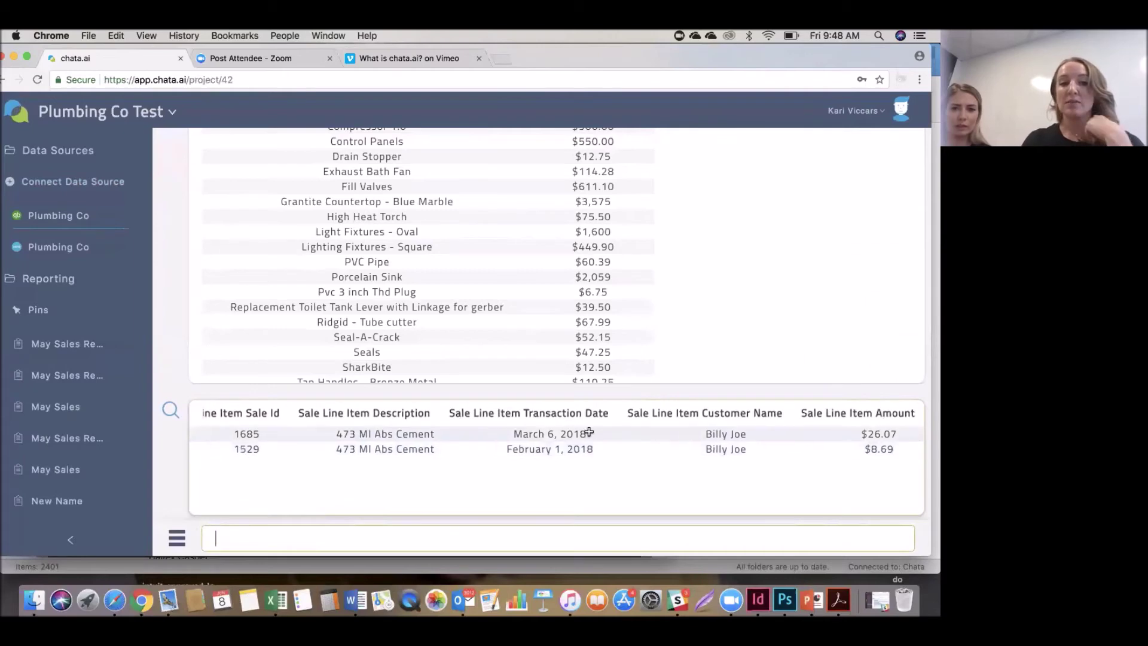
pyautogui.hscroll(-5, 589, 431)
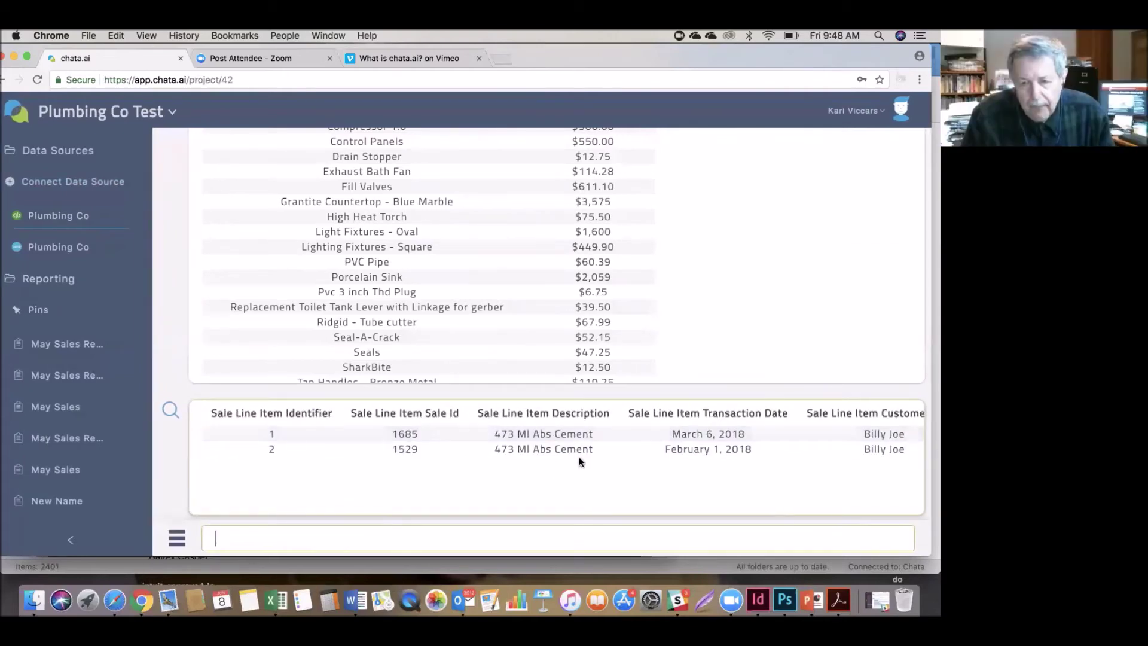
pyautogui.scroll(-2, 556, 464)
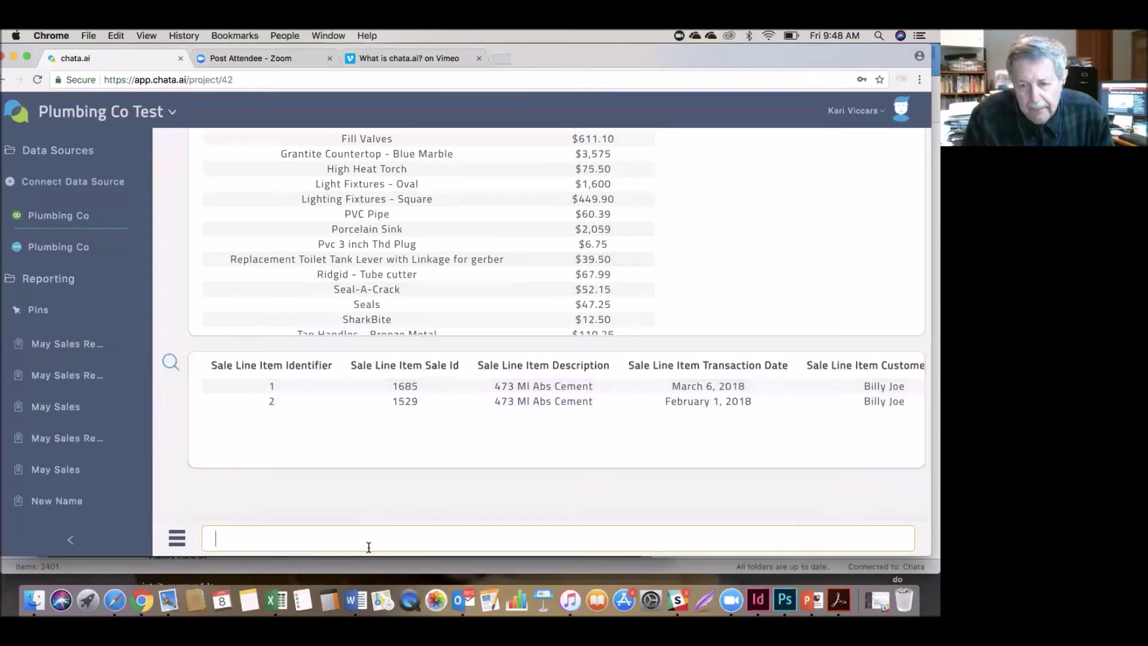
pyautogui.click(290, 536)
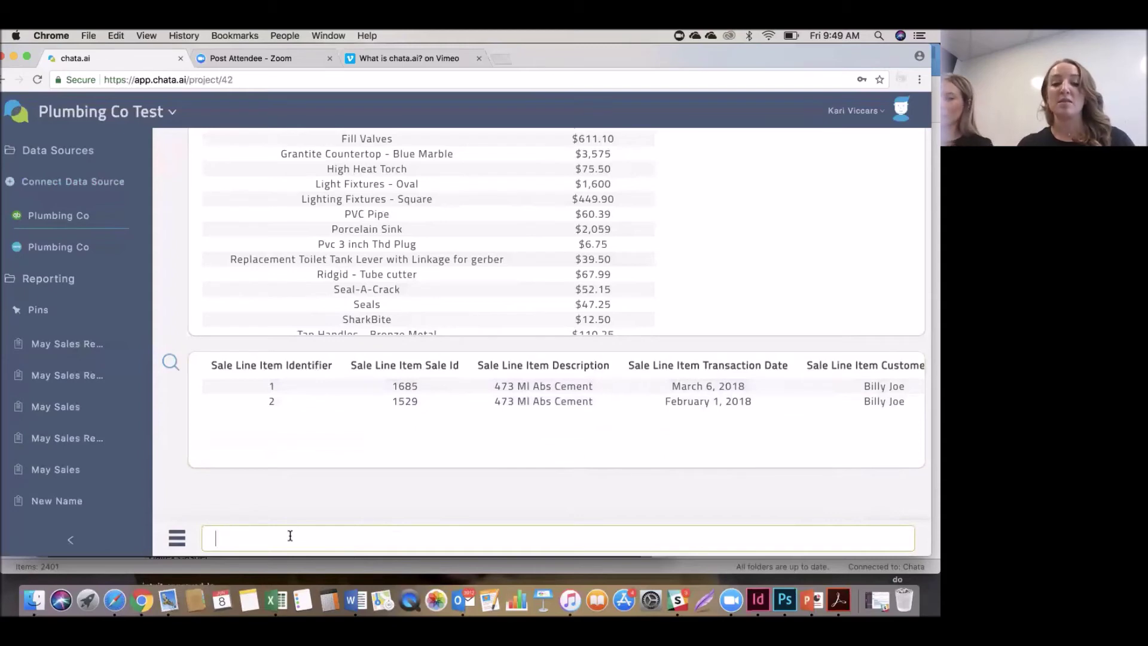
# Ask for all sales to the customer last month, fixing the 'tyo' typo, listing three May 2018 invoices.
pyautogui.write('all sale')
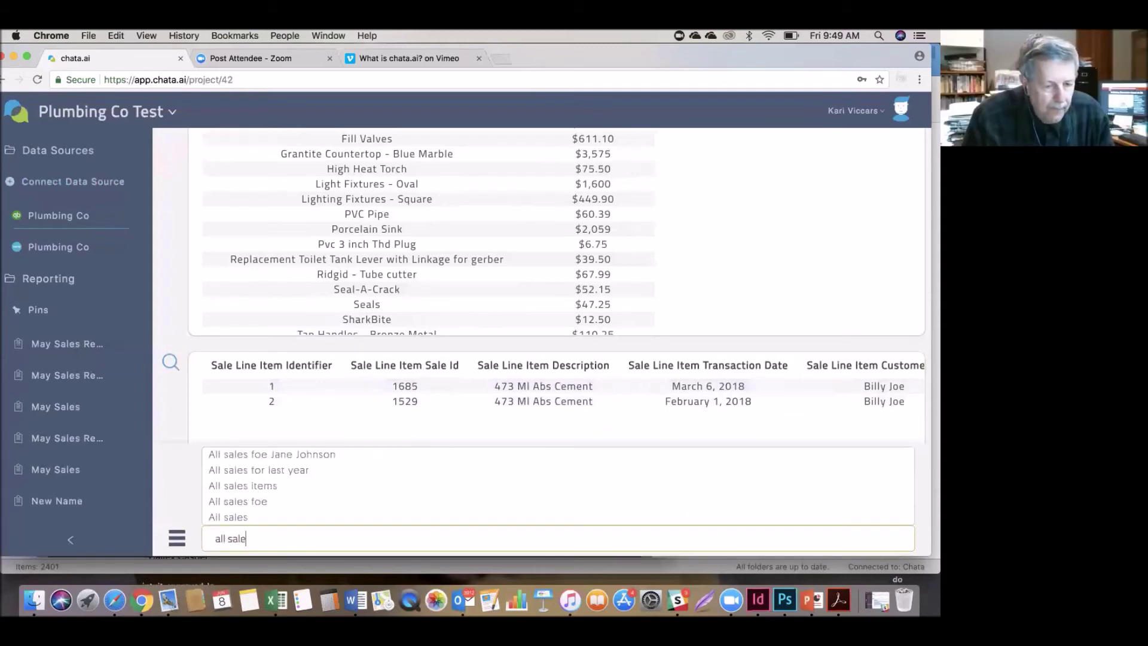
pyautogui.write('s tyo')
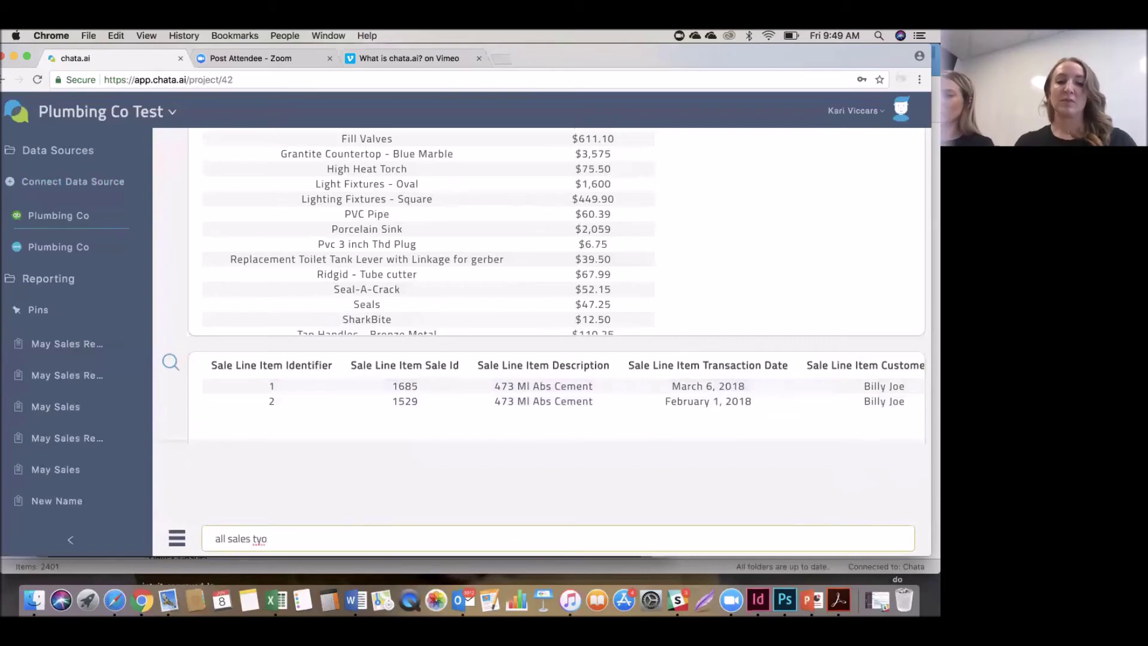
pyautogui.press('Left')
pyautogui.press('BackSpace')
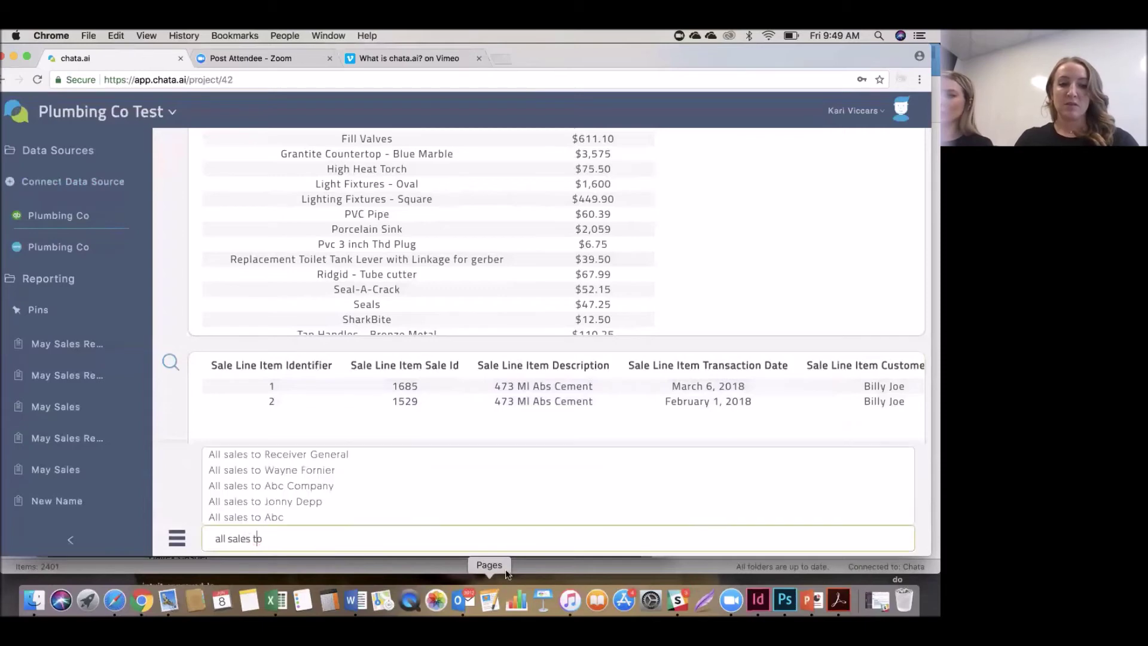
pyautogui.press('Right')
pyautogui.write('billy joe last month')
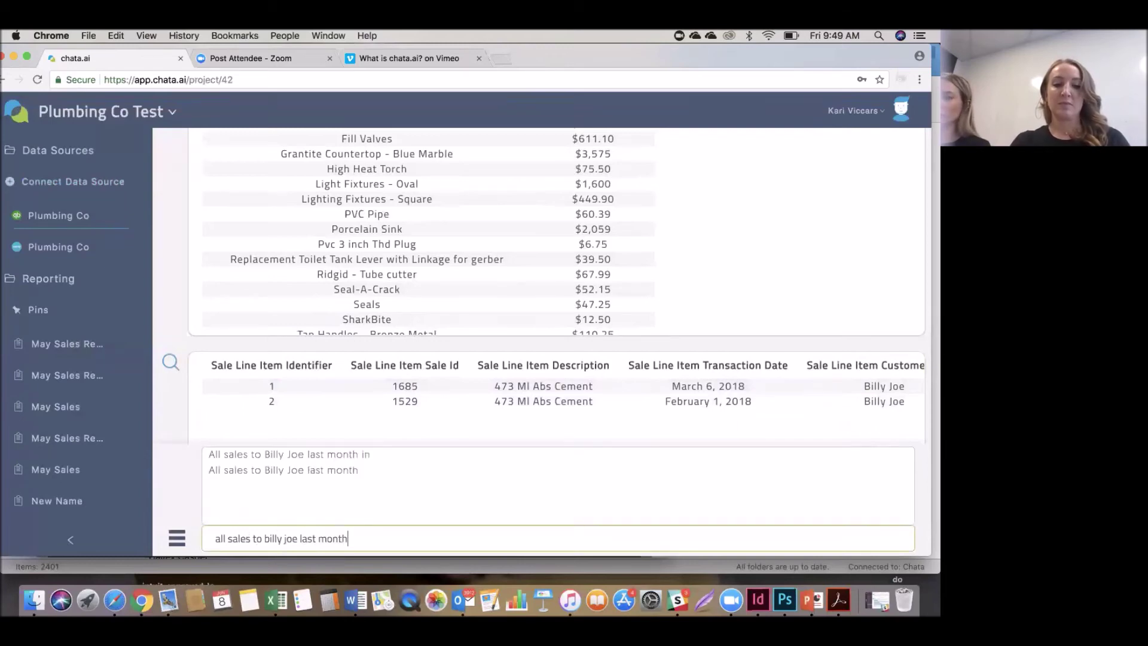
pyautogui.press('Return')
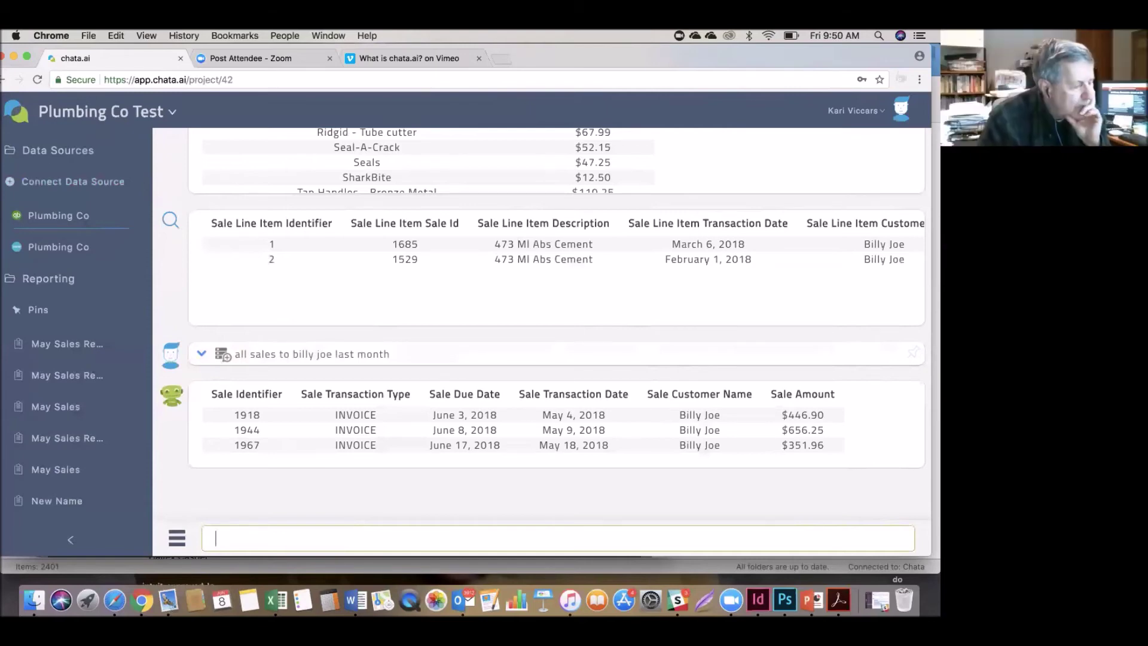
# Ask for all sales per product for the last four weeks, correcting the 'prodduct' typo.
pyautogui.write('all')
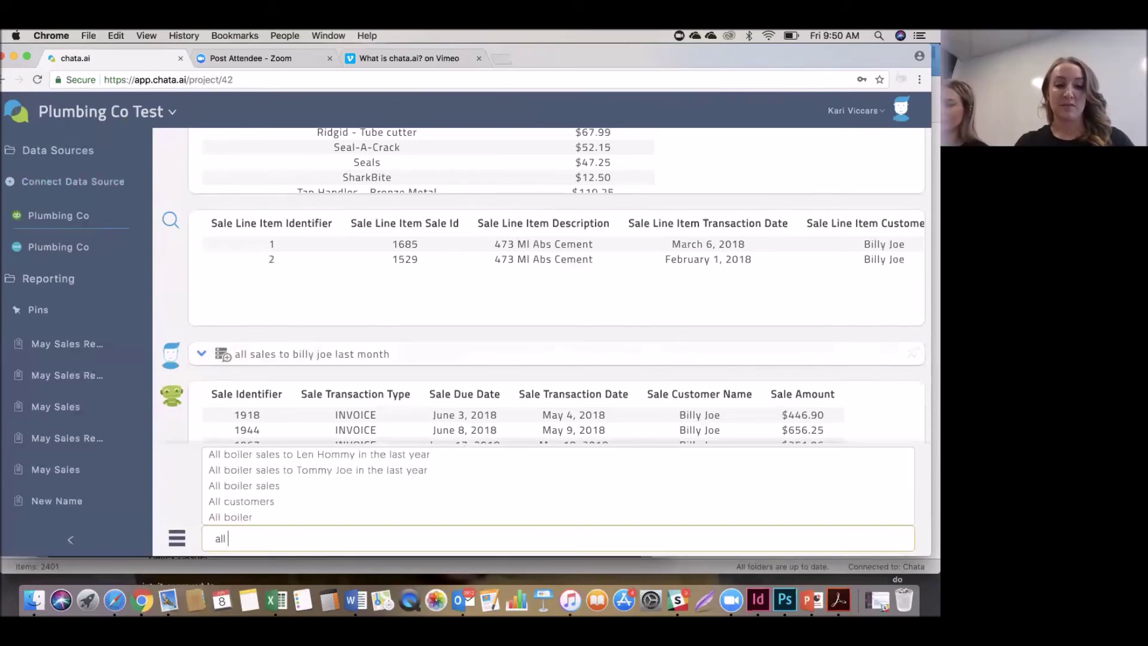
pyautogui.write(' sale')
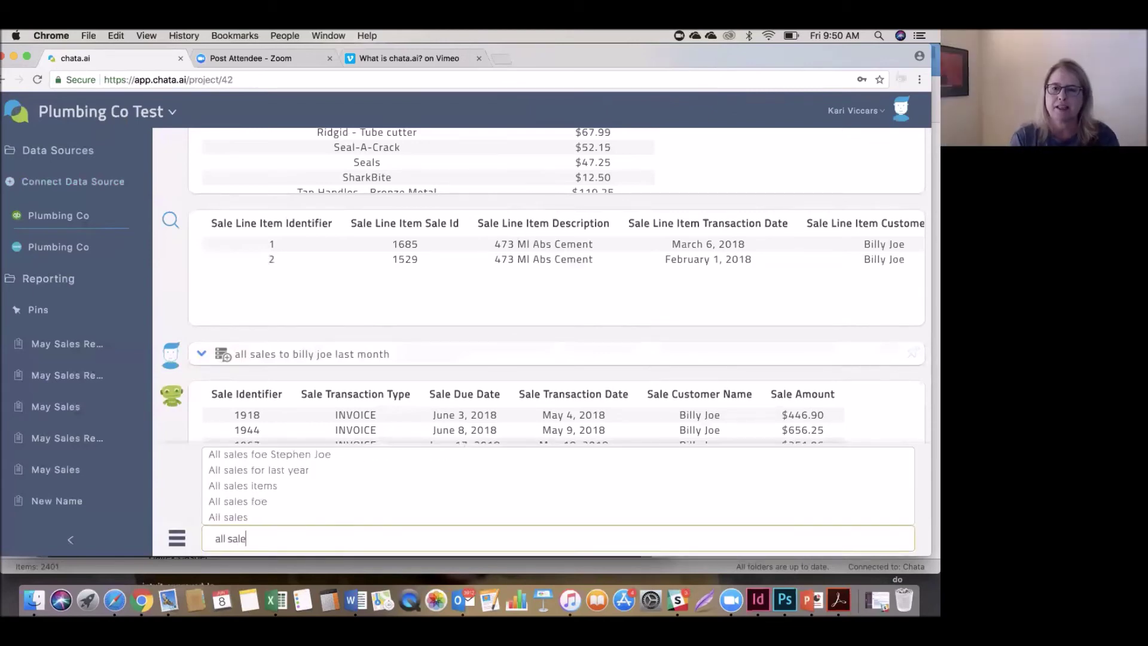
pyautogui.write('s for th')
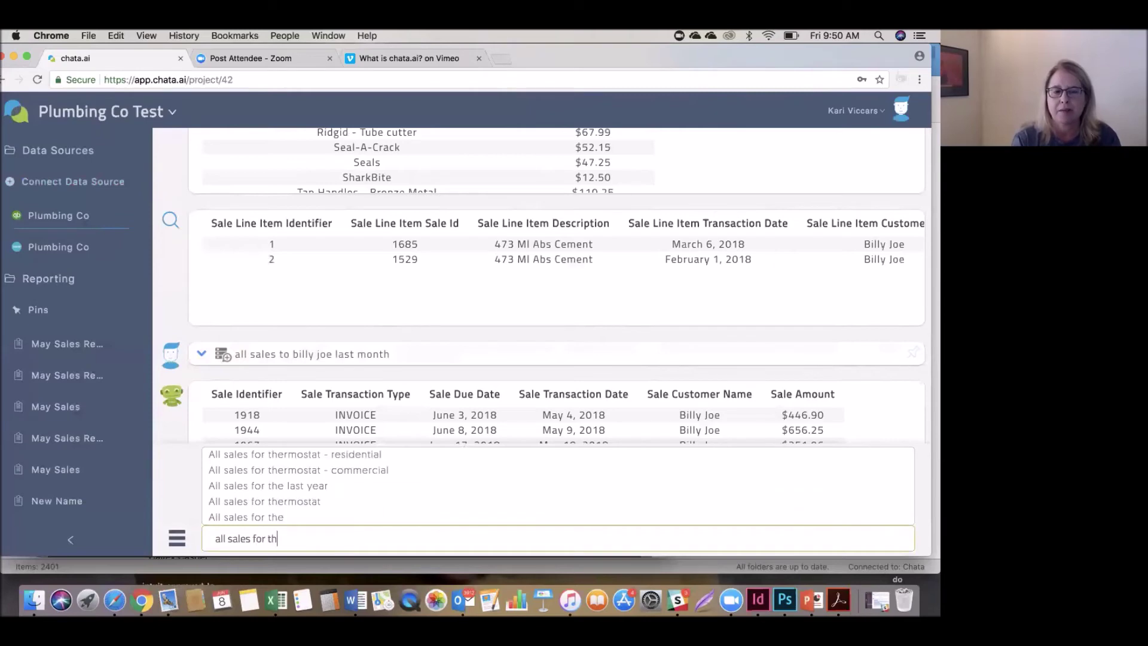
pyautogui.write('e last')
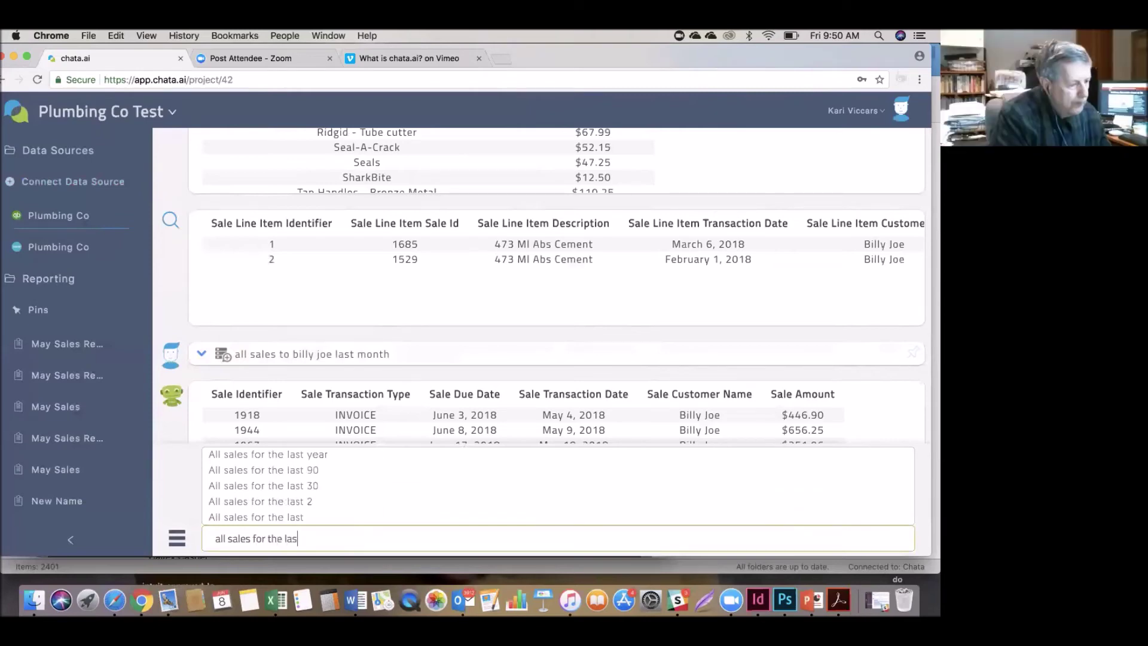
pyautogui.press('BackSpace')
pyautogui.press('BackSpace')
pyautogui.press('BackSpace')
pyautogui.press('BackSpace')
pyautogui.press('BackSpace')
pyautogui.press('BackSpace')
pyautogui.press('BackSpace')
pyautogui.press('BackSpace')
pyautogui.press('BackSpace')
pyautogui.press('BackSpace')
pyautogui.press('BackSpace')
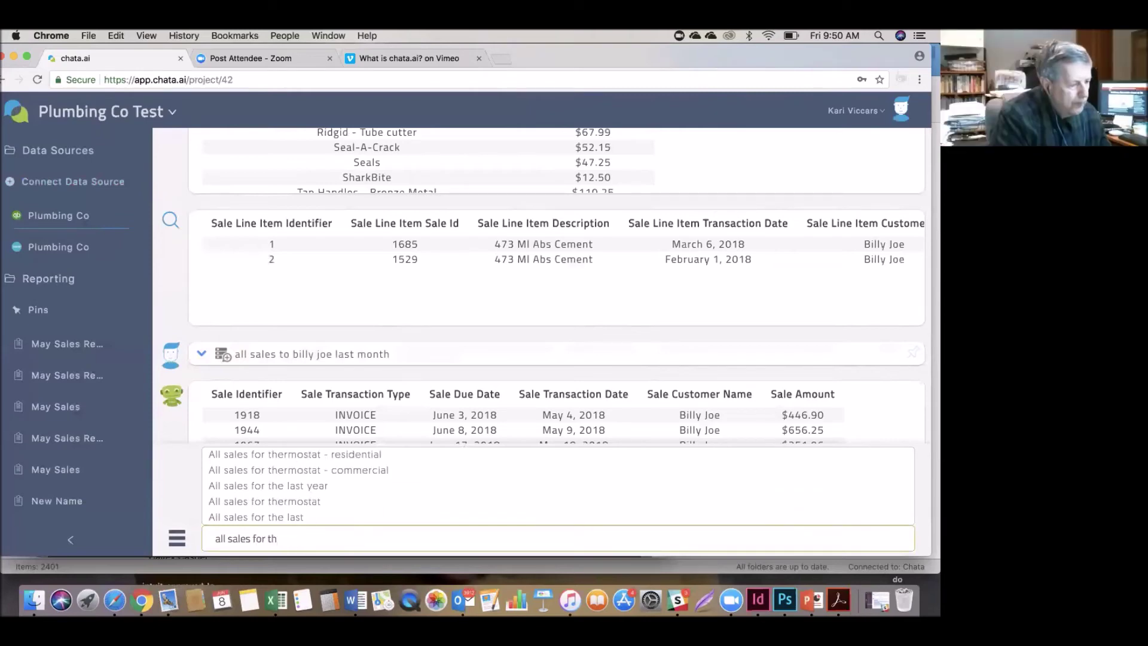
pyautogui.press('BackSpace')
pyautogui.write('per')
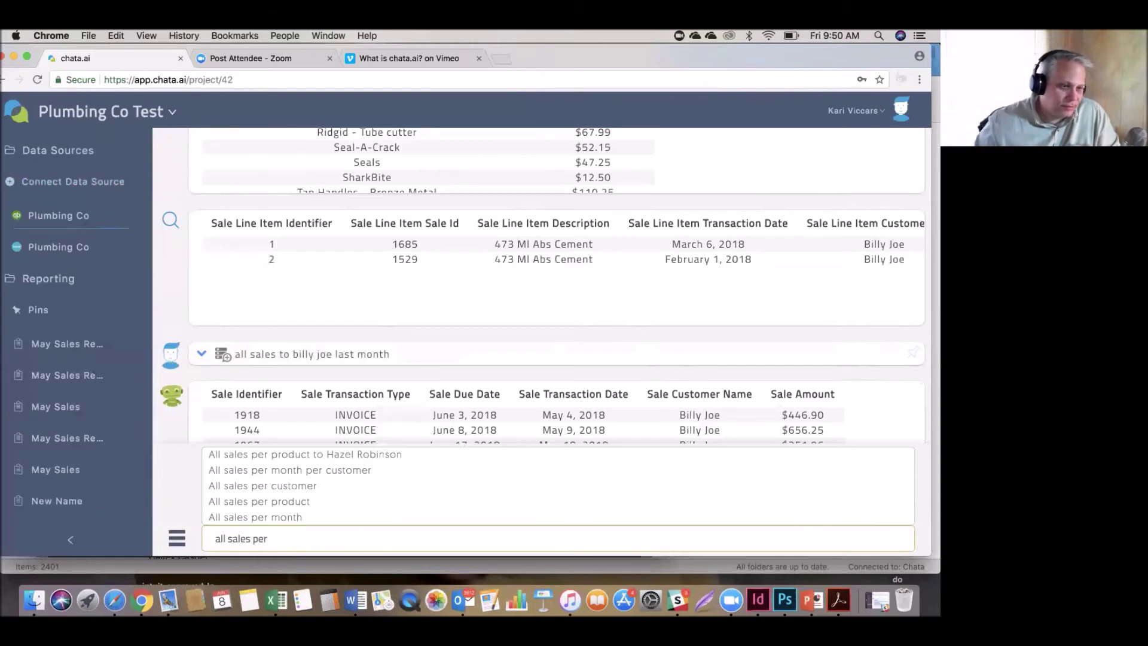
pyautogui.write(' pro')
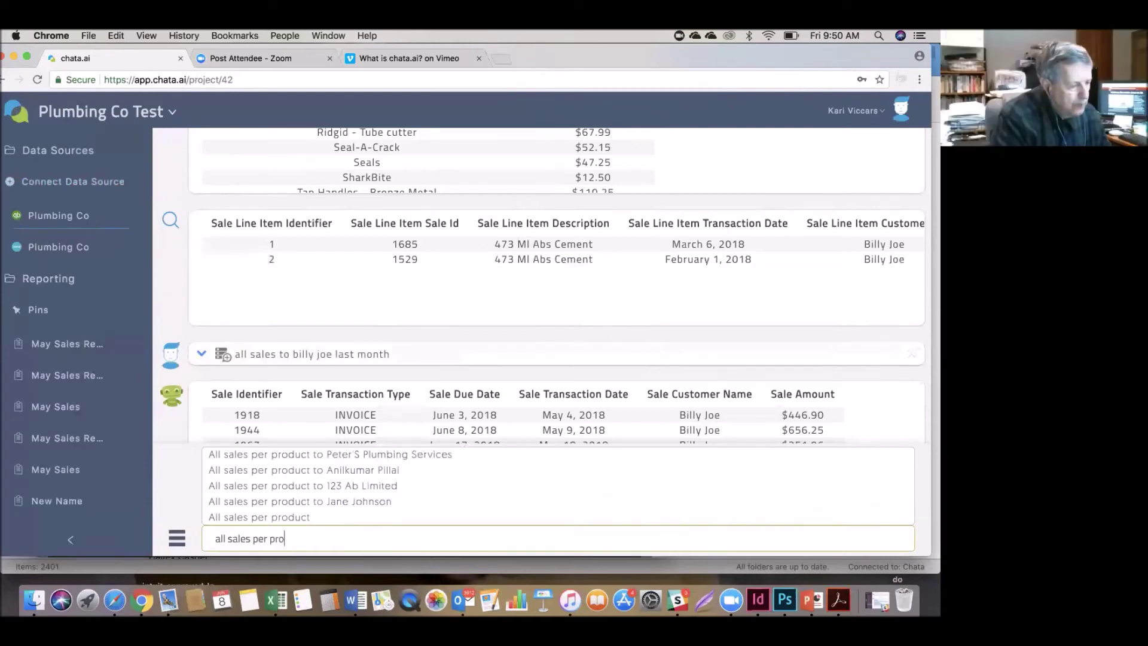
pyautogui.write('dduct for the ')
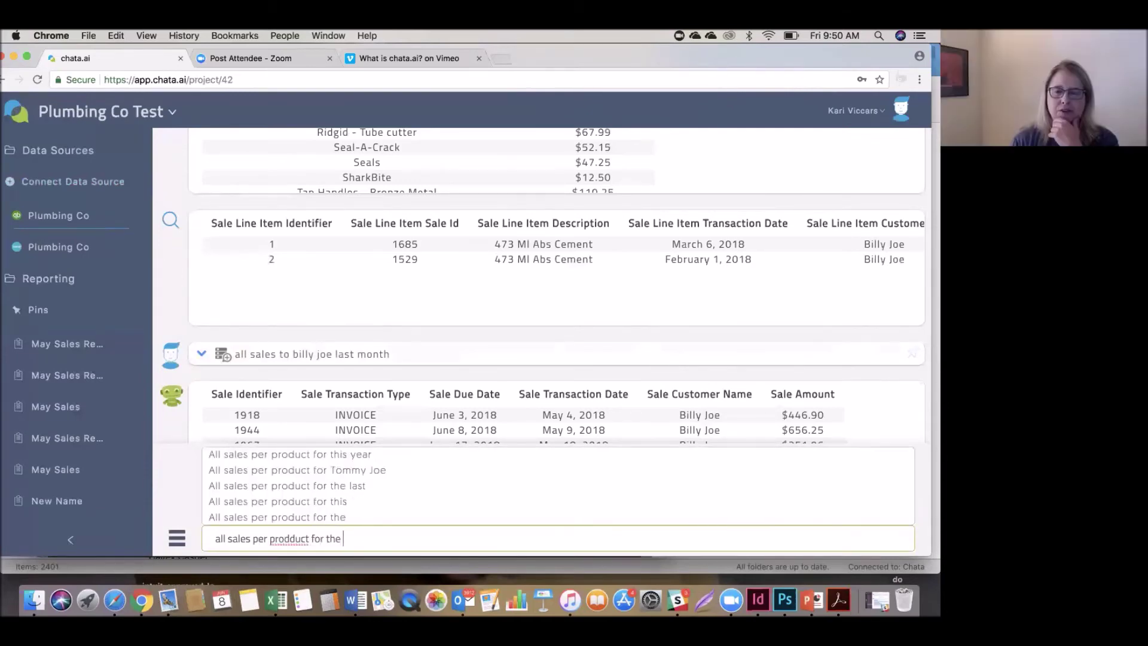
pyautogui.write('last four weeks')
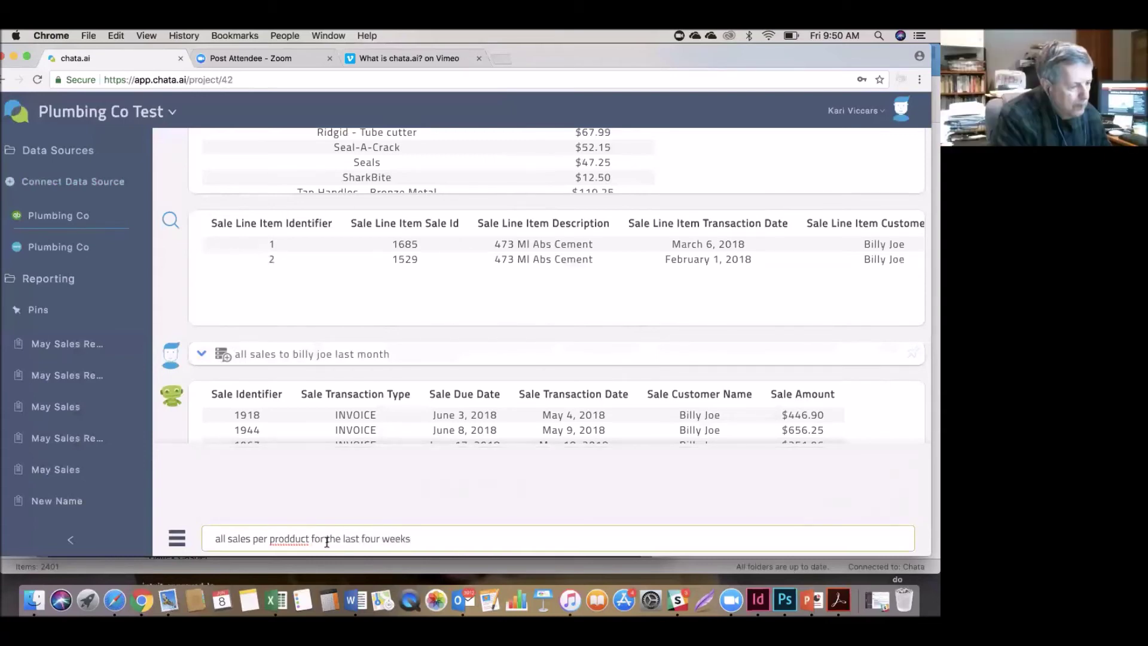
pyautogui.click(289, 541)
pyautogui.press('BackSpace')
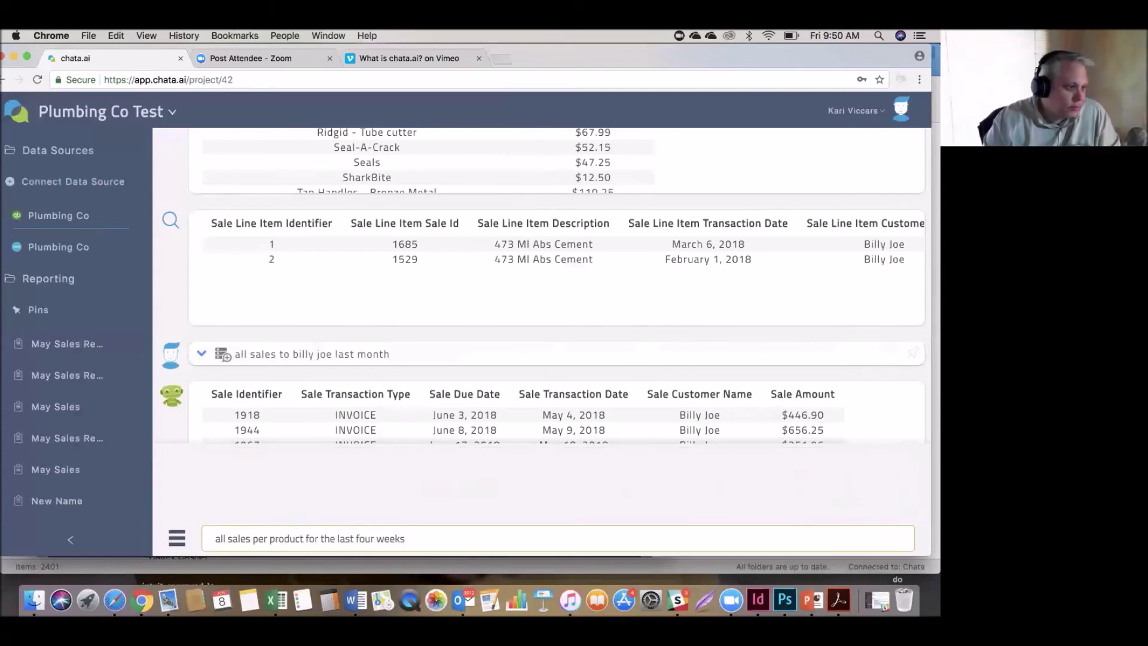
pyautogui.press('Return')
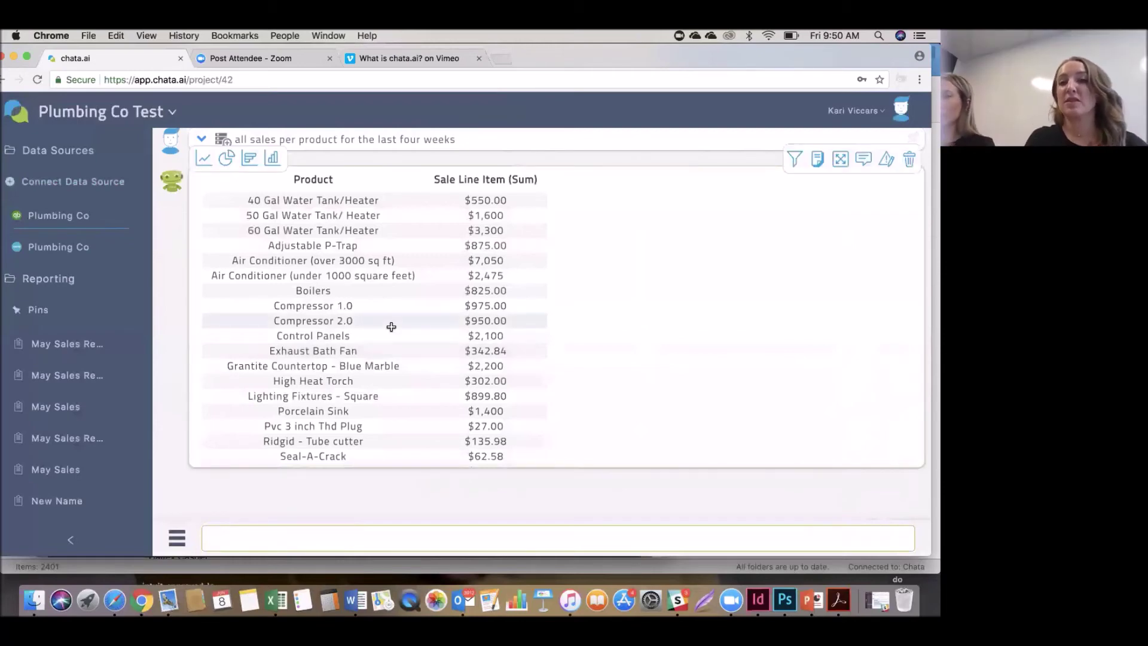
# Open the Report a Problem form for the answer and cancel it without sending.
pyautogui.scroll(1, 389, 325)
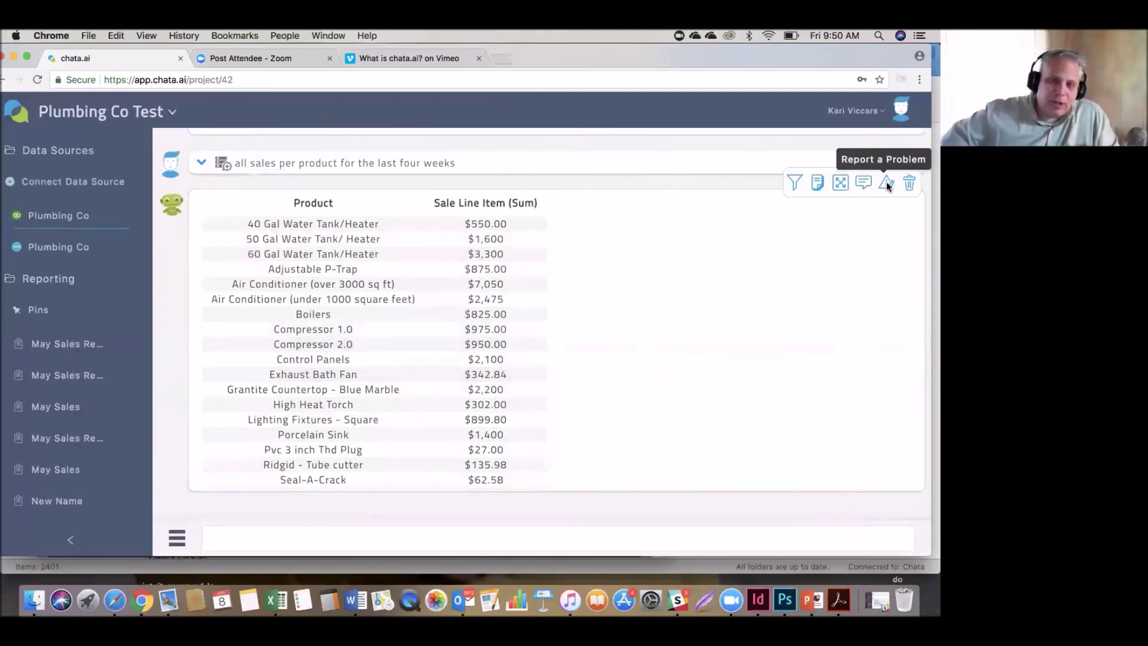
pyautogui.click(885, 182)
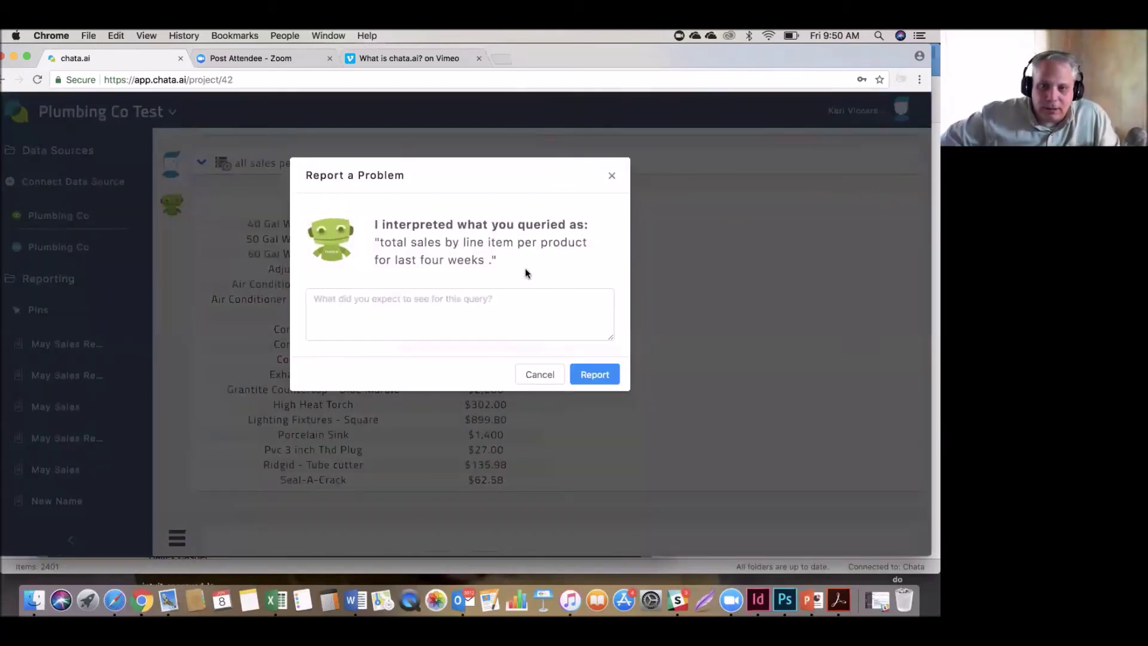
pyautogui.click(613, 176)
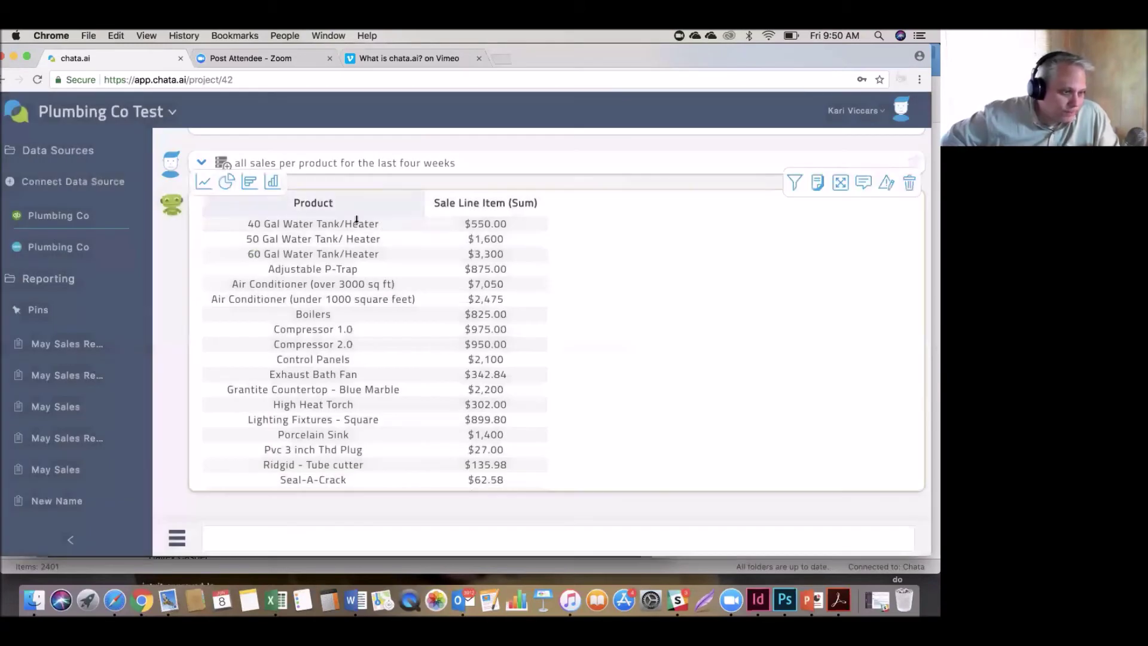
# Drill into 40 Gal Water Tank/Heater to see its single $550.00 sale on May 14, 2018.
pyautogui.click(345, 223)
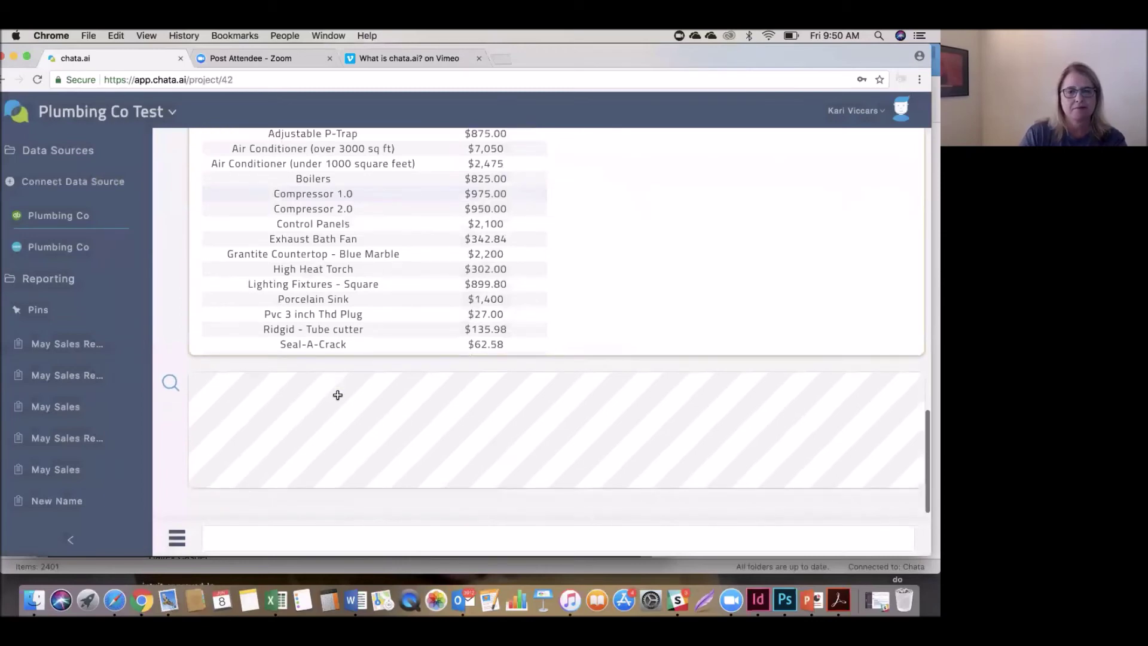
pyautogui.scroll(3, 338, 394)
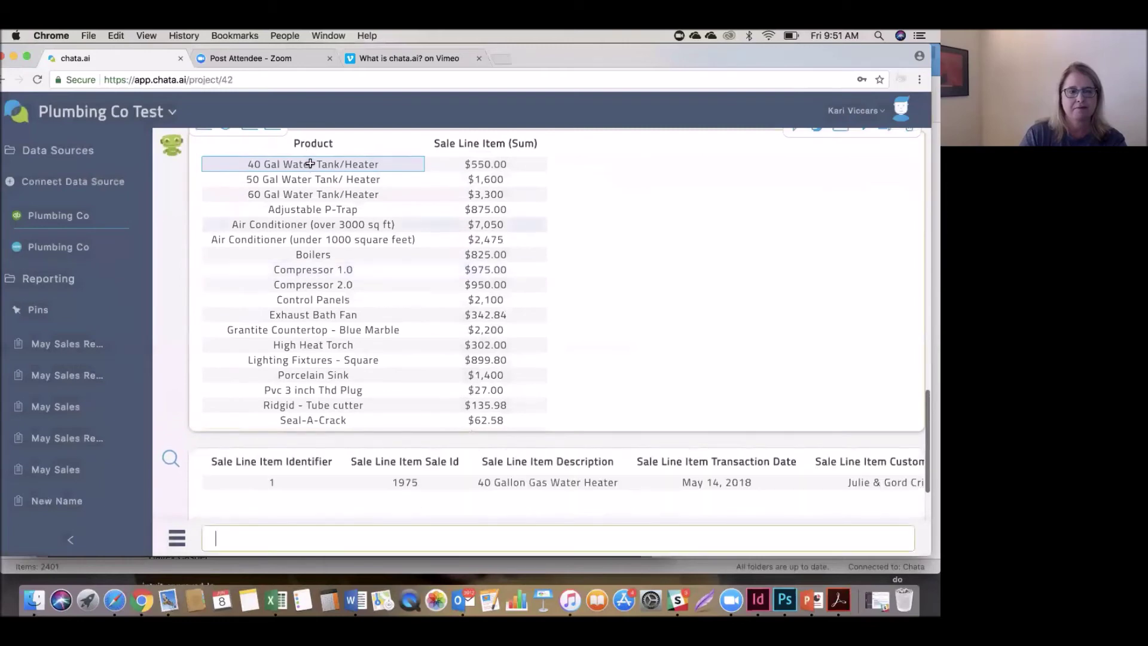
pyautogui.scroll(-2, 481, 361)
pyautogui.scroll(-3, 718, 489)
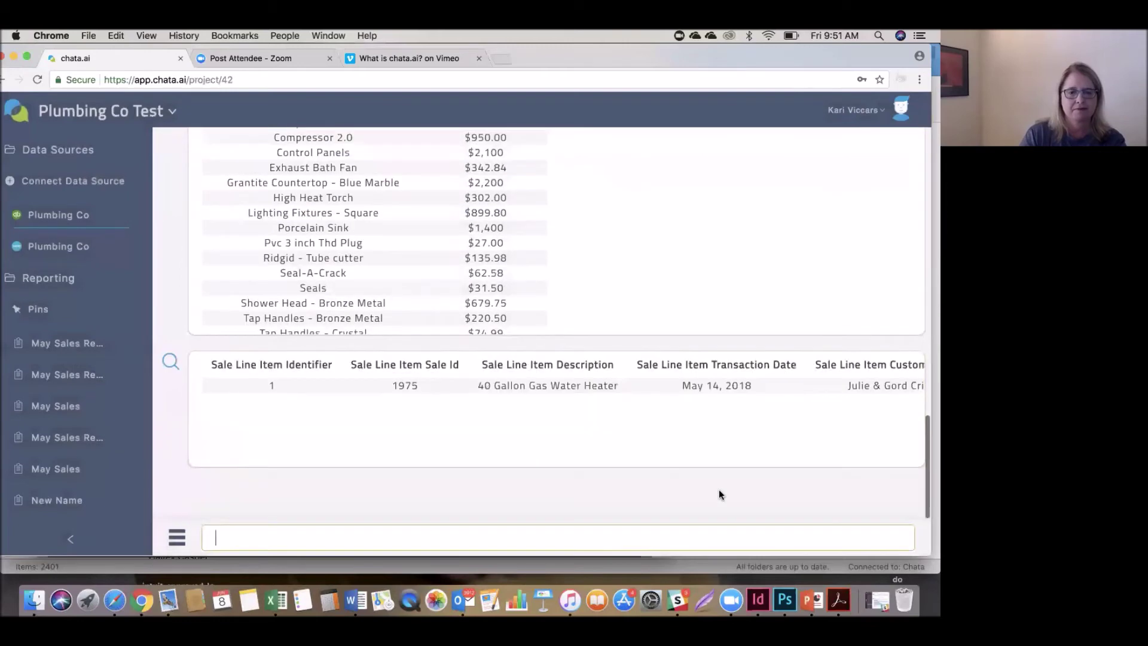
pyautogui.hscroll(3, 800, 418)
pyautogui.hscroll(3, 800, 419)
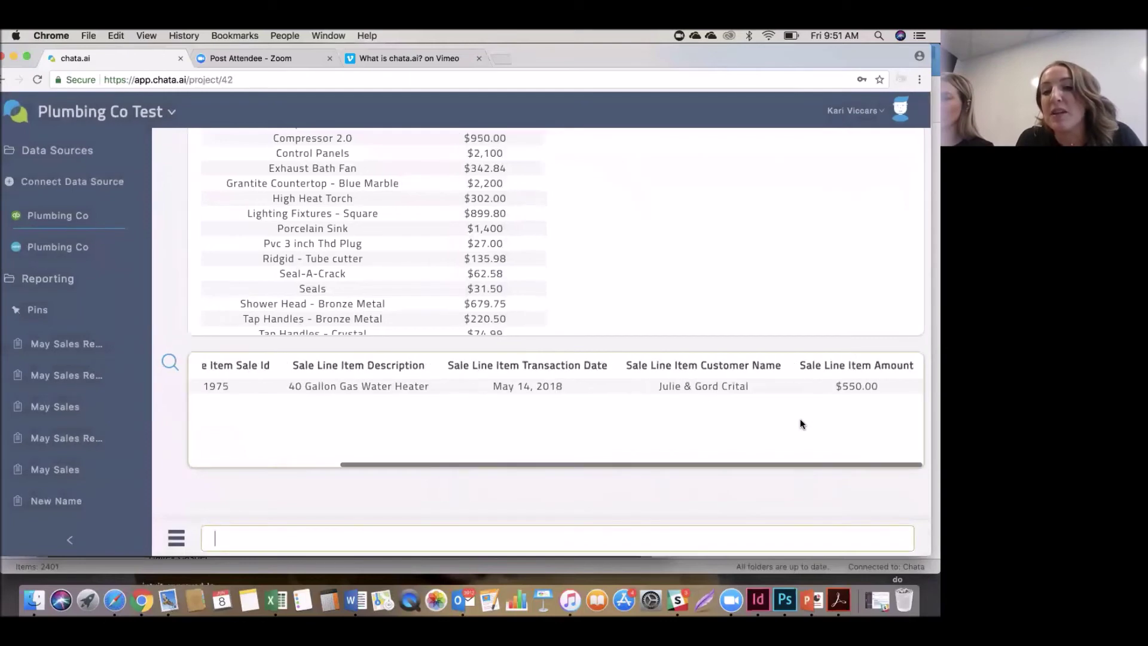
pyautogui.hscroll(1, 800, 419)
pyautogui.hscroll(-2, 784, 400)
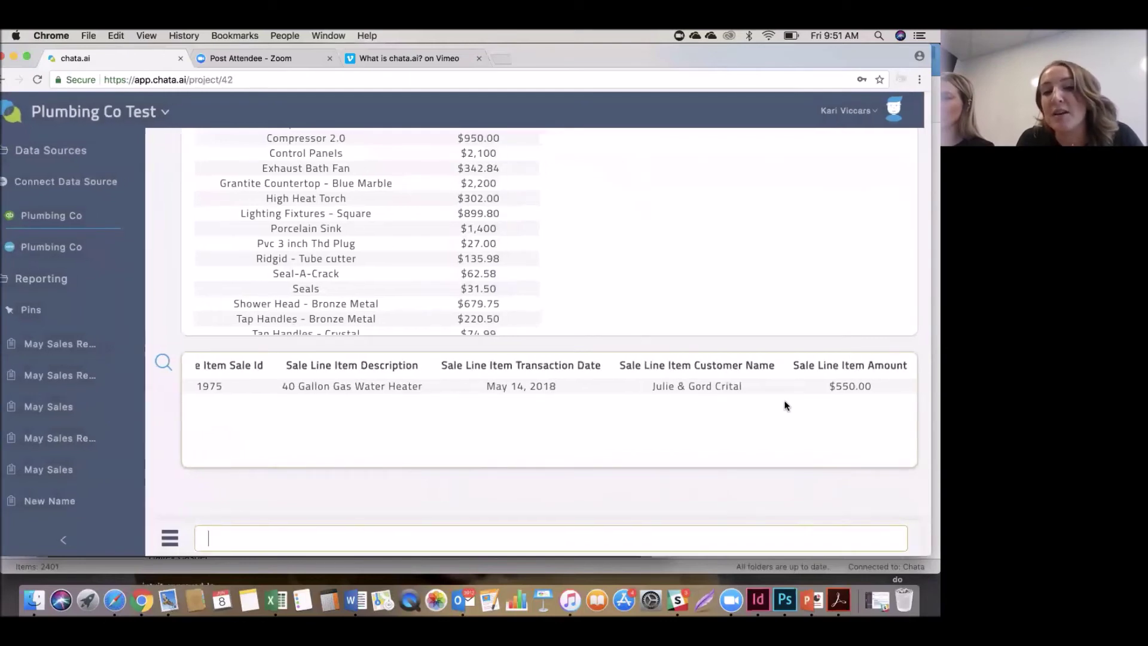
pyautogui.click(315, 541)
# Show the two 50 Gal Water Tank/Heater sale lines dated May 17 and 18, 2018, then clear the query box.
pyautogui.write('all')
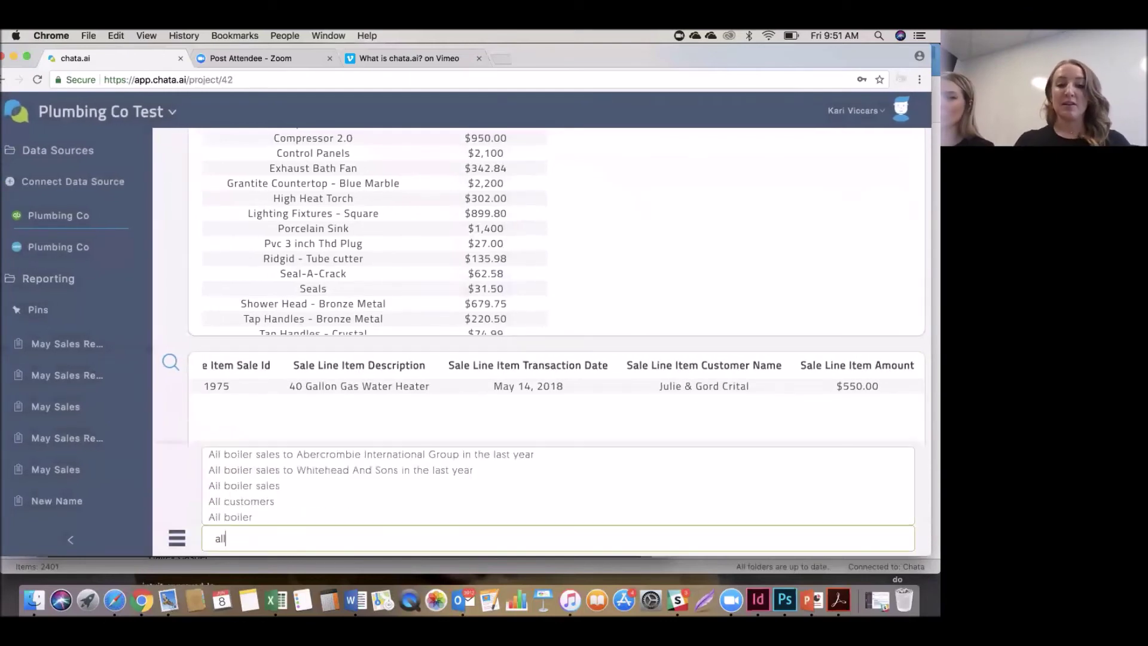
pyautogui.write(' sales ')
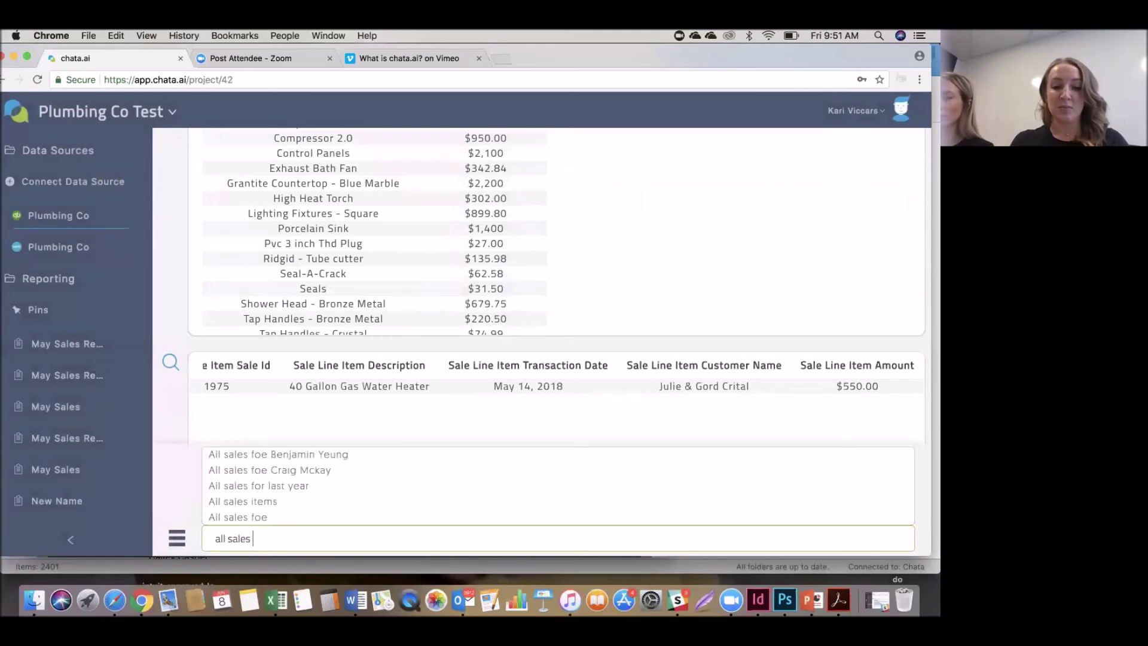
pyautogui.write('per produc')
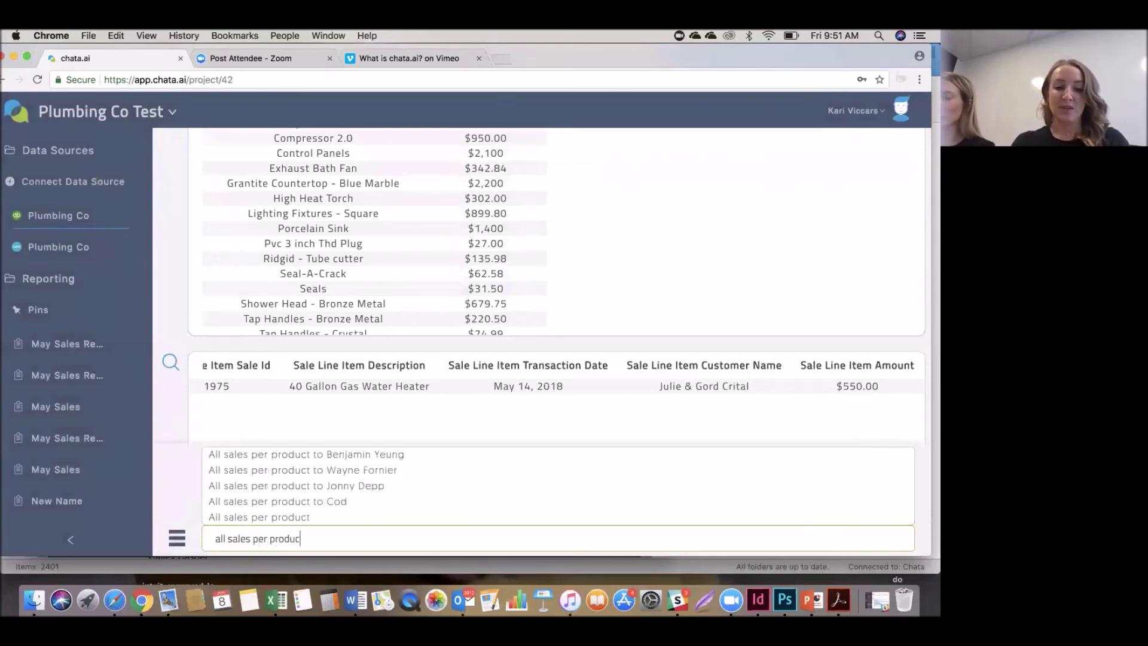
pyautogui.write('t for the last week')
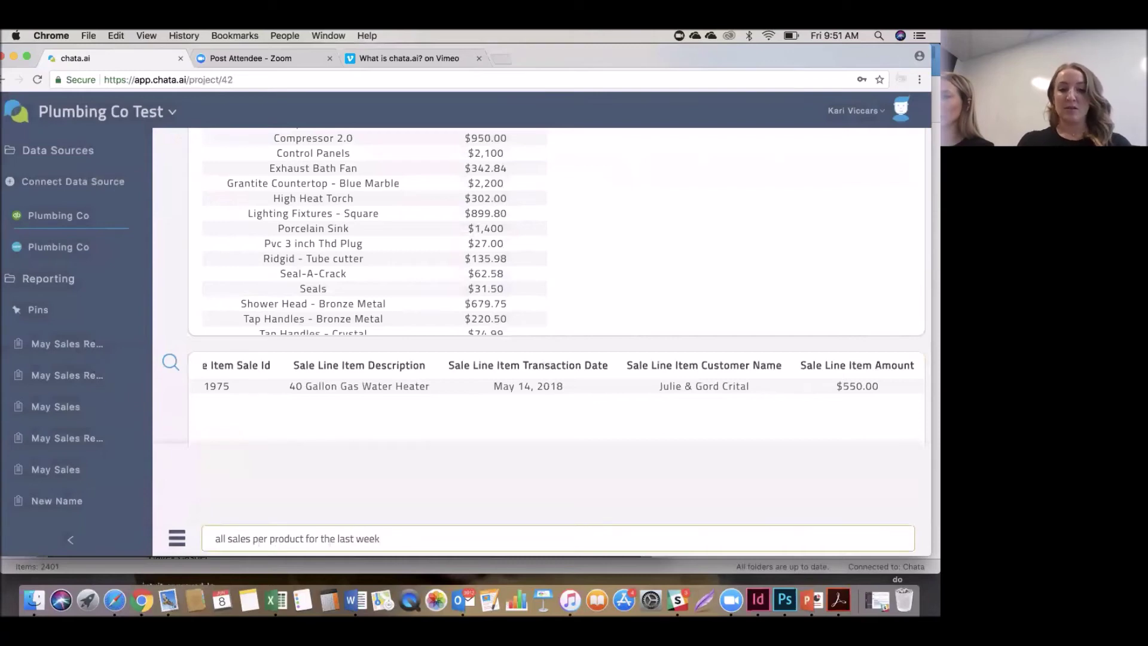
pyautogui.press('Return')
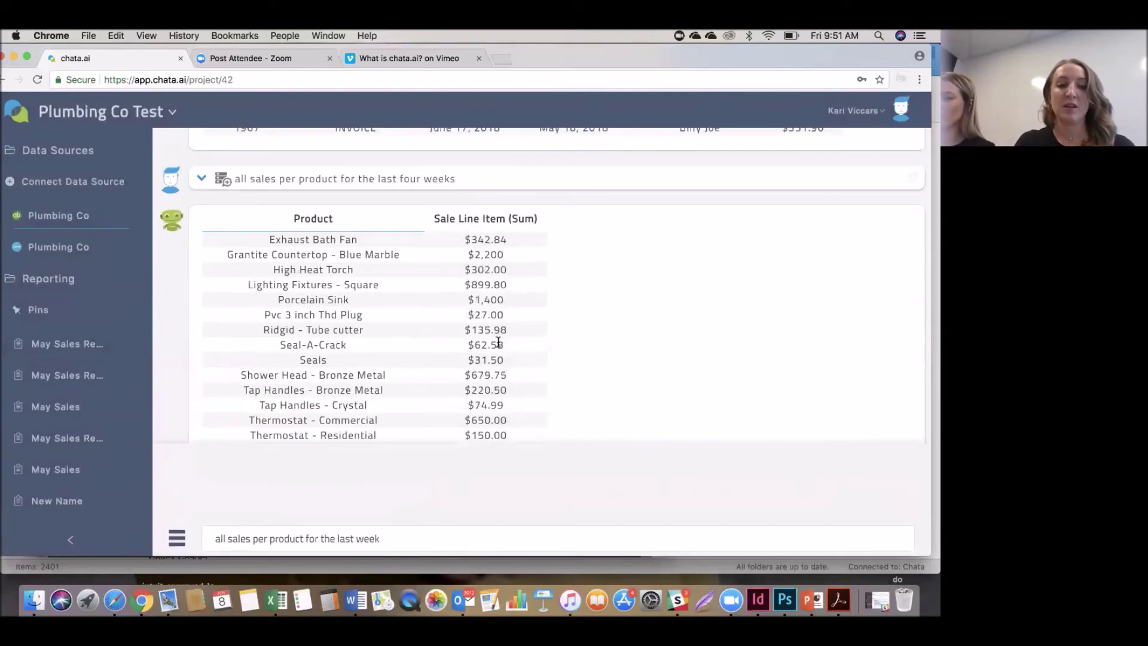
pyautogui.press('Return')
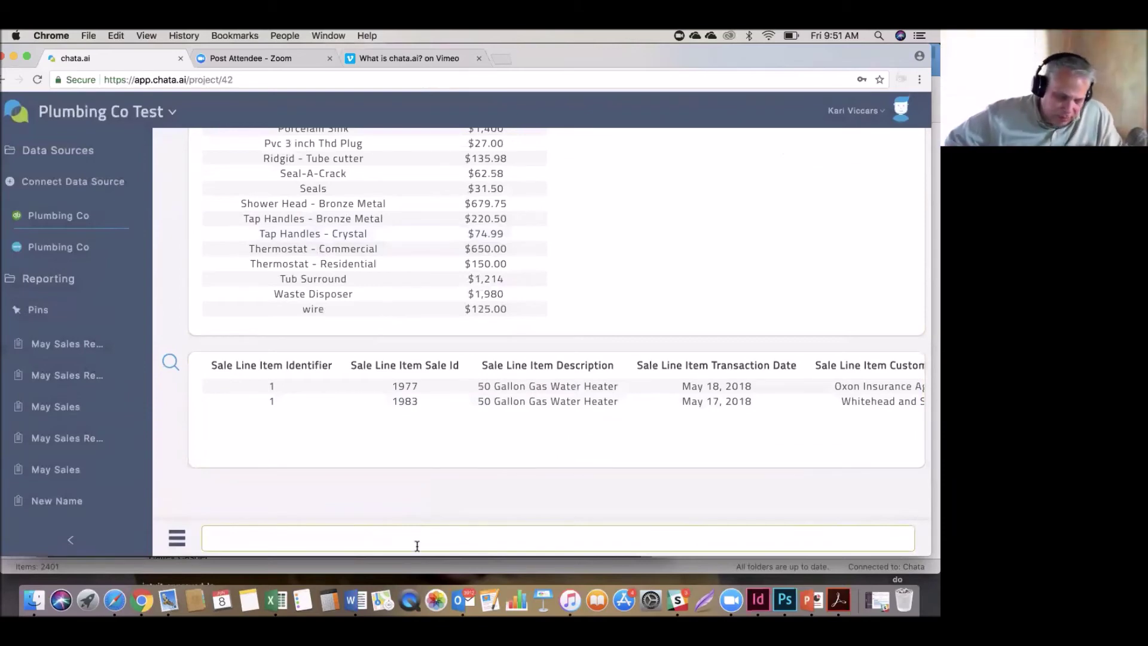
# Submit 'all sales per product for the last week', which returns no matching results.
pyautogui.write('a')
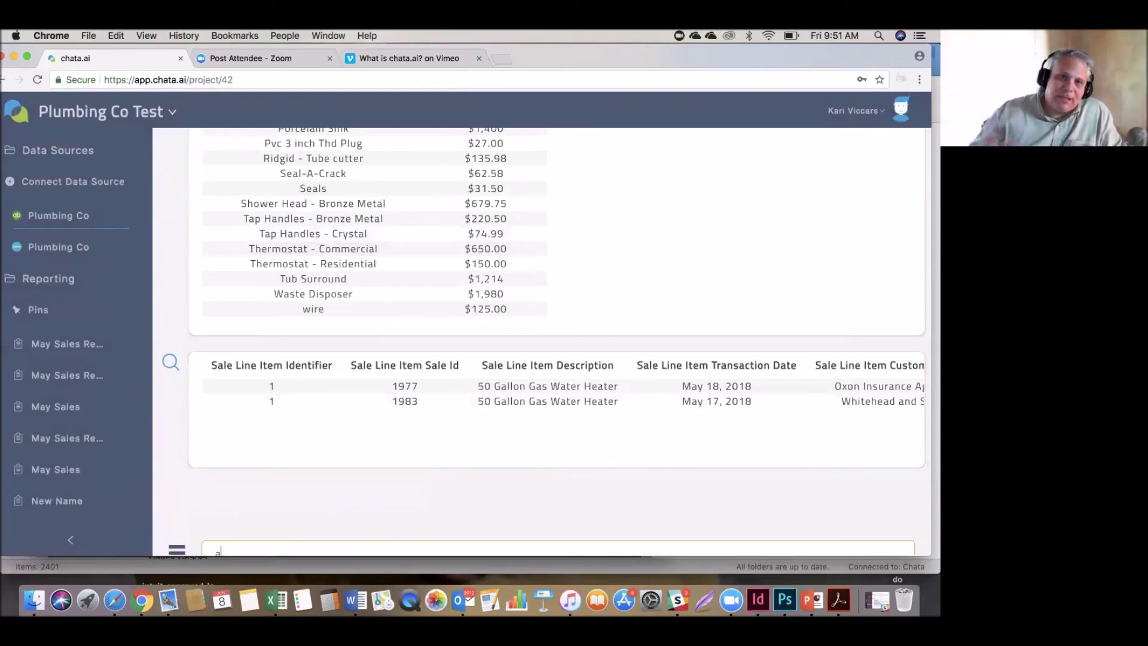
pyautogui.write('ll sales per ')
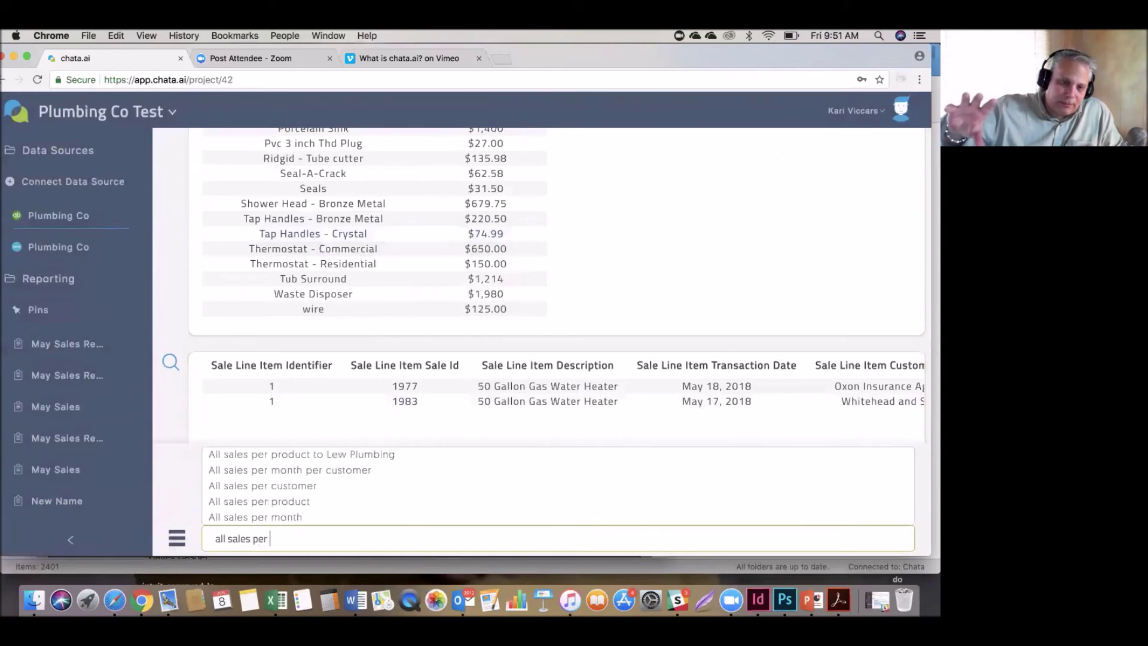
pyautogui.write('product f')
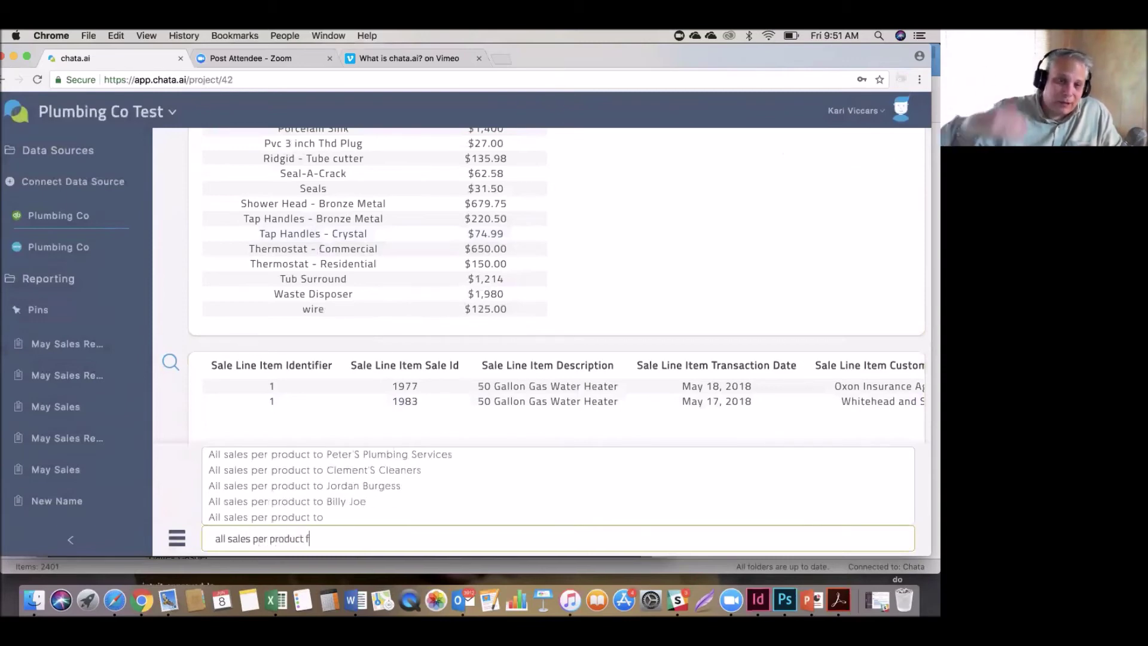
pyautogui.write('or the last week')
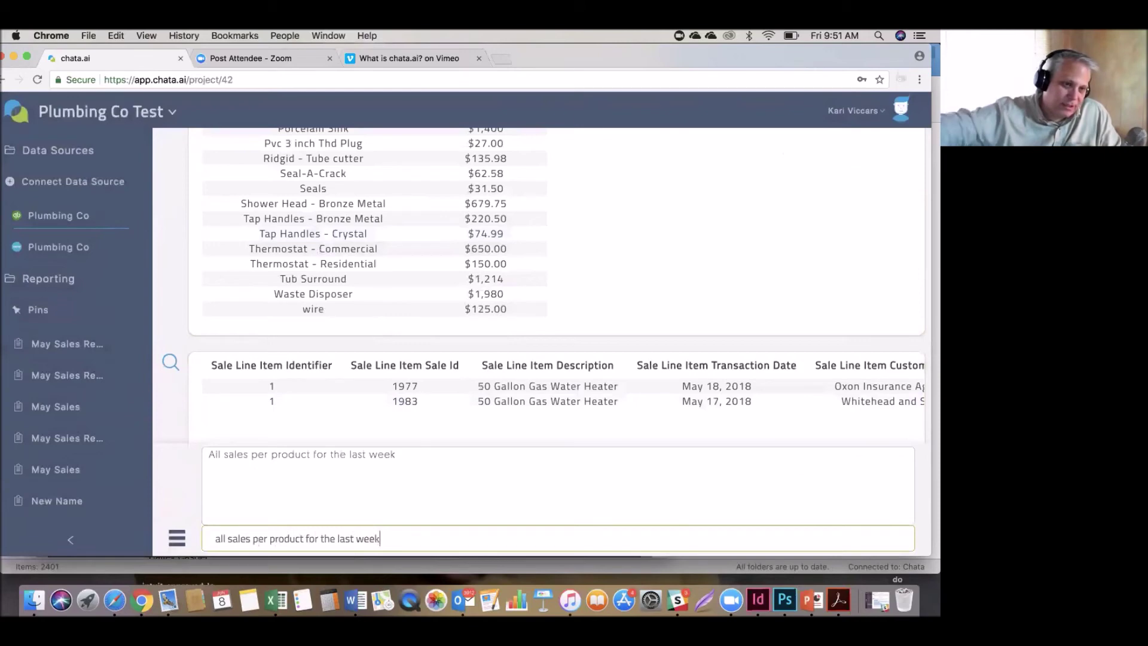
pyautogui.press('Return')
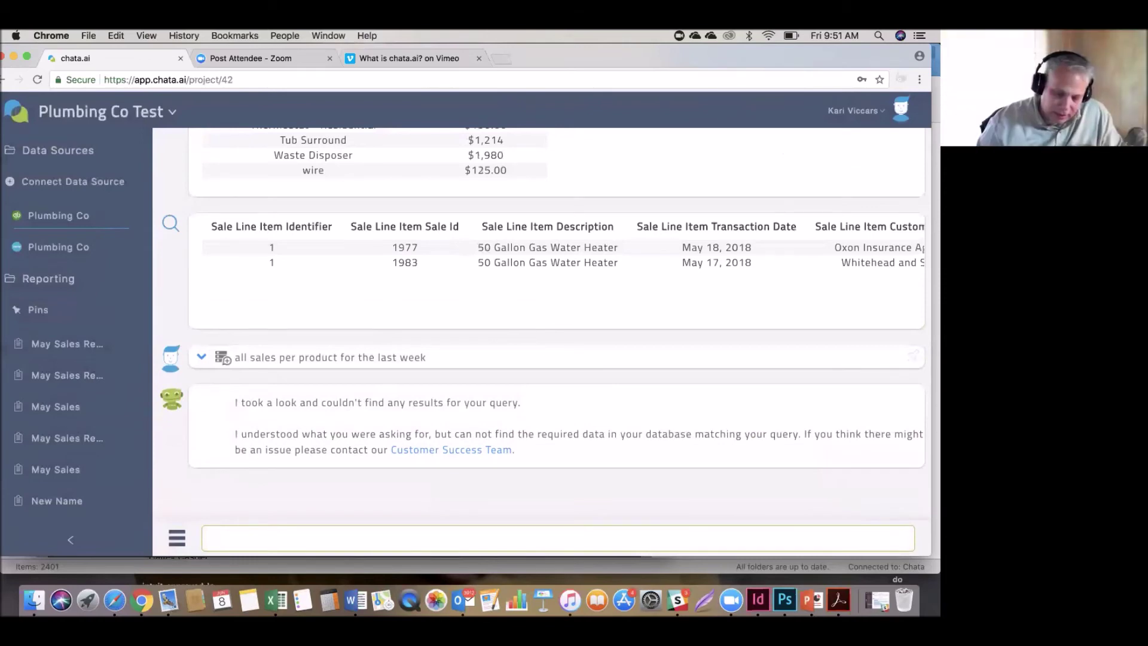
pyautogui.scroll(4, 460, 325)
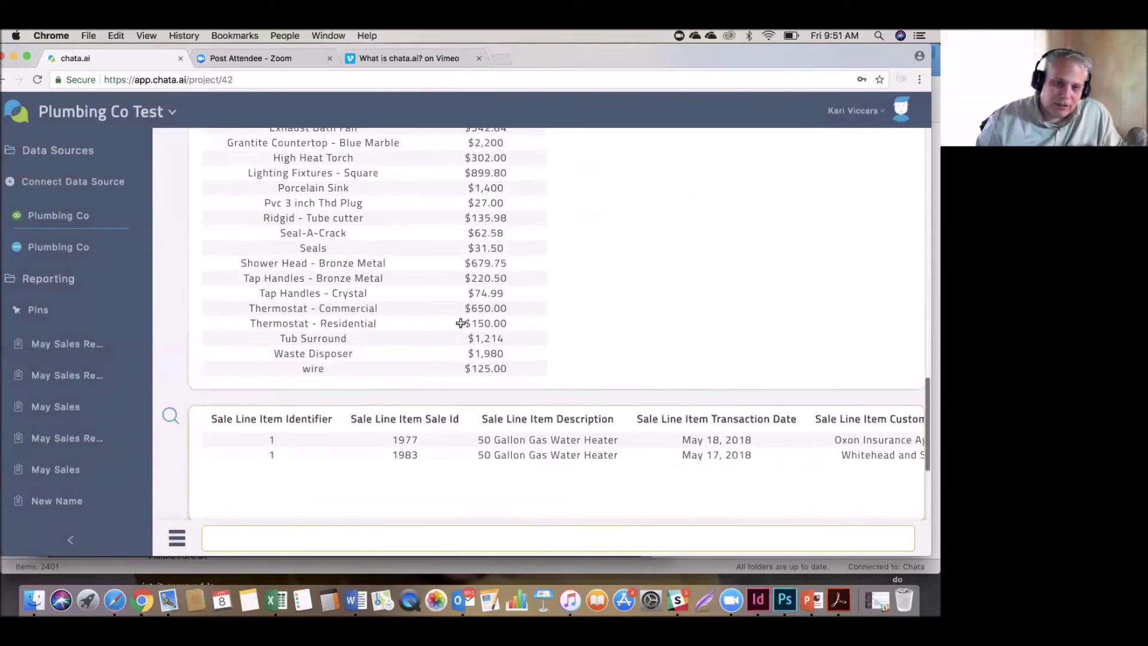
# Scroll back to the customer's per-product sales table showing Tub Surround $809.52 and wire $425.00.
pyautogui.scroll(3, 460, 323)
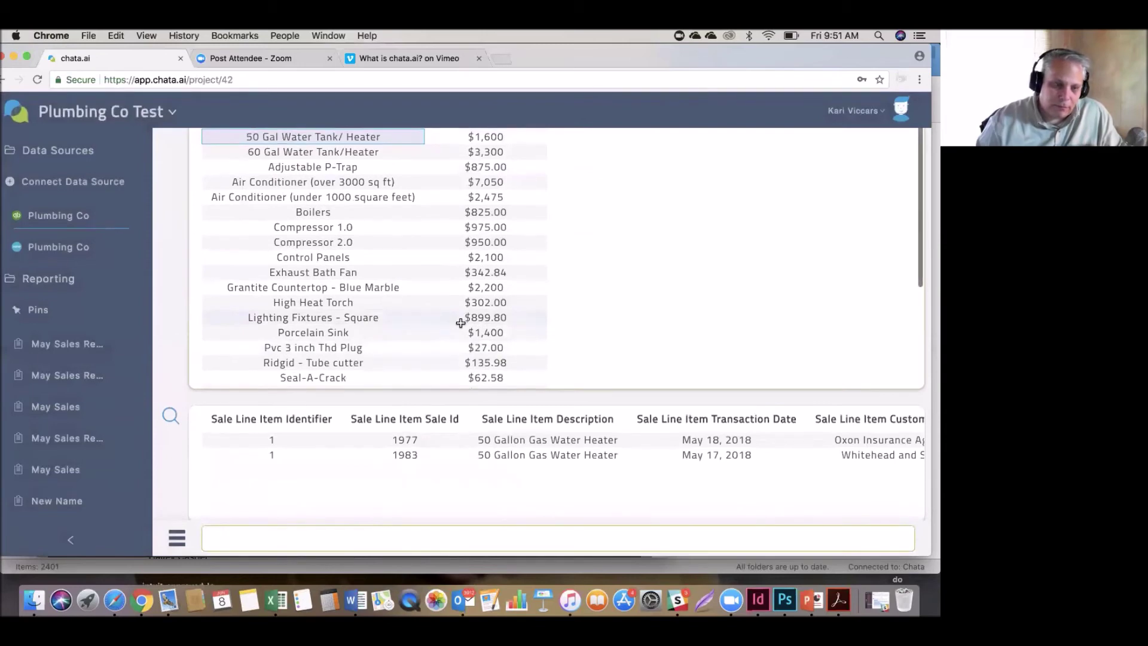
pyautogui.scroll(-10, 577, 266)
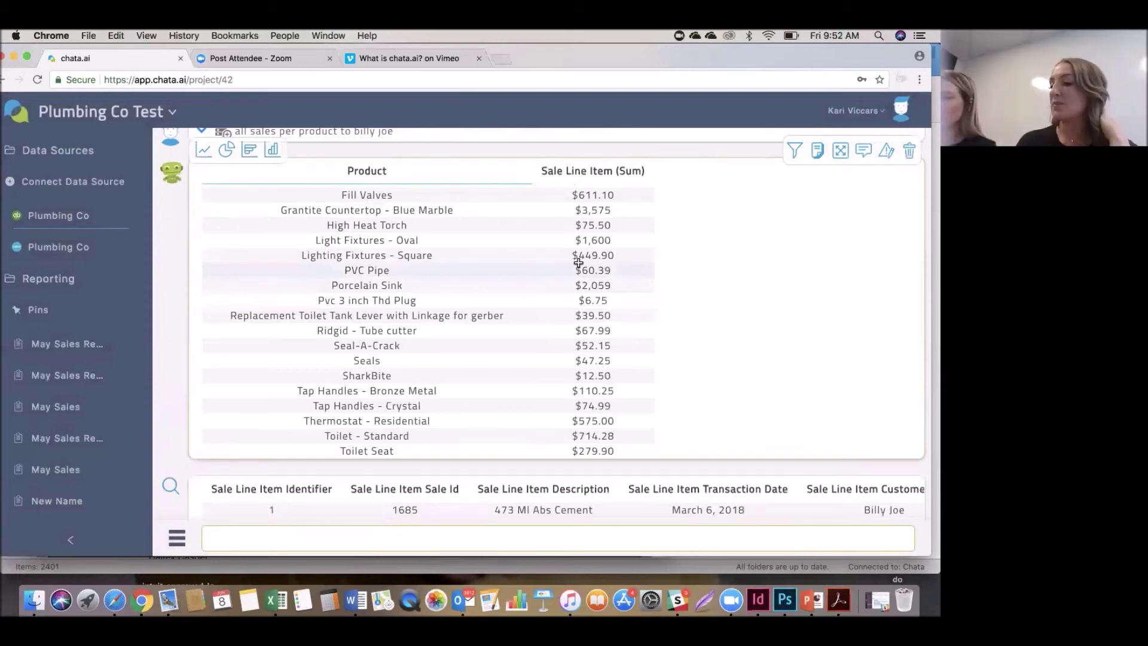
pyautogui.scroll(-3, 573, 263)
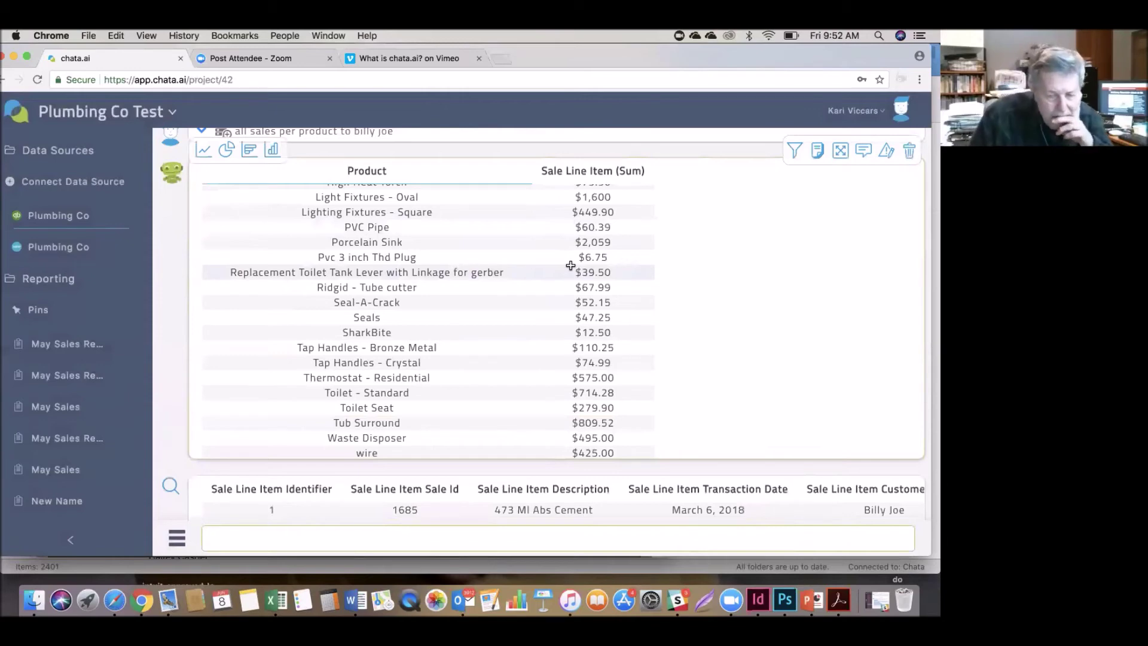
pyautogui.scroll(-2, 570, 265)
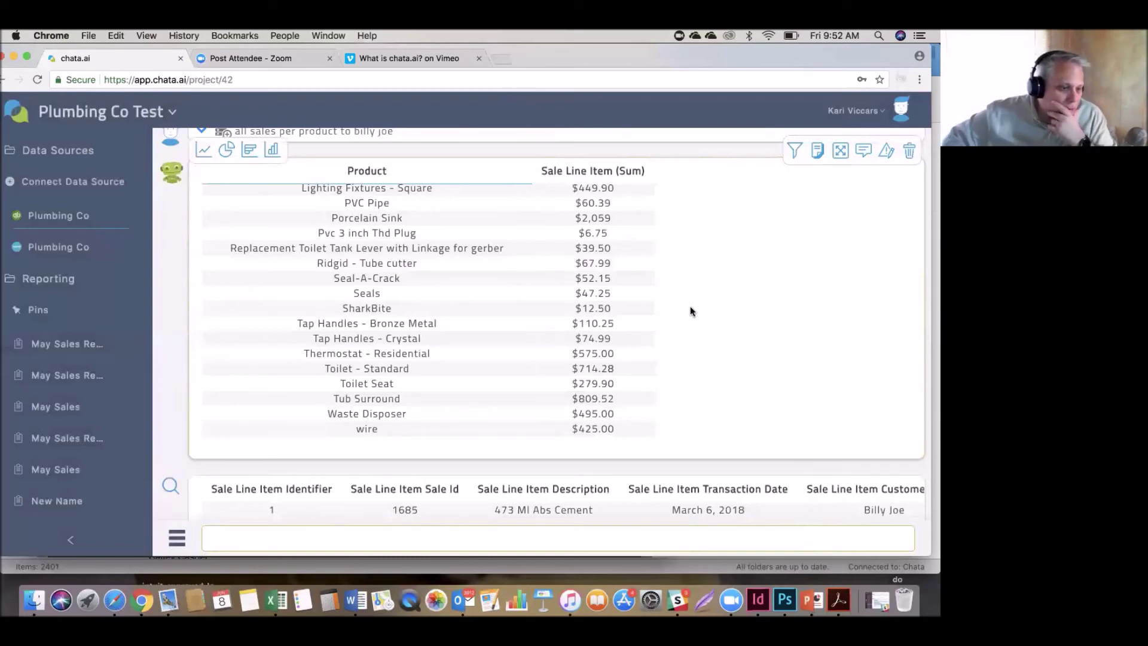
pyautogui.scroll(-3, 690, 310)
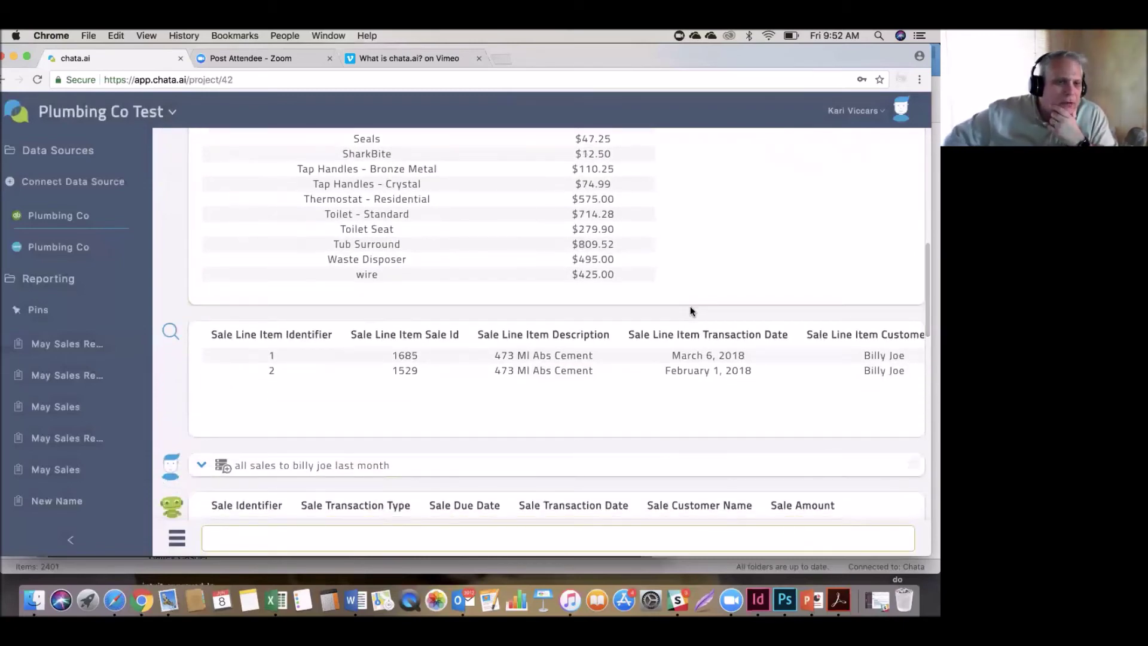
pyautogui.scroll(-3, 691, 308)
pyautogui.scroll(-1, 689, 309)
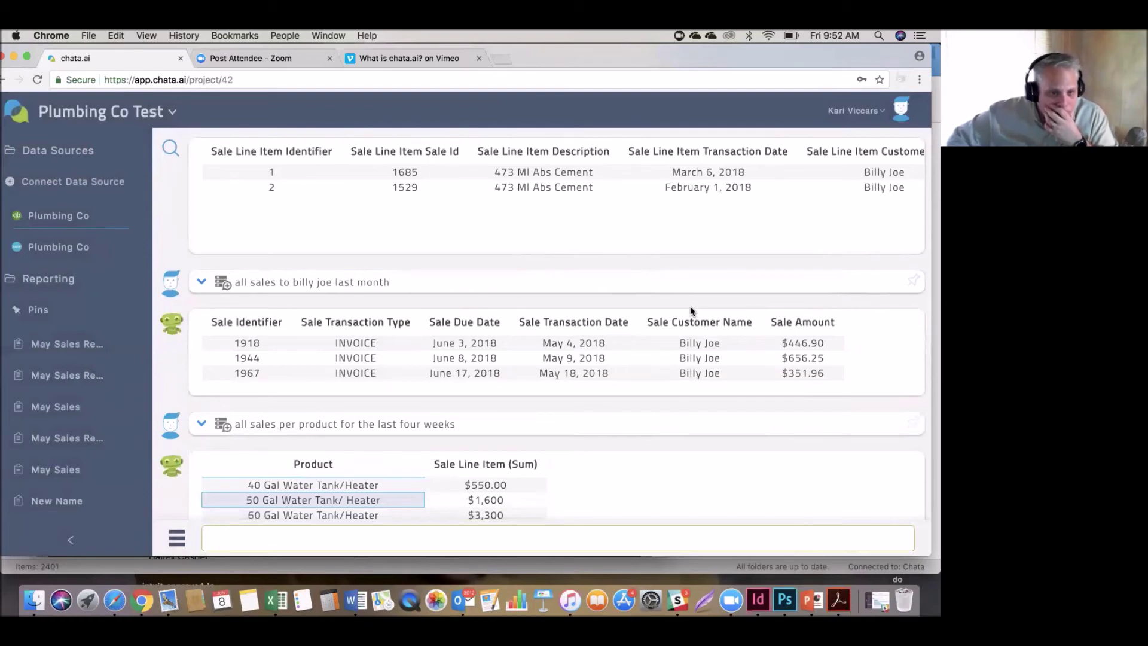
pyautogui.scroll(-2, 658, 432)
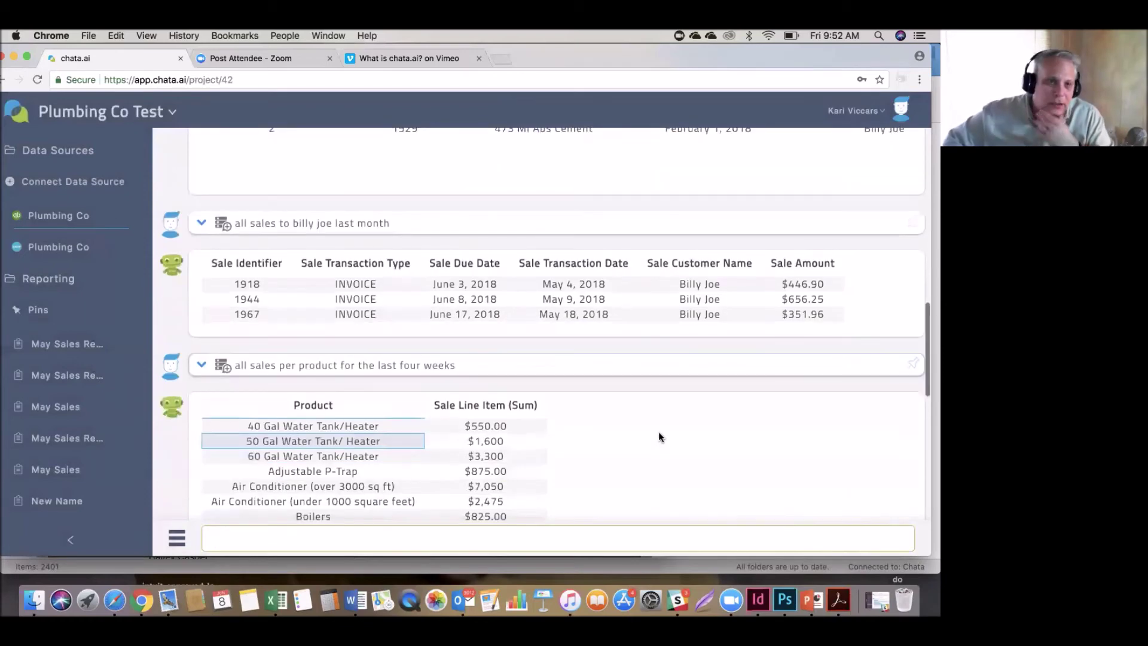
pyautogui.scroll(-1, 658, 437)
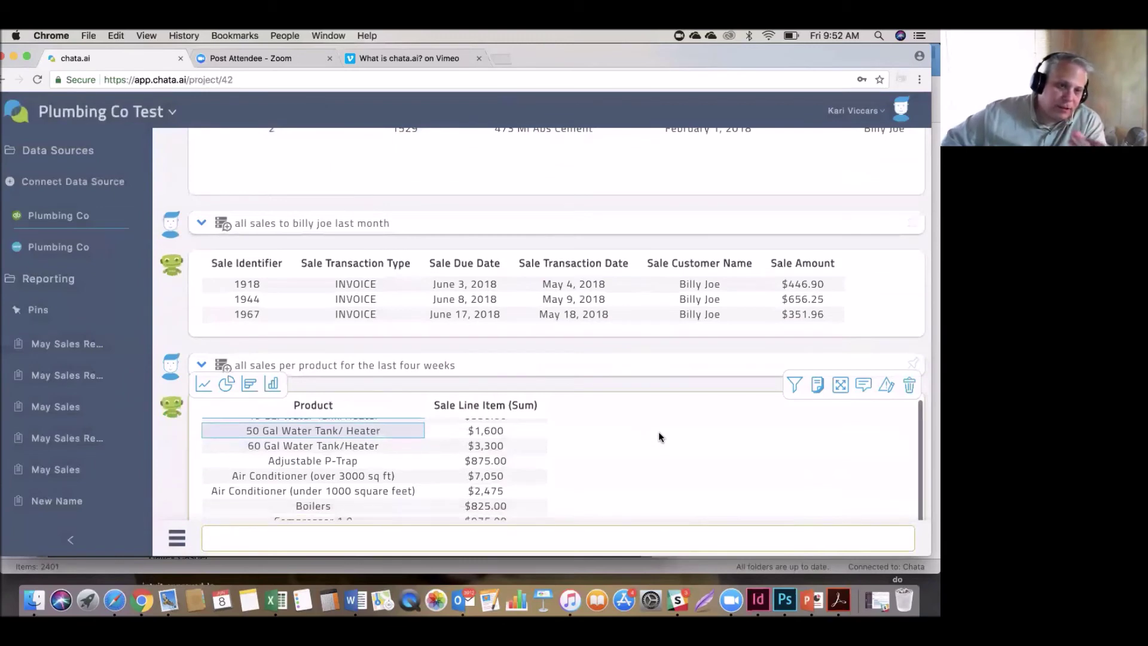
pyautogui.scroll(-2, 658, 432)
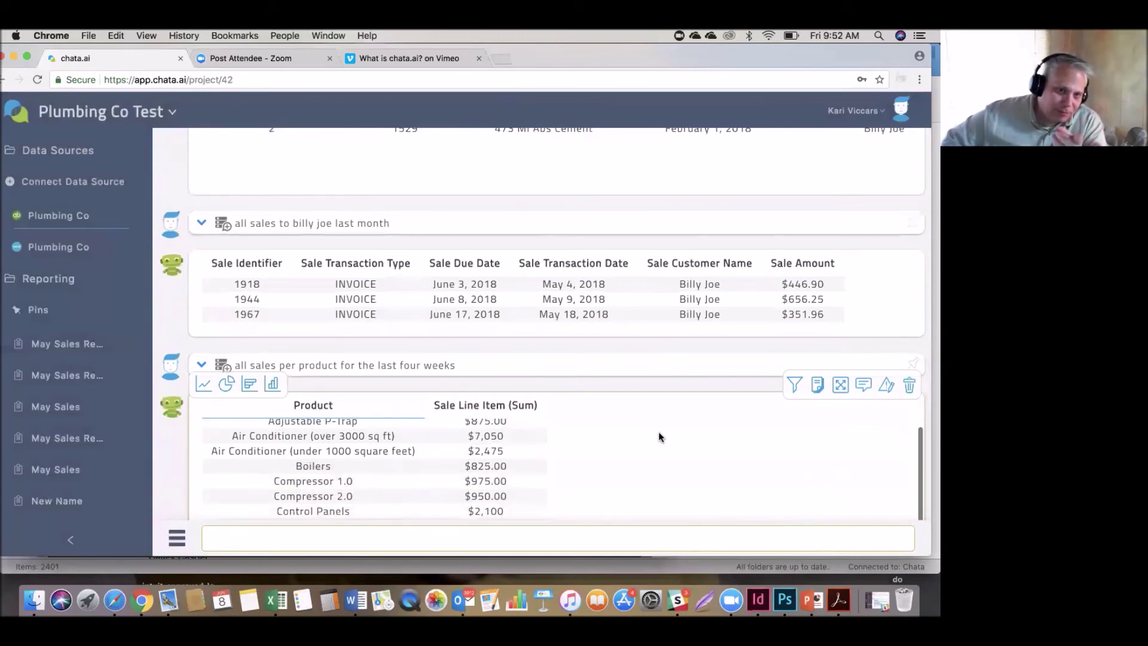
pyautogui.scroll(-5, 718, 323)
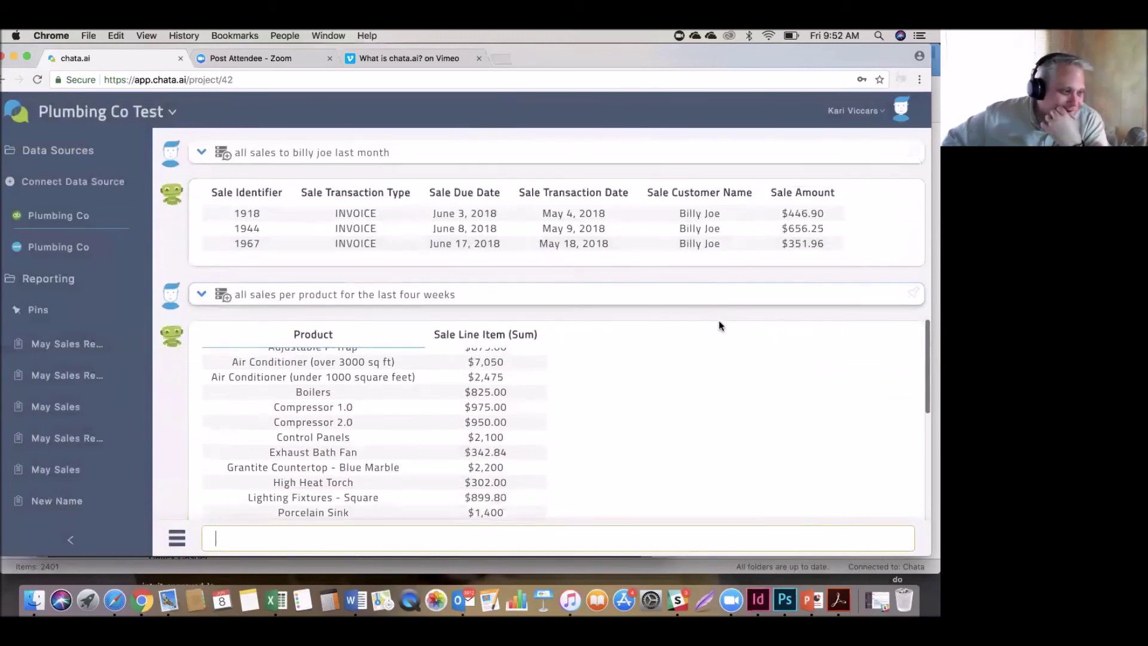
pyautogui.scroll(-5, 719, 323)
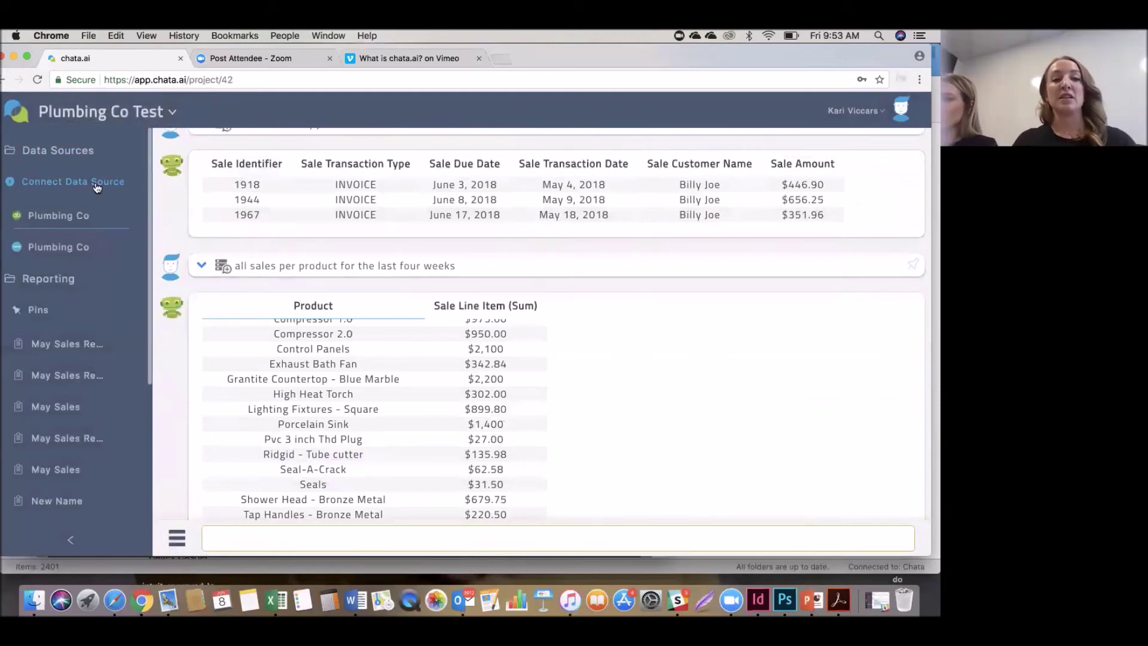
# Open Connect Data Source, begin a new client organization named Client X, then discard it.
pyautogui.click(95, 187)
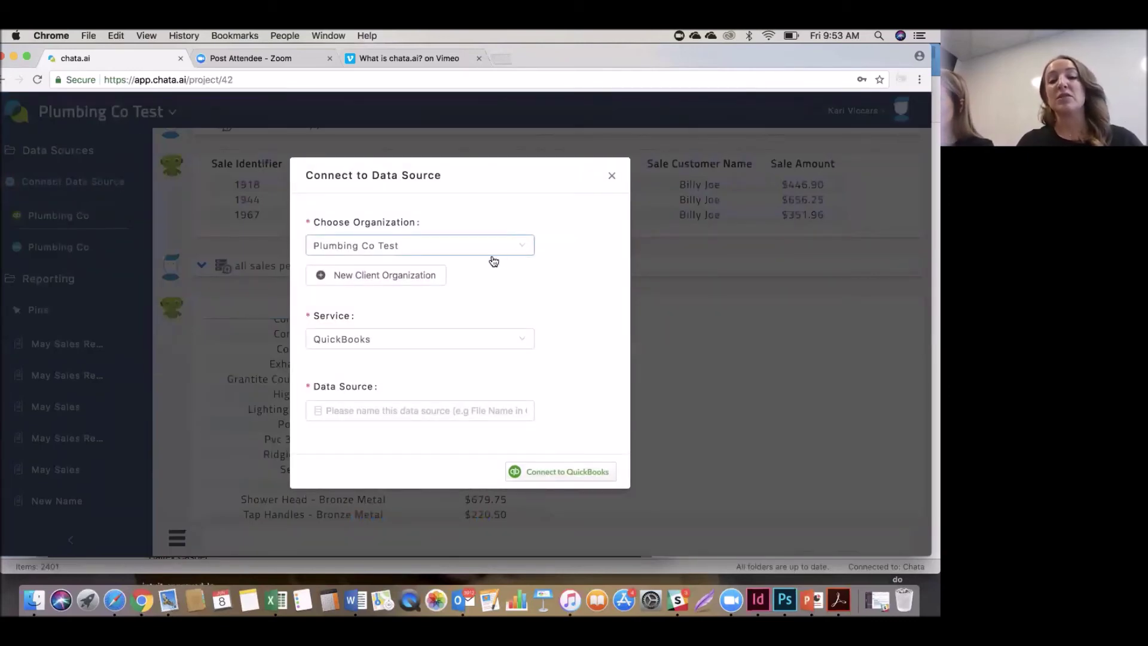
pyautogui.click(400, 284)
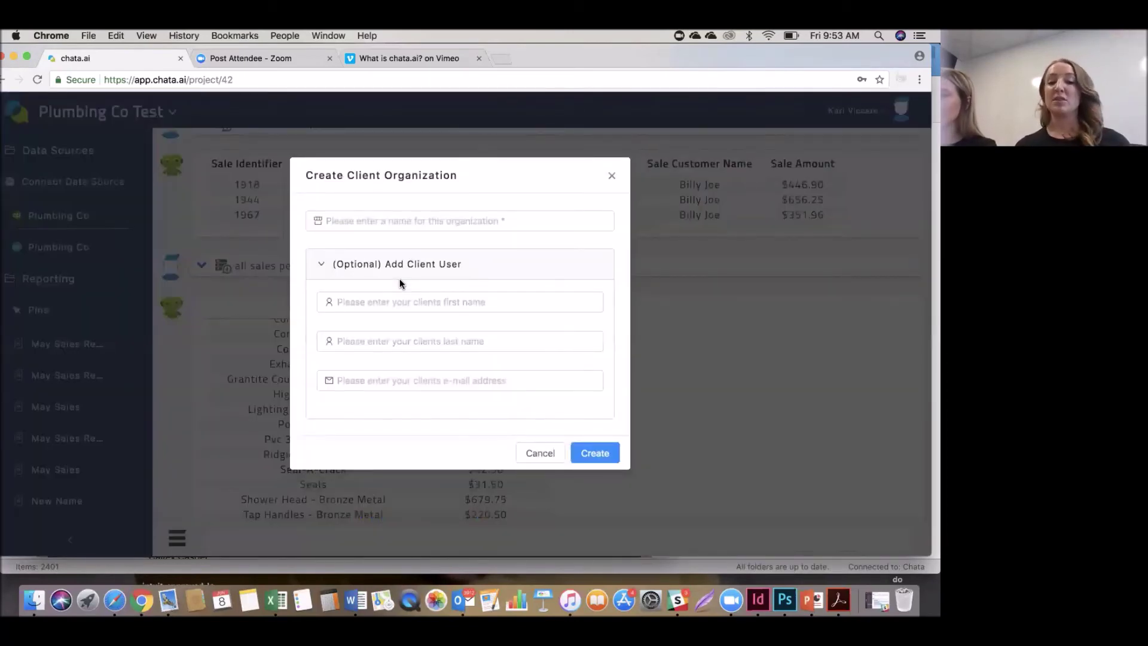
pyautogui.click(374, 219)
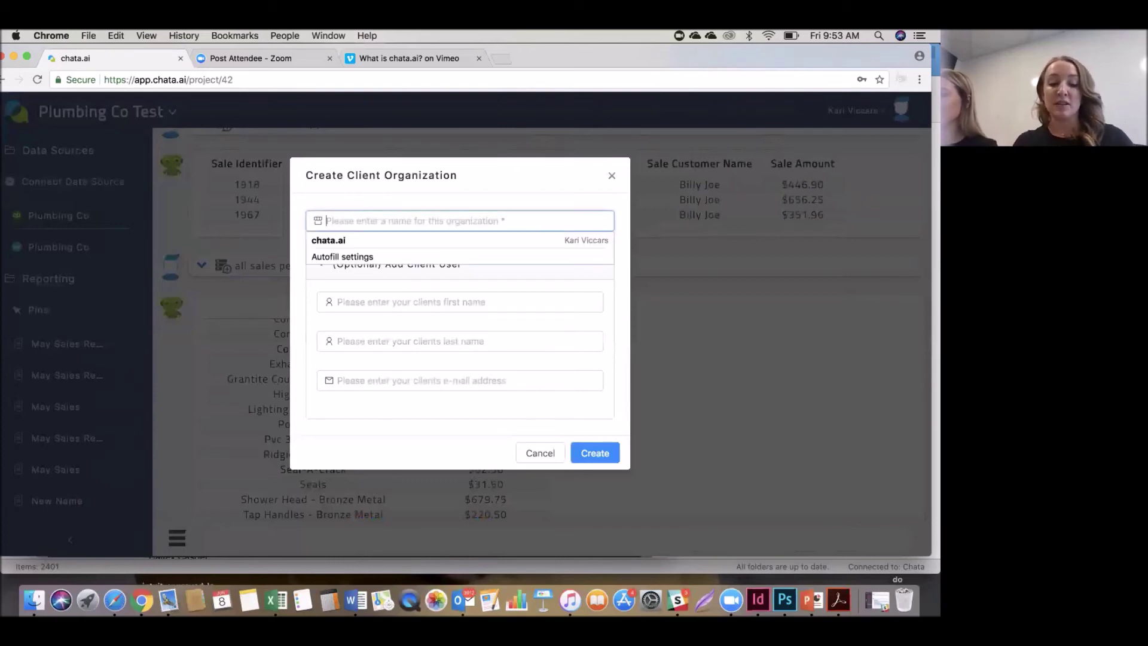
pyautogui.write('Client X')
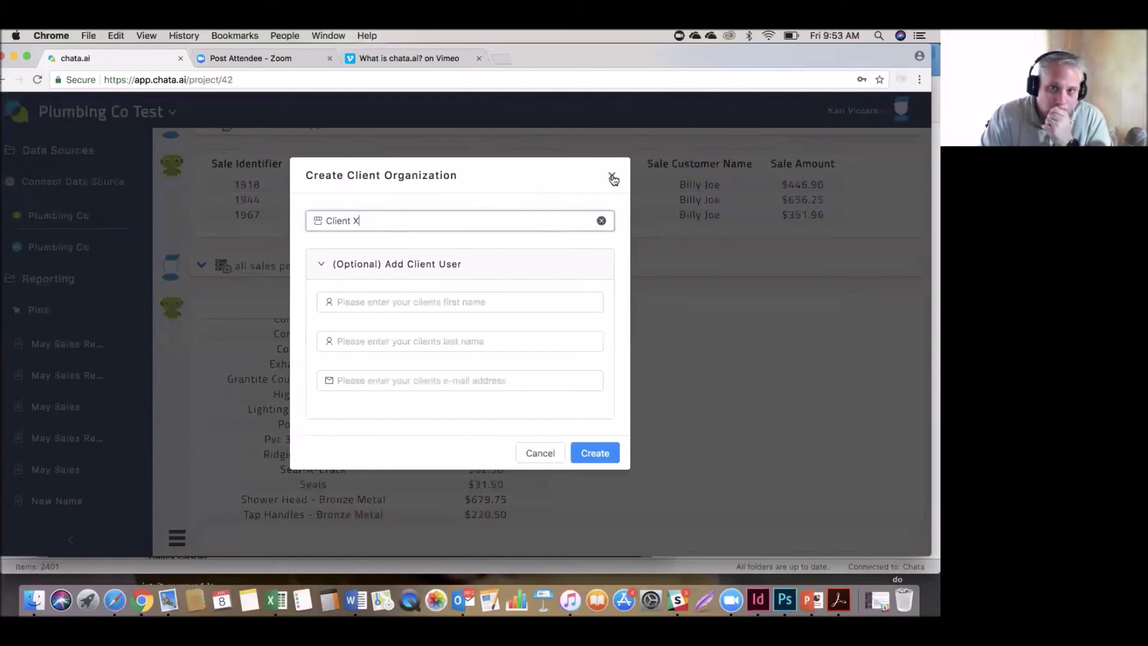
pyautogui.press('Escape')
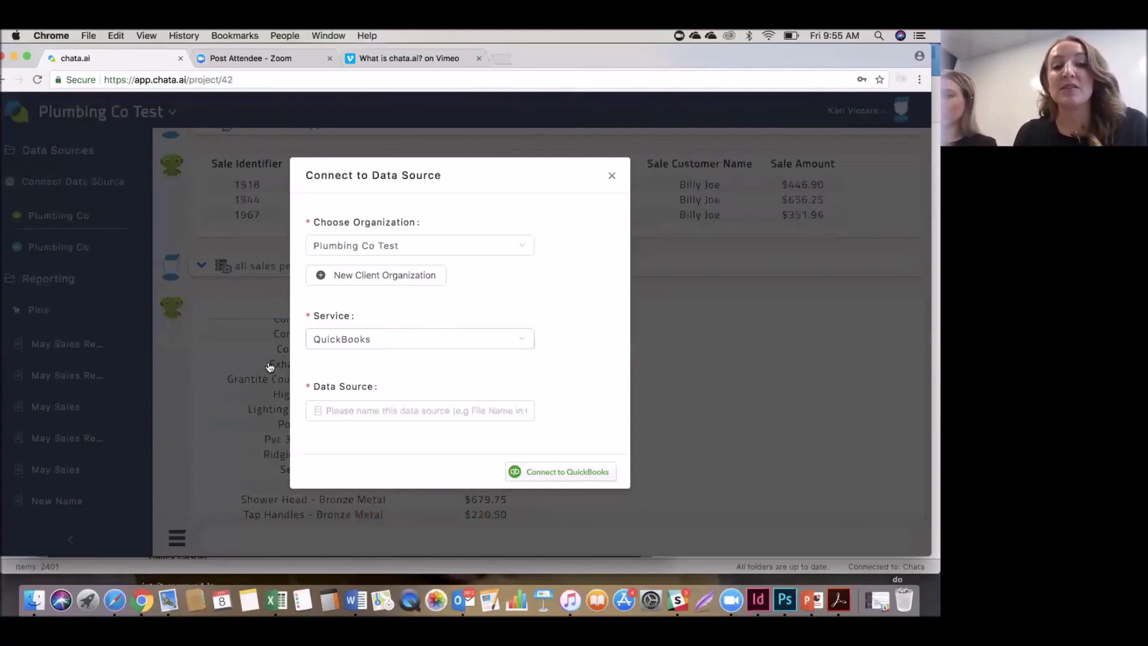
# Keep QuickBooks as the service, name the data source Plumbing Co, and start connecting.
pyautogui.click(526, 338)
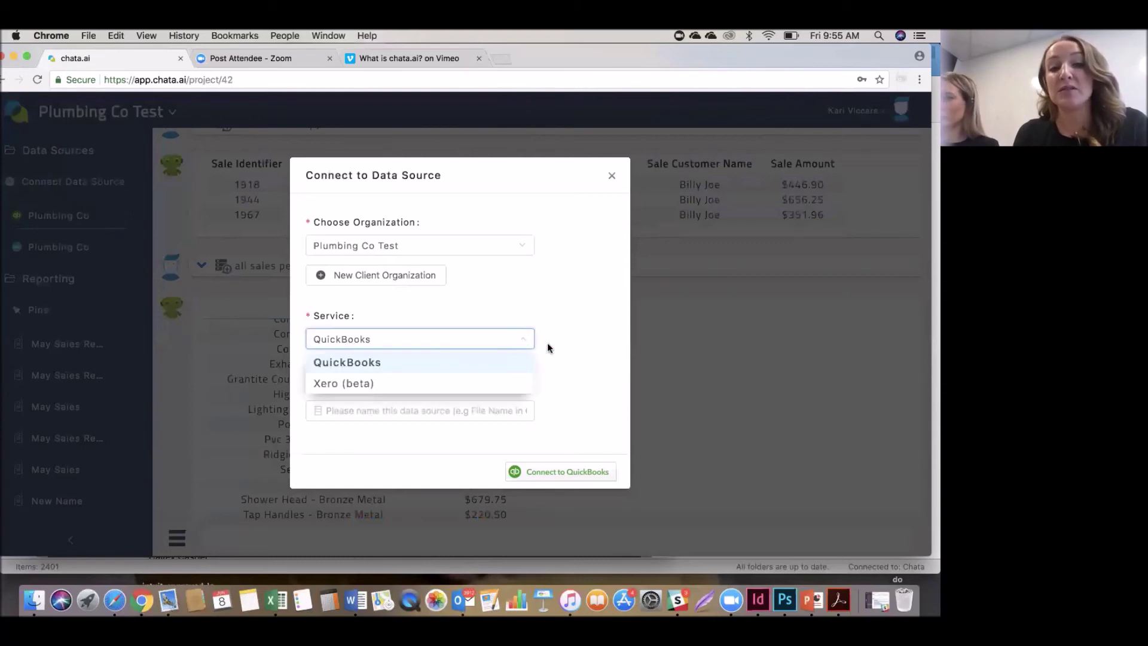
pyautogui.click(357, 412)
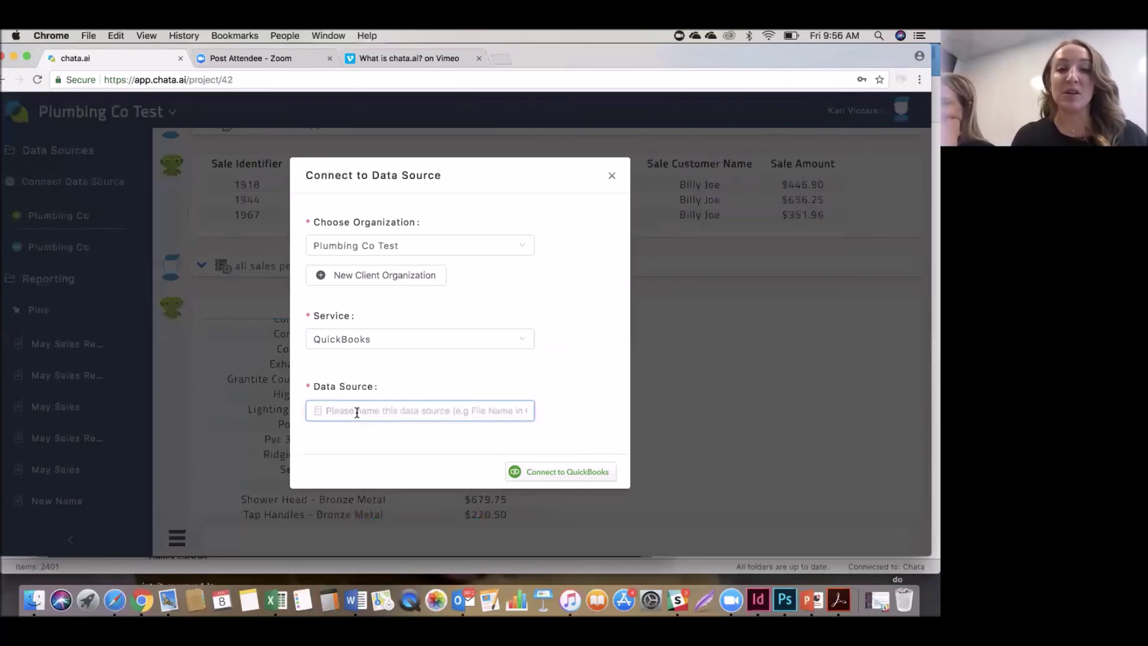
pyautogui.write('pLU')
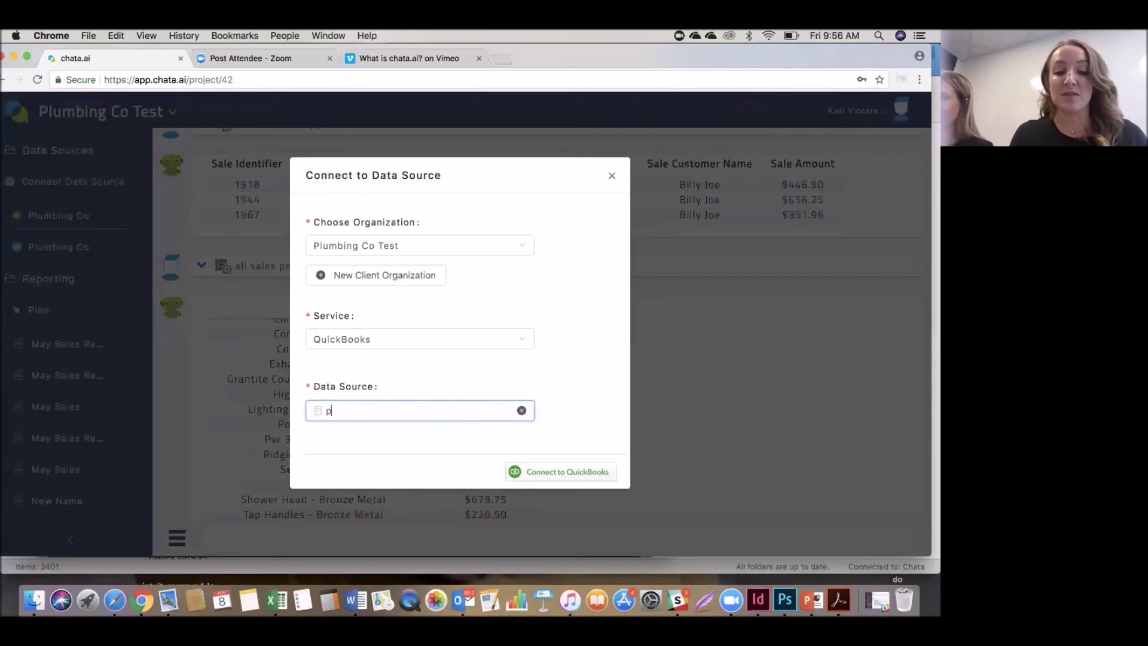
pyautogui.press('BackSpace')
pyautogui.press('BackSpace')
pyautogui.press('BackSpace')
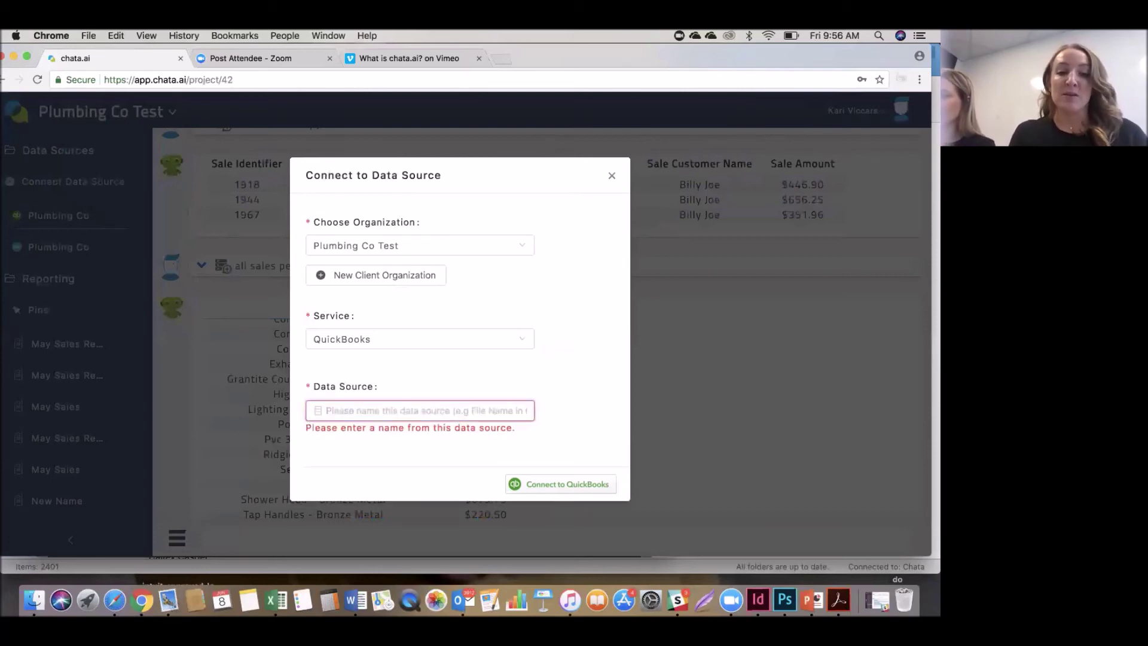
pyautogui.write('Plum')
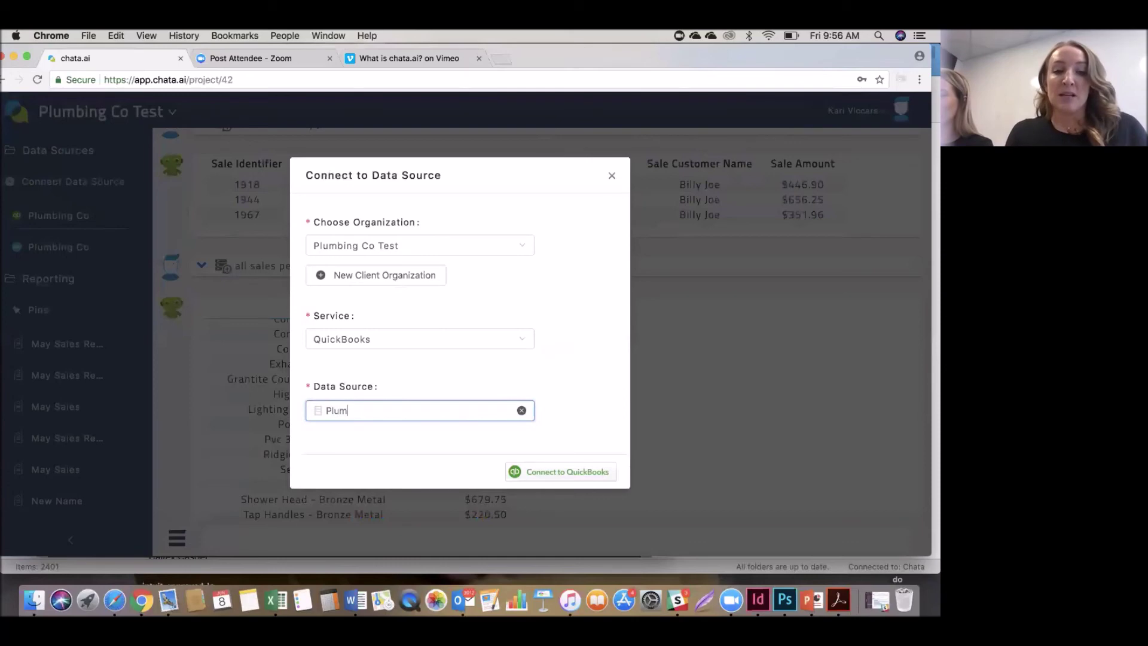
pyautogui.write('bing Co')
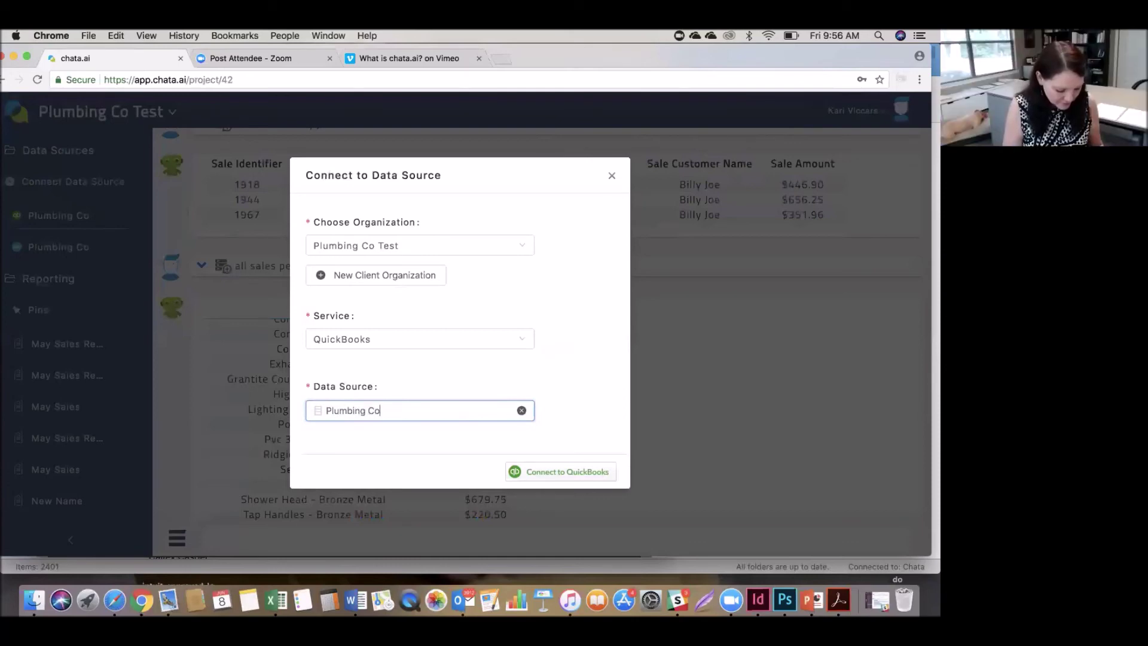
pyautogui.click(569, 470)
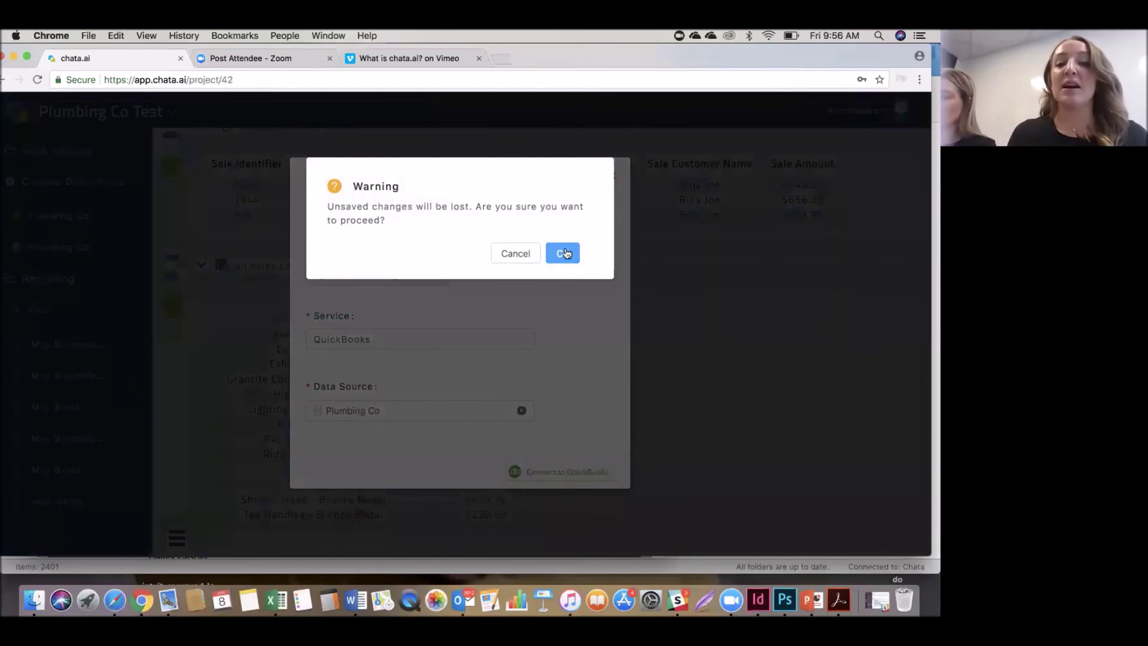
# Dismiss the unsaved-changes warning and continue to the Intuit QuickBooks sign-in page.
pyautogui.click(564, 254)
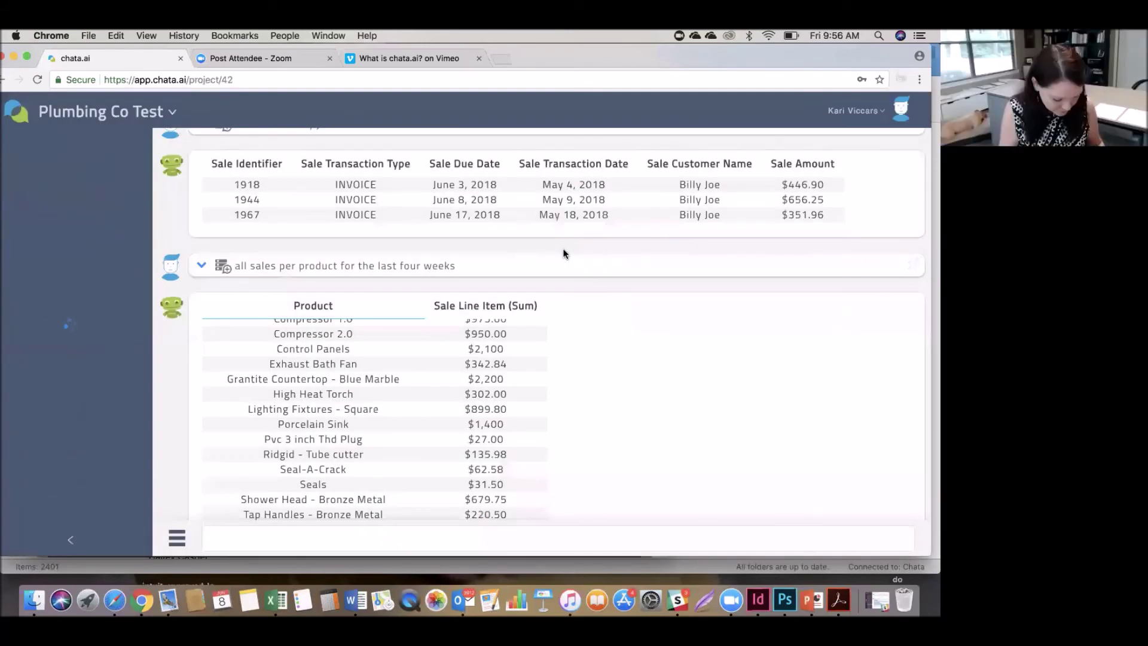
pyautogui.scroll(-2, 504, 322)
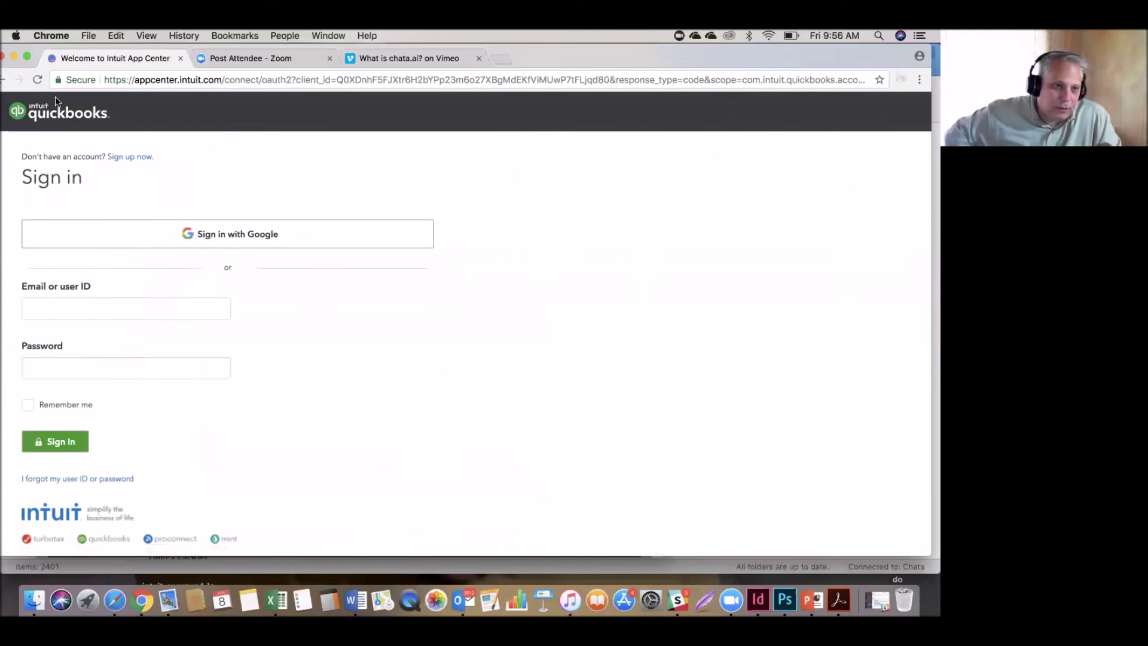
# Go back from the Intuit sign-in page to the Plumbing Co Test project.
pyautogui.click(4, 80)
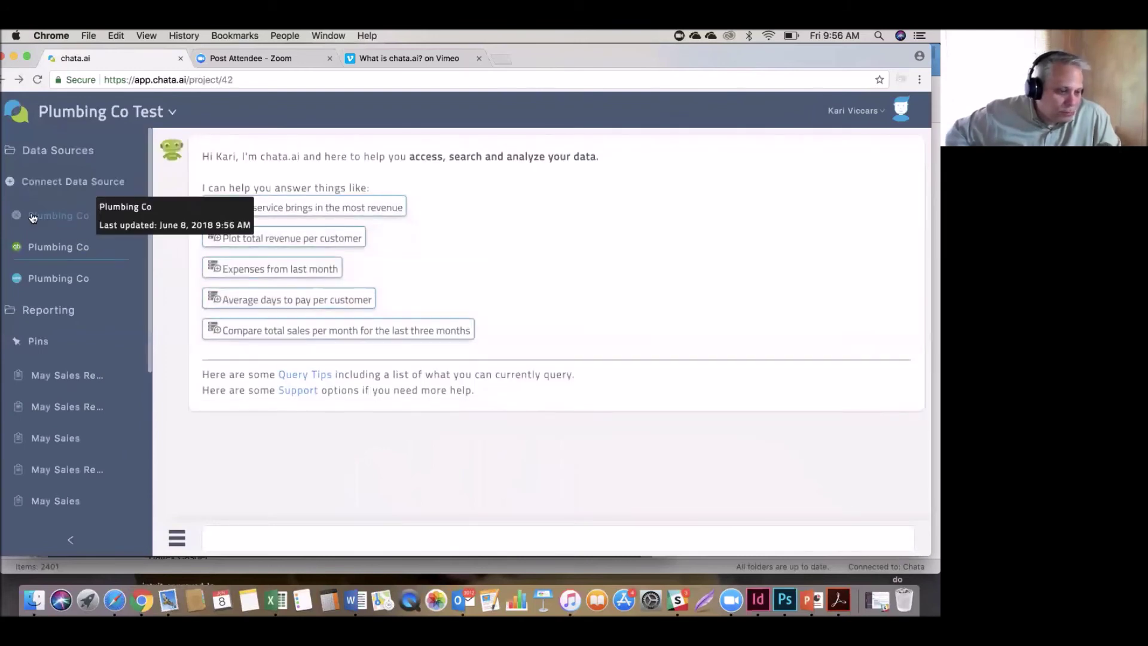
# Delete the third, newly added Plumbing Co data source from the sidebar.
pyautogui.click(137, 216)
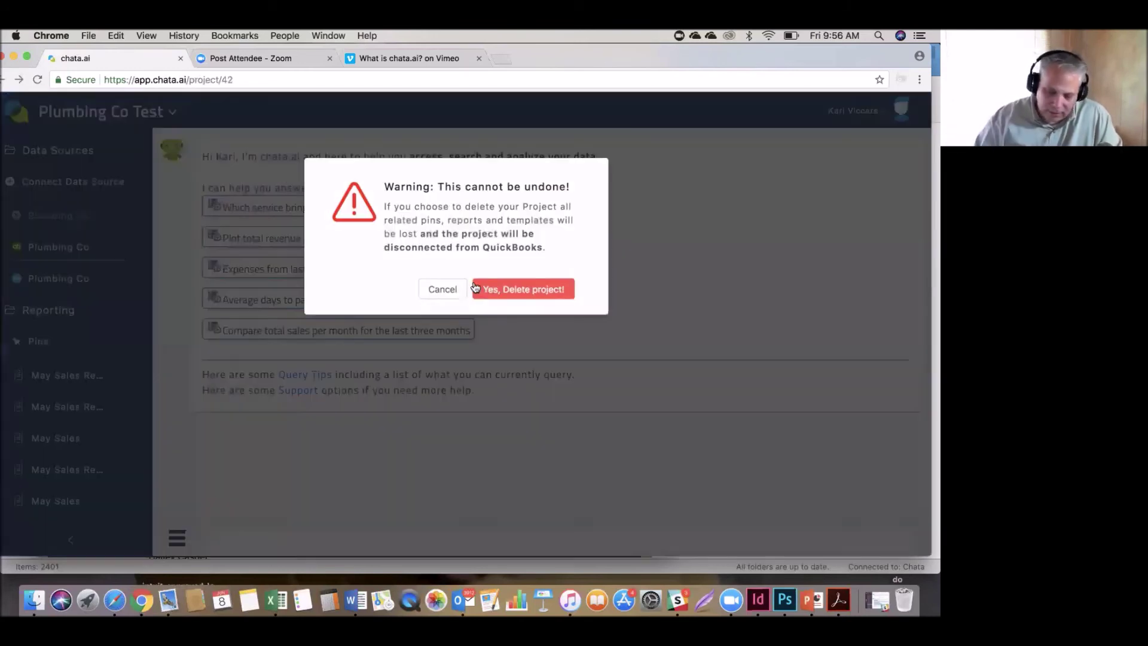
pyautogui.click(530, 290)
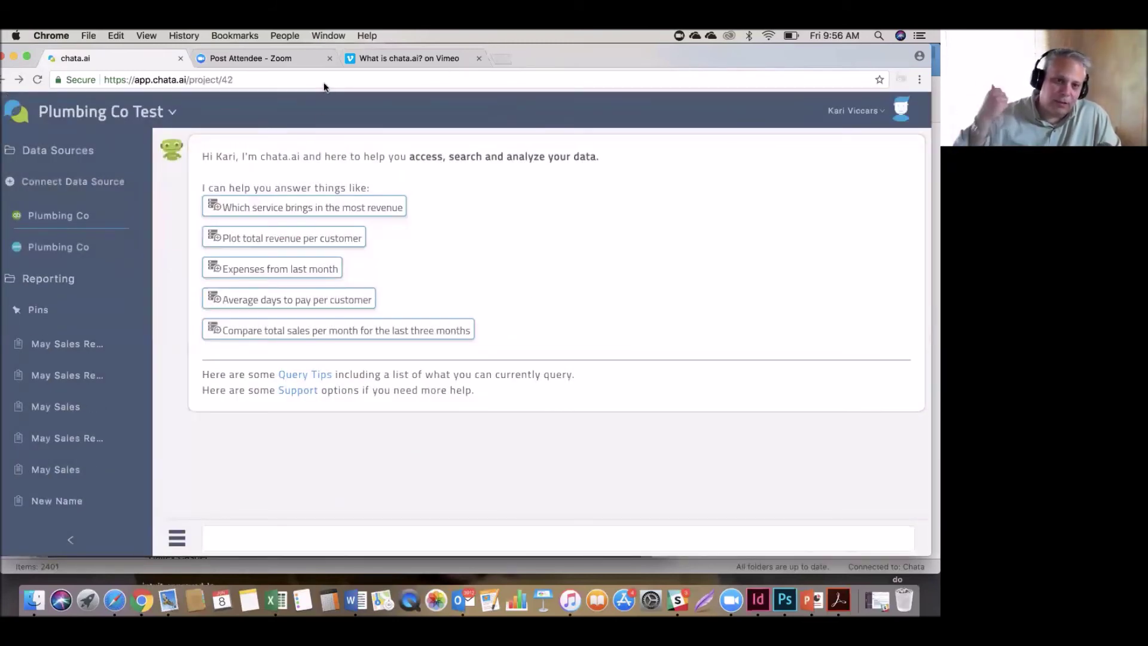
# Show slide 12, 'Partner program', of the demo deck full screen in Acrobat Reader.
pyautogui.click(837, 600)
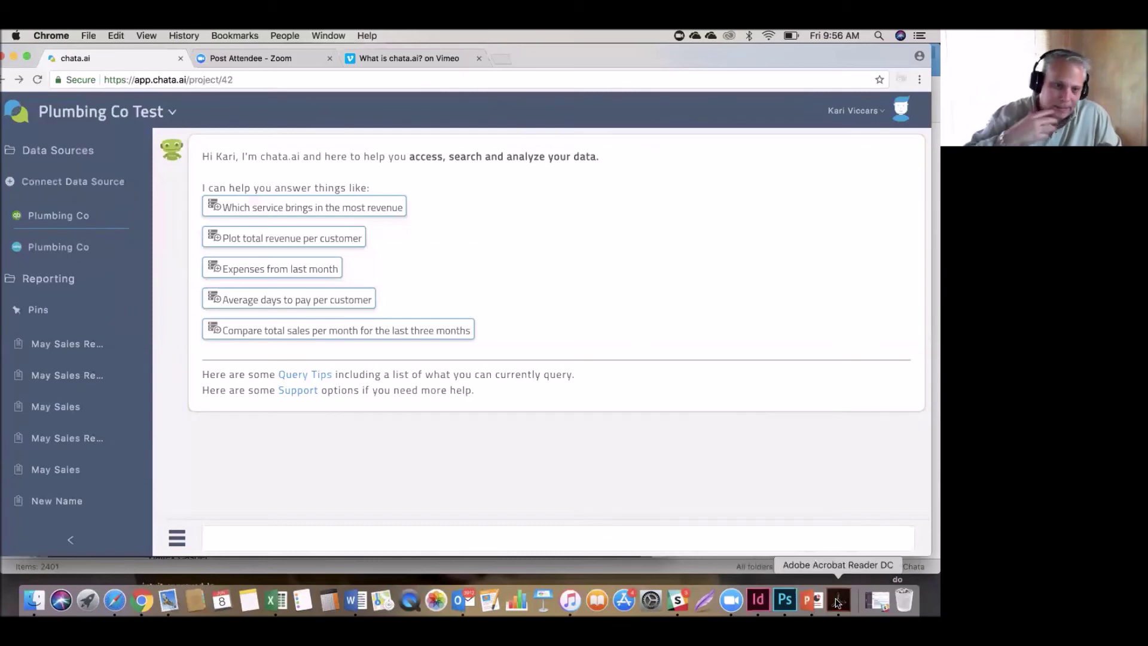
pyautogui.scroll(-5, 517, 463)
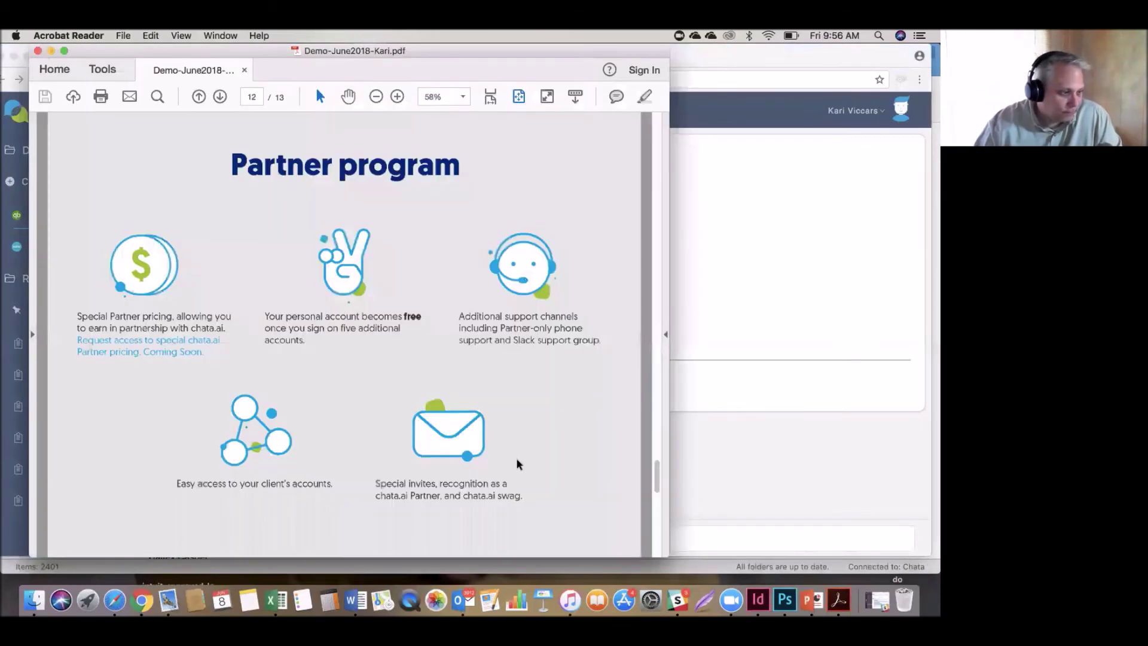
pyautogui.click(64, 50)
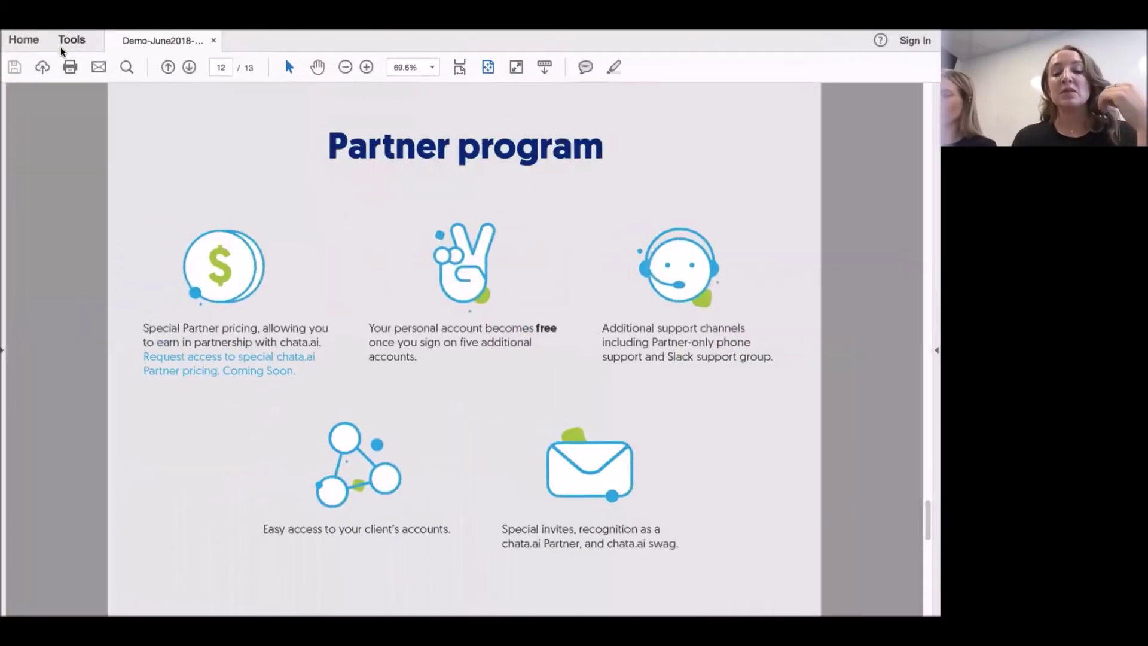